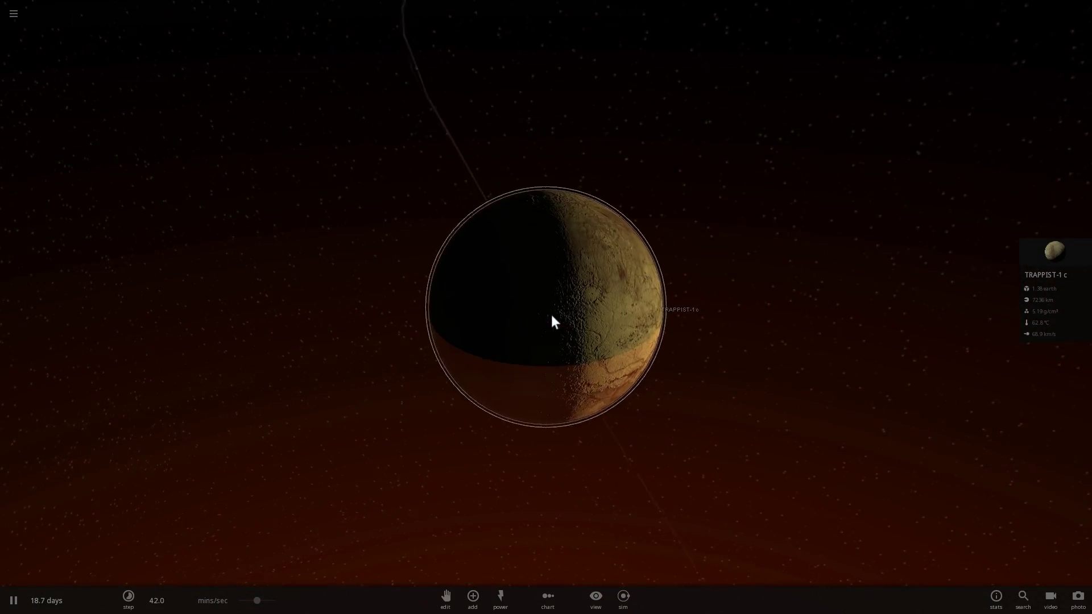
Examine TRAPPIST-1 c up close, including its star, and view the orbits of the whole TRAPPIST-1 system.
{"action": "left_click_drag", "start_coordinate": [621, 292], "coordinate": [646, 276]}
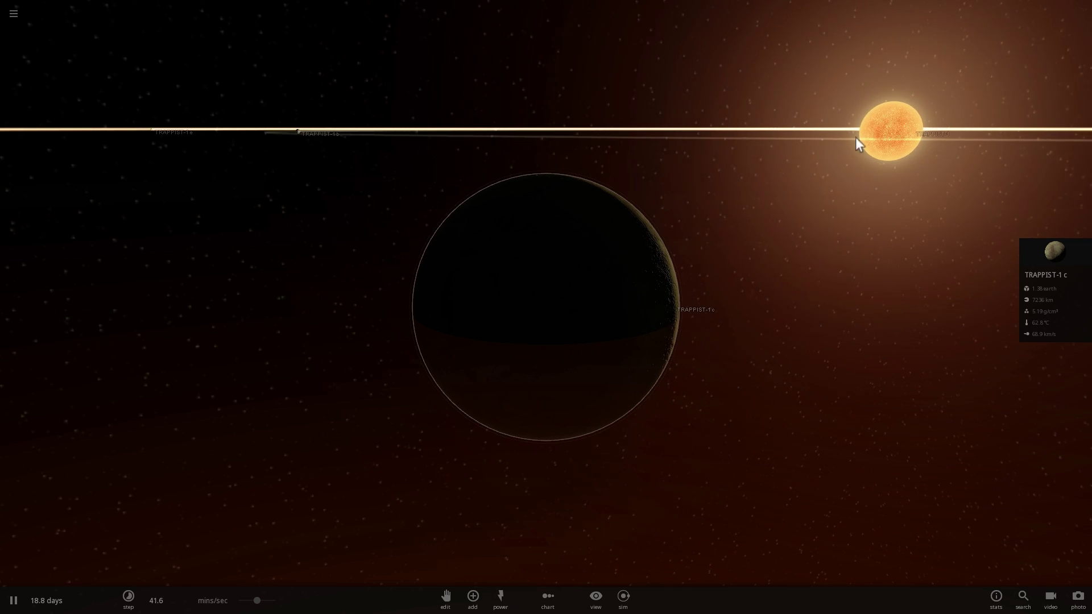
{"action": "left_click_drag", "start_coordinate": [801, 180], "coordinate": [646, 211]}
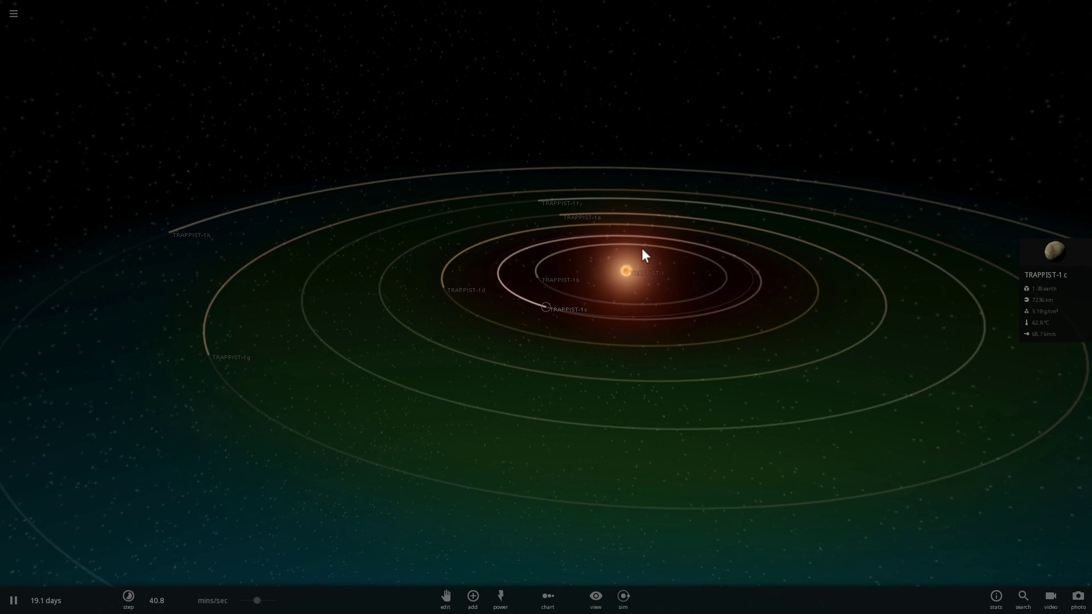
{"action": "left_click_drag", "start_coordinate": [621, 279], "coordinate": [571, 280]}
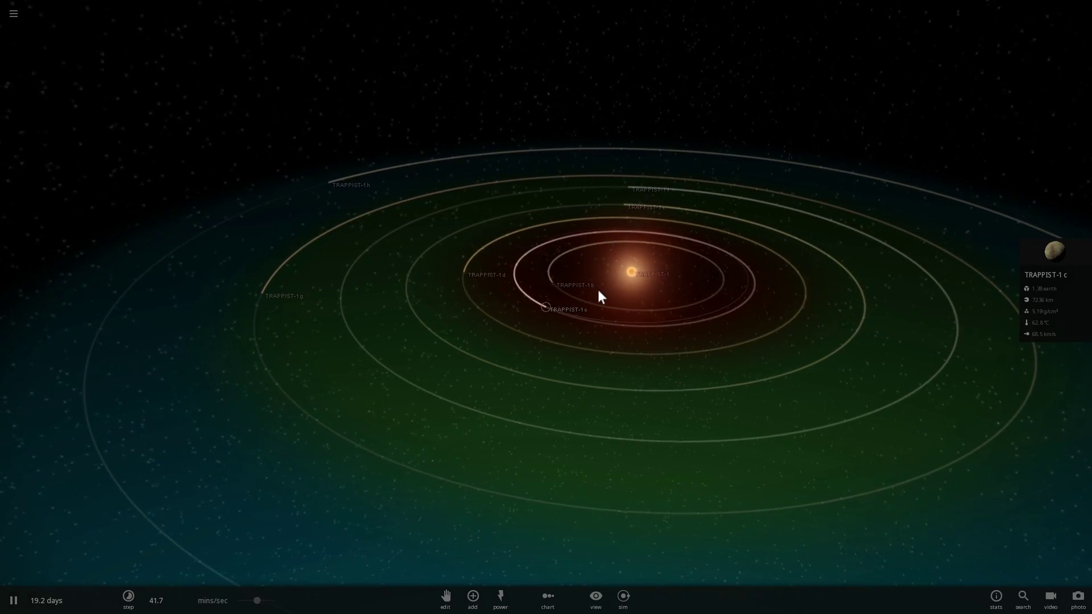
Select the outermost planet, TRAPPIST-1 h, and examine its lit and dark sides up close.
{"action": "left_click", "coordinate": [323, 178]}
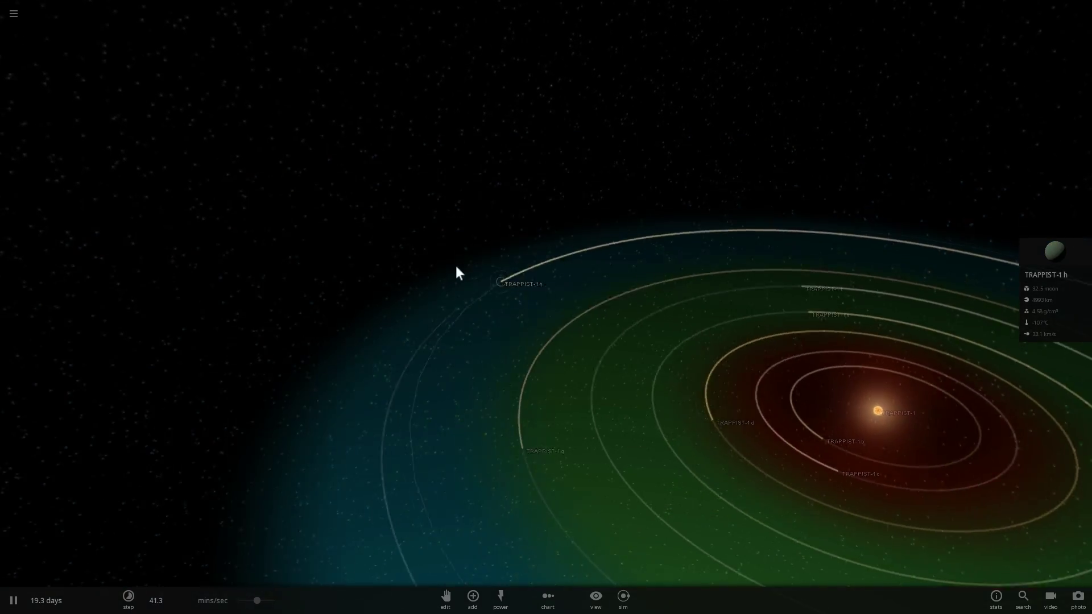
{"action": "scroll", "coordinate": [573, 306], "scroll_direction": "up", "scroll_amount": 10}
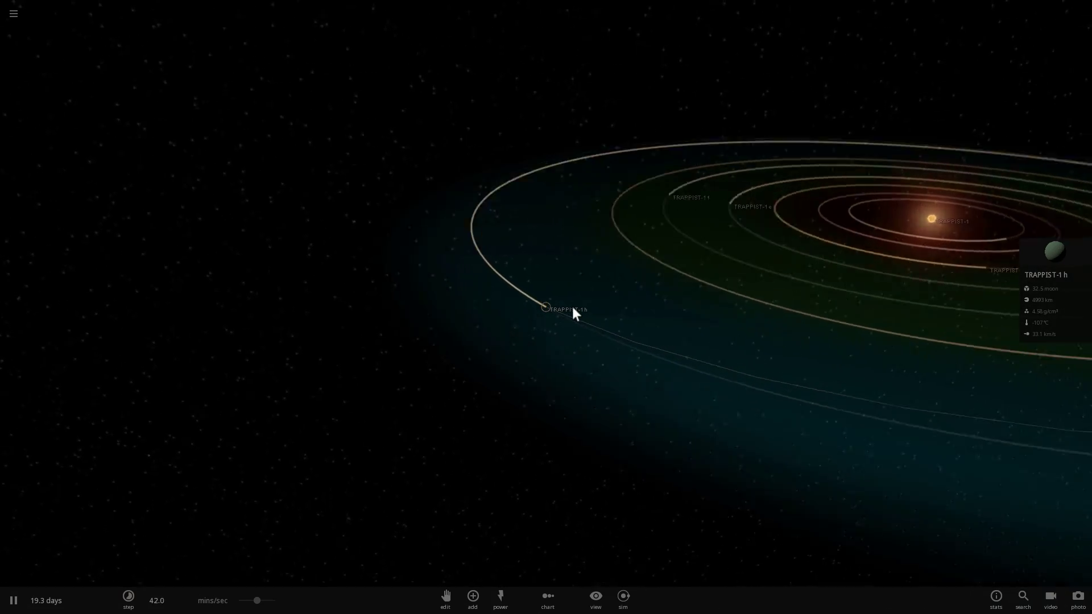
{"action": "scroll", "coordinate": [558, 313], "scroll_direction": "down", "scroll_amount": 2}
{"action": "left_click_drag", "start_coordinate": [559, 314], "coordinate": [697, 300]}
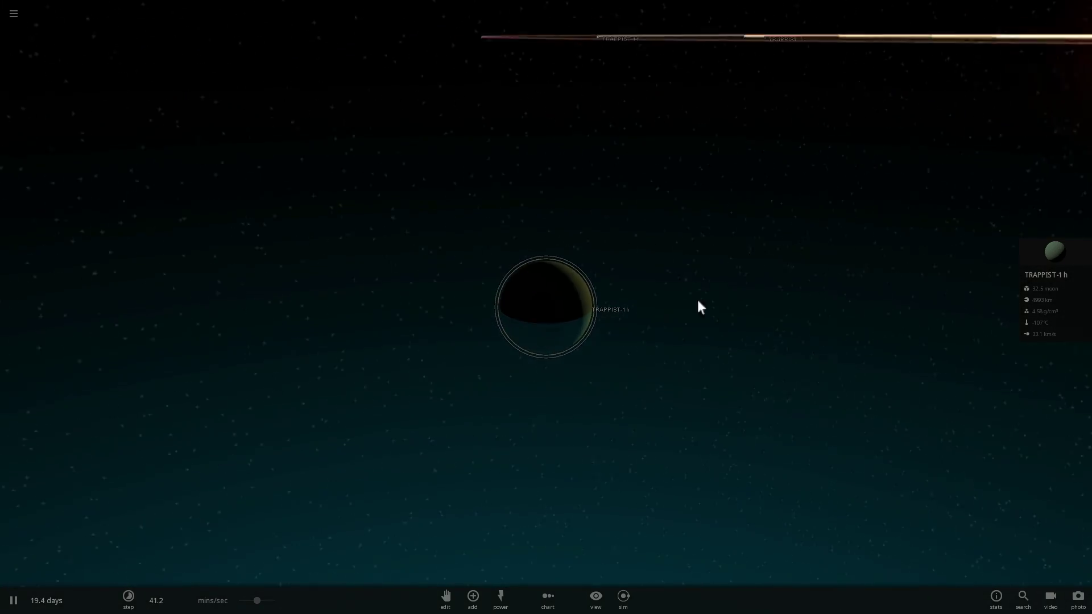
{"action": "left_click_drag", "start_coordinate": [543, 297], "coordinate": [663, 308]}
{"action": "scroll", "coordinate": [537, 329], "scroll_direction": "up", "scroll_amount": 5}
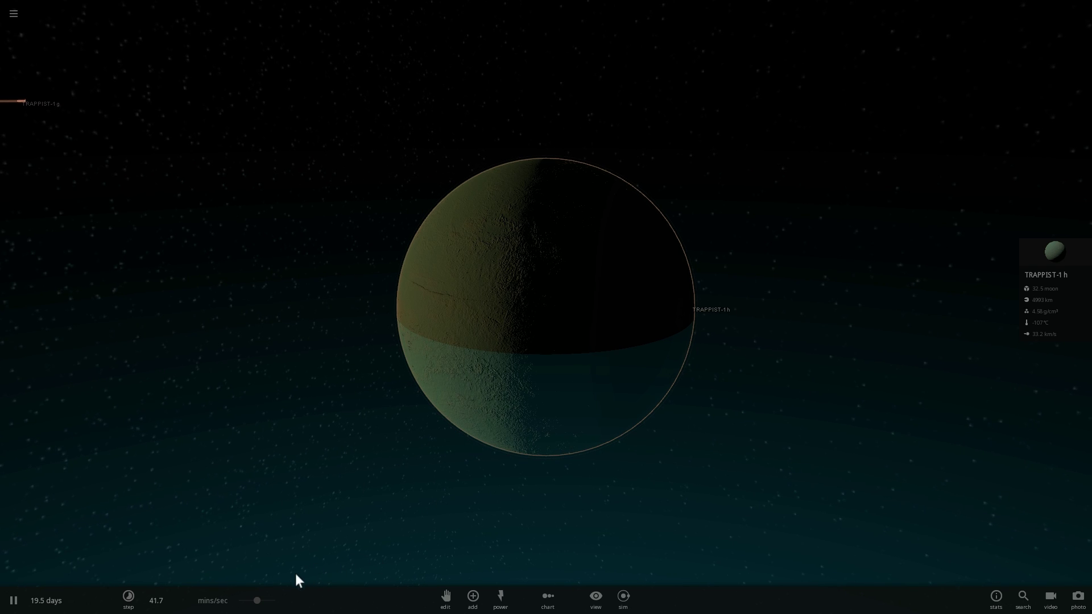
Speed up the simulation while viewing TRAPPIST-1 h, and settle the rate at about 1.3 hours/sec.
{"action": "left_click_drag", "start_coordinate": [261, 598], "coordinate": [276, 598]}
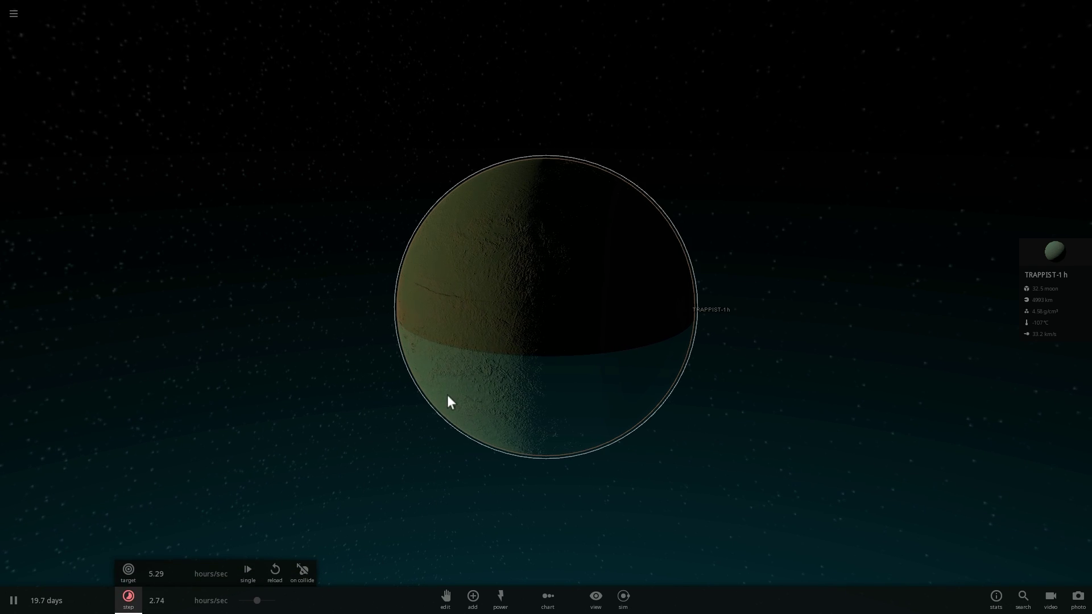
{"action": "scroll", "coordinate": [511, 369], "scroll_direction": "down", "scroll_amount": 3}
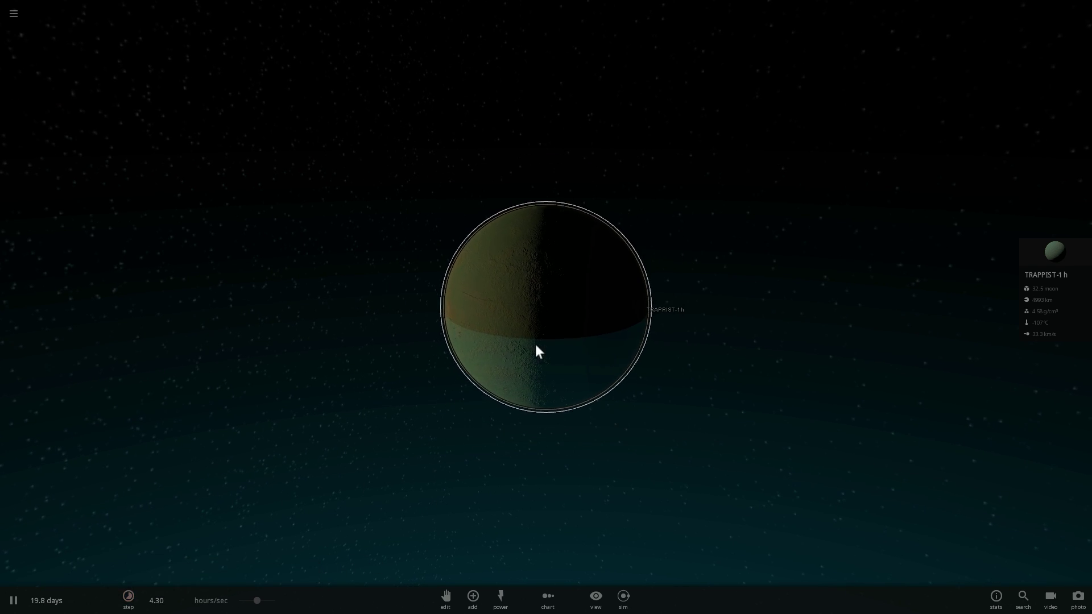
{"action": "left_click_drag", "start_coordinate": [536, 345], "coordinate": [420, 256]}
{"action": "left_click_drag", "start_coordinate": [257, 601], "coordinate": [244, 600]}
Select TRAPPIST-1 g and inspect its day and night sides up close against the star.
{"action": "scroll", "coordinate": [395, 285], "scroll_direction": "down", "scroll_amount": 10}
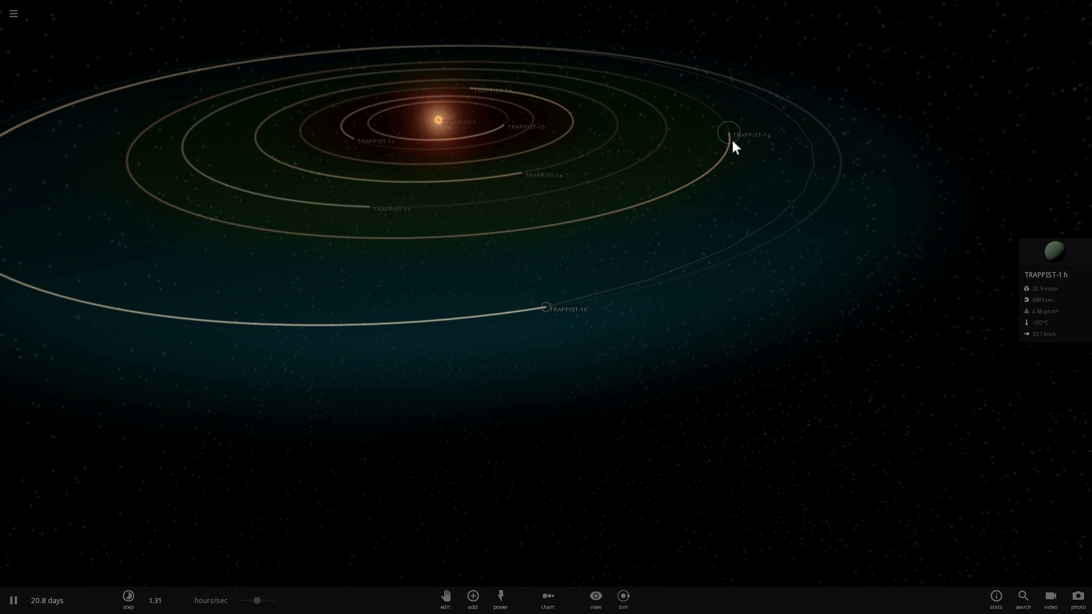
{"action": "left_click", "coordinate": [727, 136]}
{"action": "double_click", "coordinate": [727, 136]}
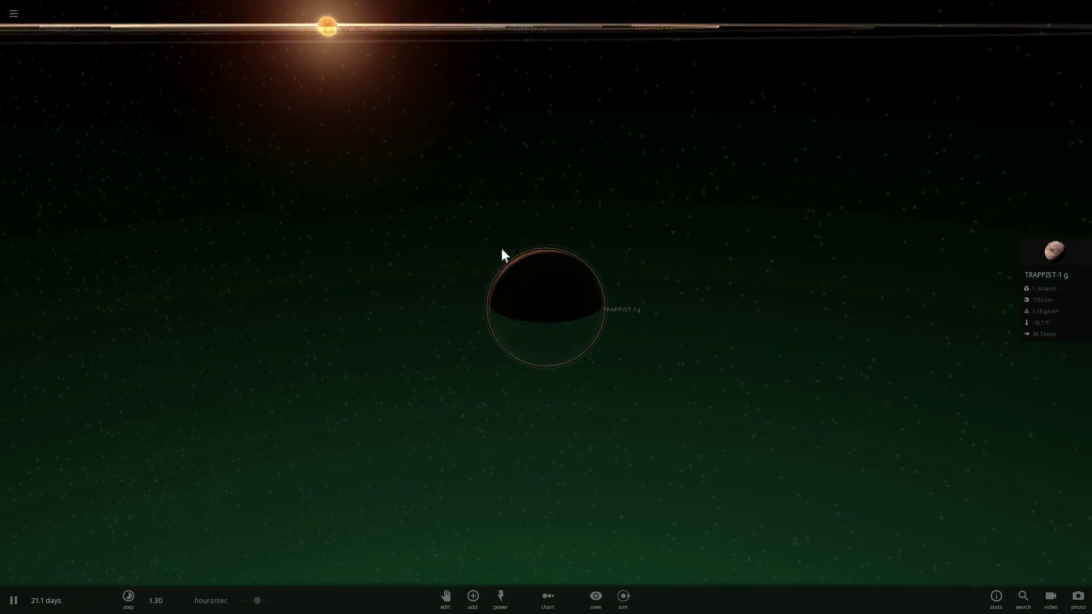
{"action": "scroll", "coordinate": [513, 245], "scroll_direction": "up", "scroll_amount": 5}
{"action": "left_click_drag", "start_coordinate": [514, 244], "coordinate": [457, 291]}
{"action": "left_click_drag", "start_coordinate": [573, 278], "coordinate": [572, 356]}
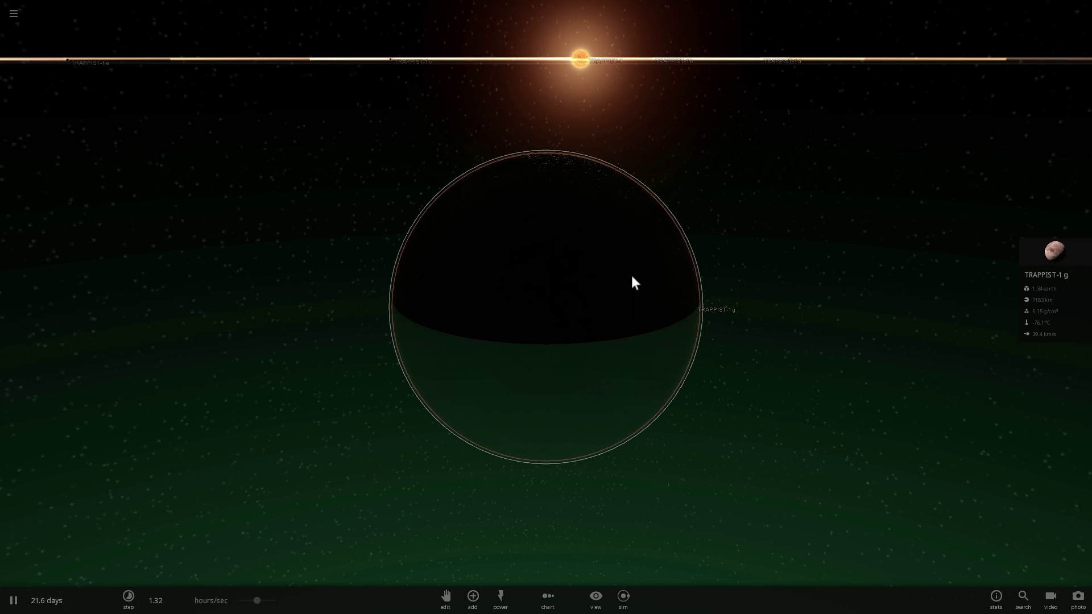
{"action": "left_click_drag", "start_coordinate": [536, 331], "coordinate": [508, 310]}
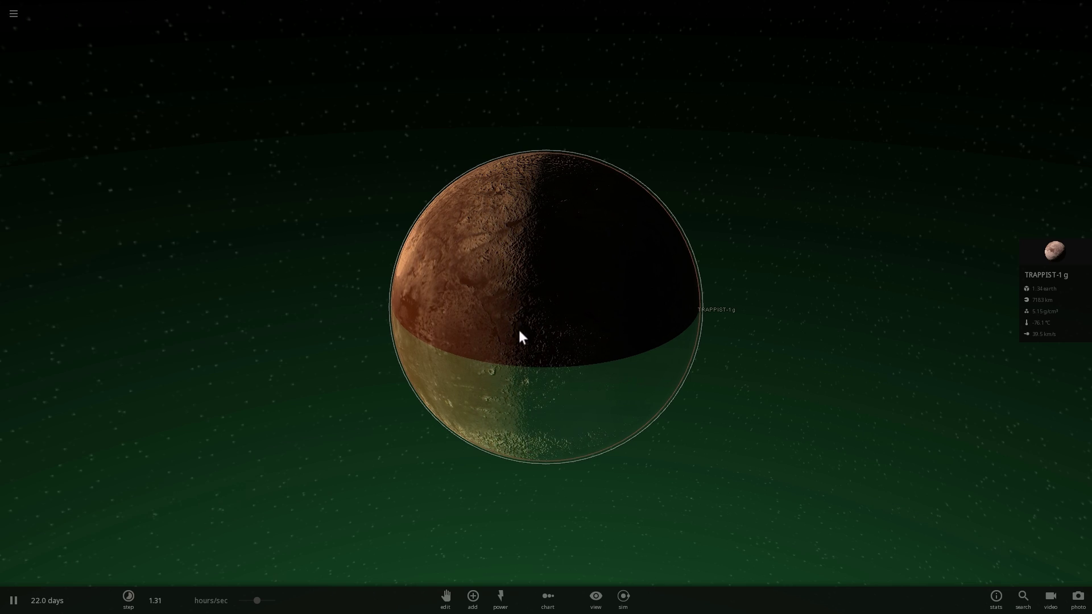
{"action": "left_click_drag", "start_coordinate": [550, 266], "coordinate": [447, 284]}
Select TRAPPIST-1 e in the green zone and view it close up along its orbit.
{"action": "scroll", "coordinate": [450, 282], "scroll_direction": "down", "scroll_amount": 10}
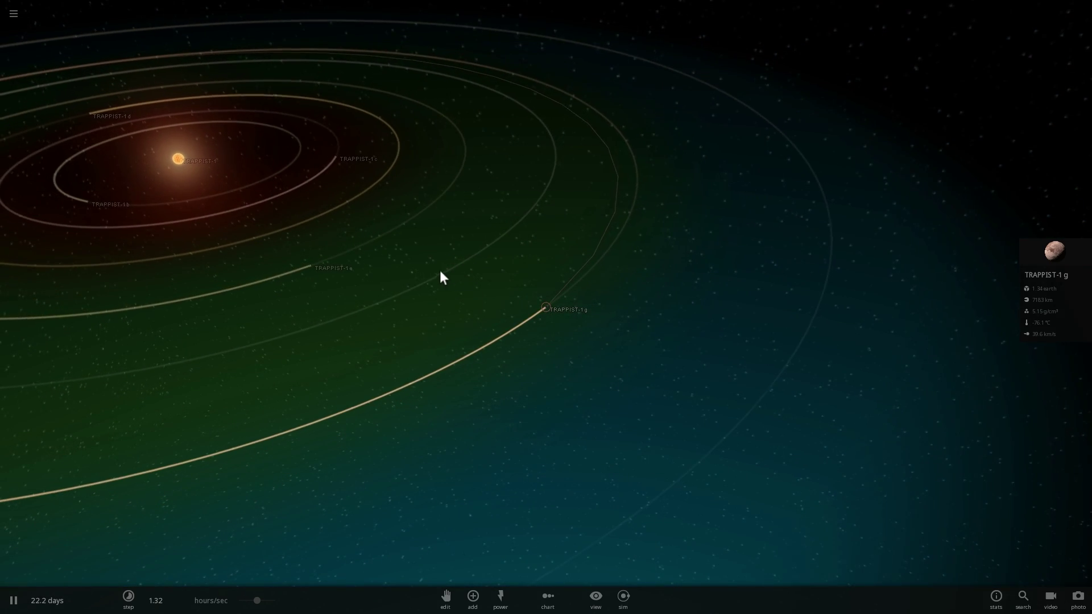
{"action": "double_click", "coordinate": [313, 263]}
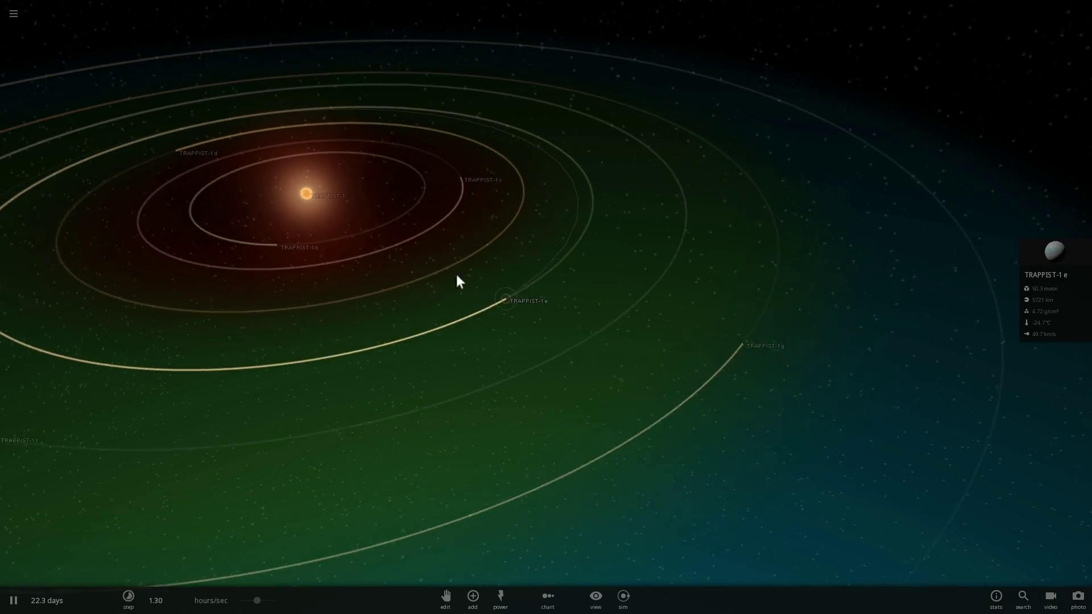
{"action": "left_click_drag", "start_coordinate": [514, 288], "coordinate": [486, 255]}
{"action": "scroll", "coordinate": [504, 271], "scroll_direction": "up", "scroll_amount": 3}
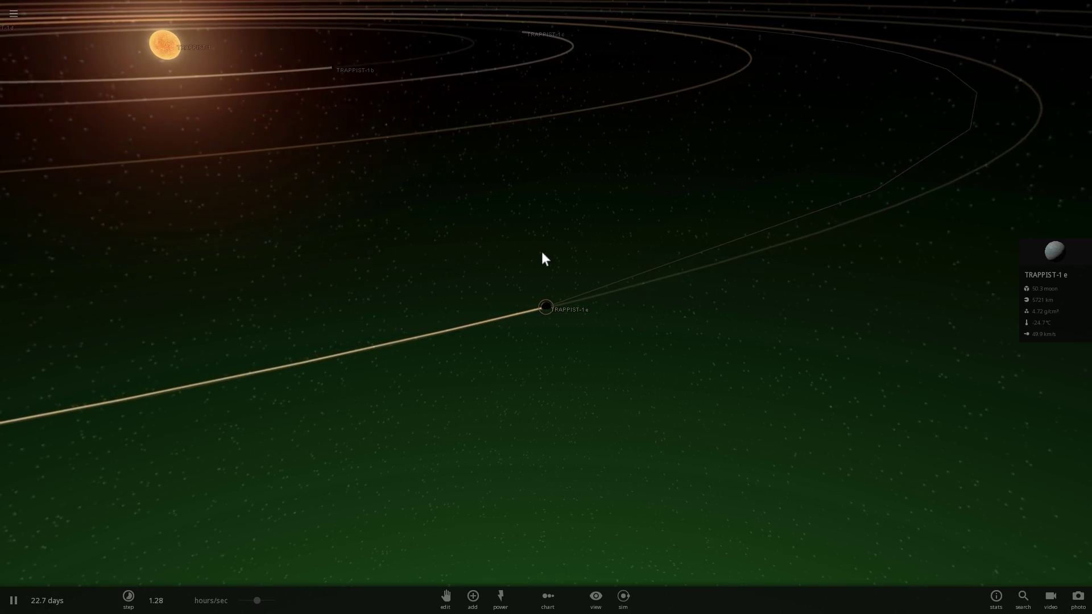
{"action": "left_click_drag", "start_coordinate": [509, 245], "coordinate": [470, 278]}
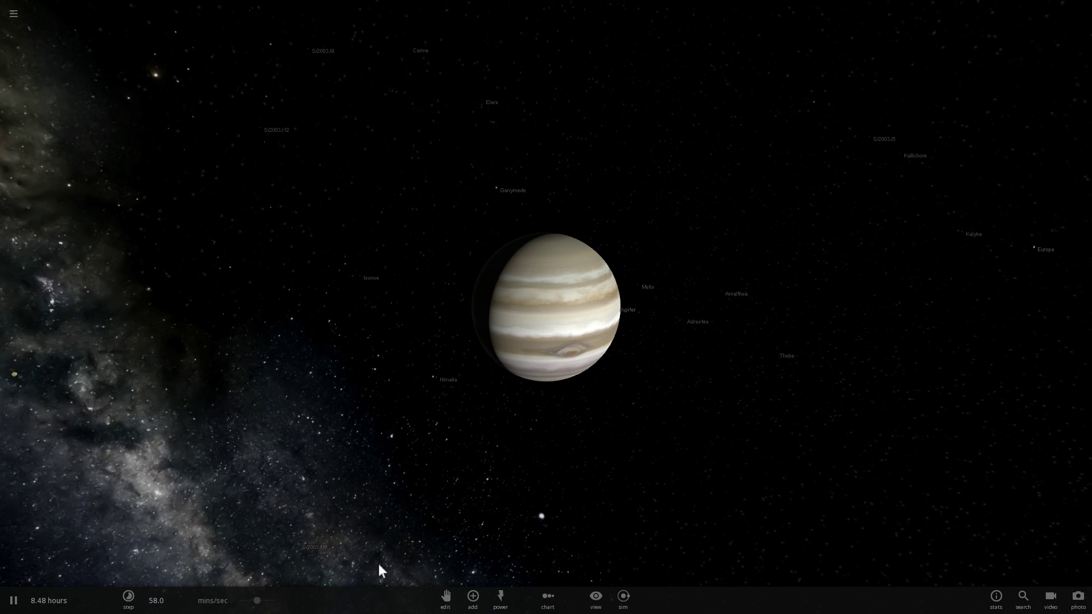
Slow the Jupiter simulation to about 20 mins/sec and turn on the display of the zone and the orbits.
{"action": "left_click_drag", "start_coordinate": [254, 600], "coordinate": [250, 602]}
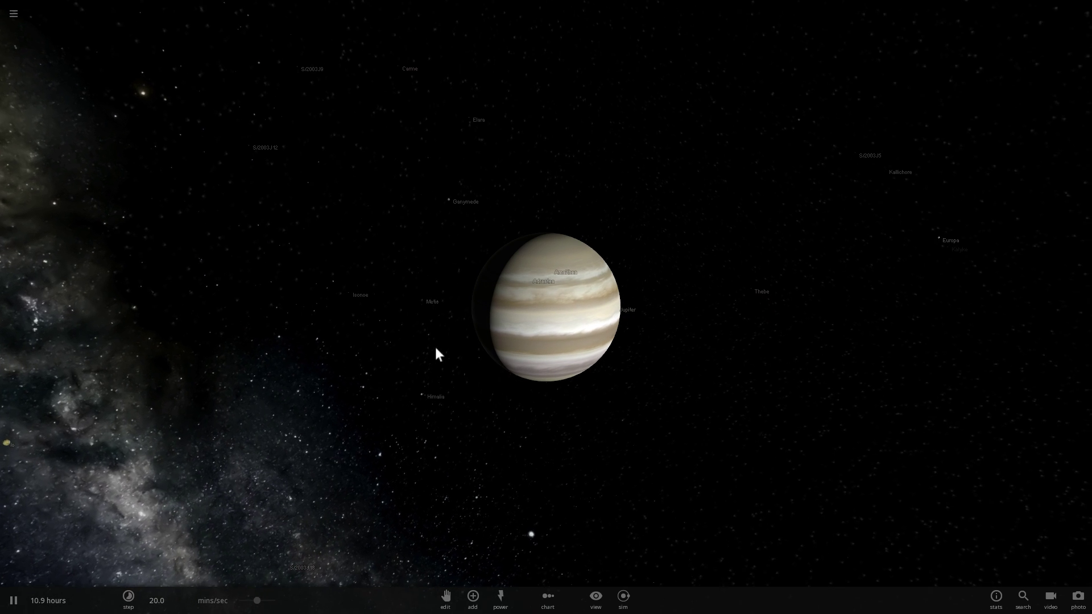
{"action": "left_click", "coordinate": [595, 602]}
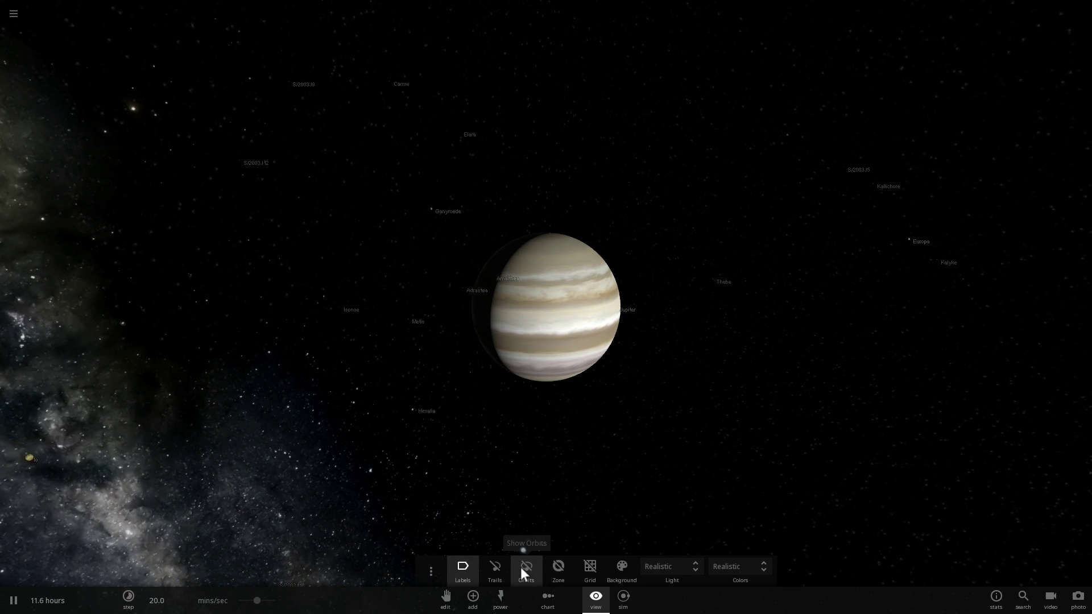
{"action": "left_click", "coordinate": [554, 565]}
{"action": "left_click", "coordinate": [529, 569]}
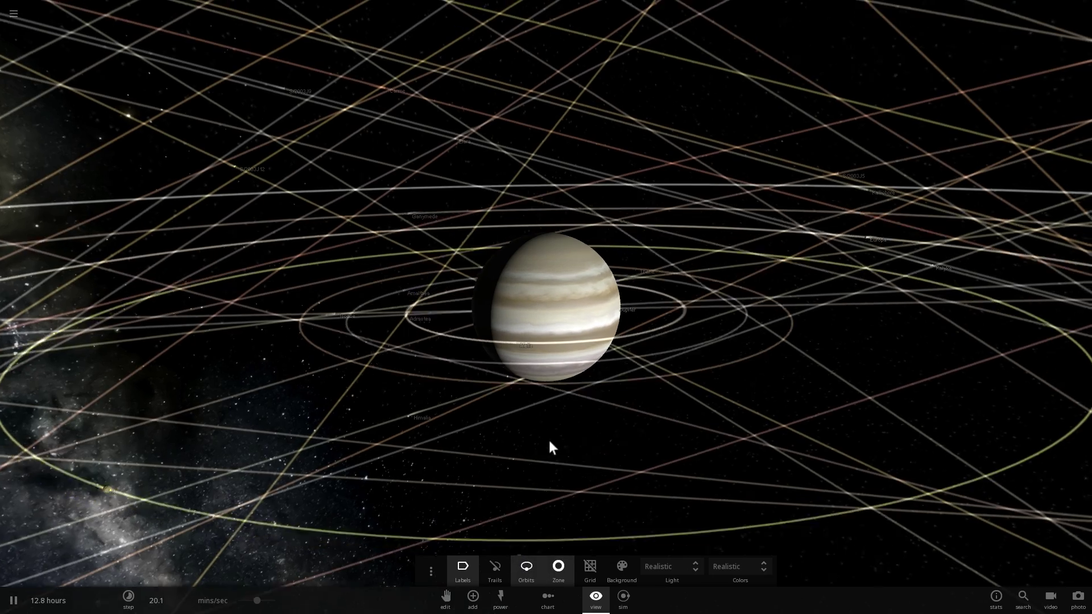
Select Jupiter's moon Callisto among the moon orbits, hide the orbits, and view Callisto up close.
{"action": "left_click_drag", "start_coordinate": [550, 440], "coordinate": [665, 448]}
{"action": "scroll", "coordinate": [621, 441], "scroll_direction": "down", "scroll_amount": 3}
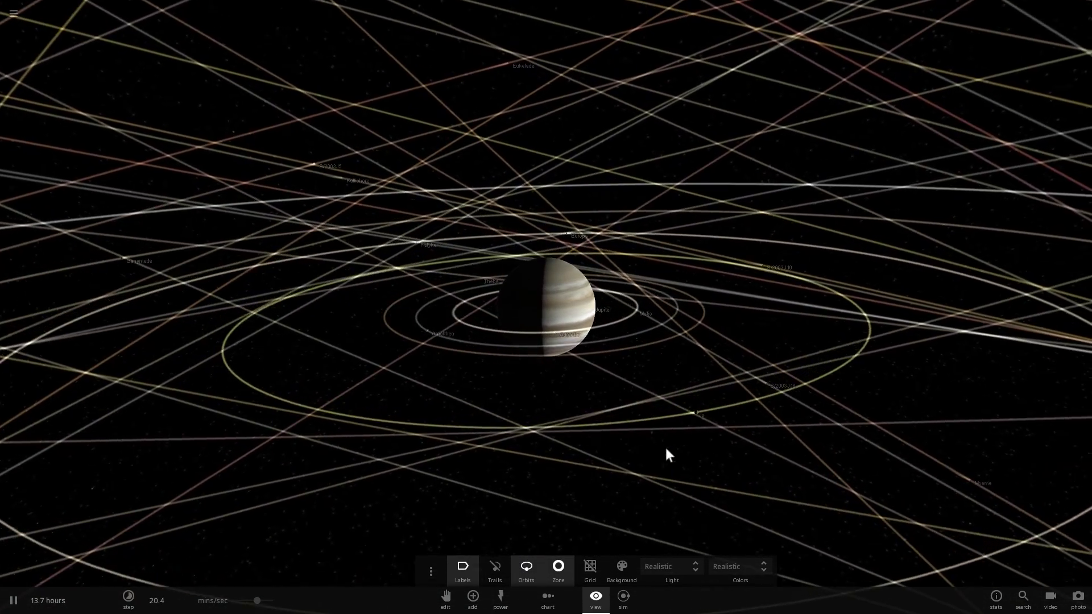
{"action": "scroll", "coordinate": [665, 444], "scroll_direction": "down", "scroll_amount": 3}
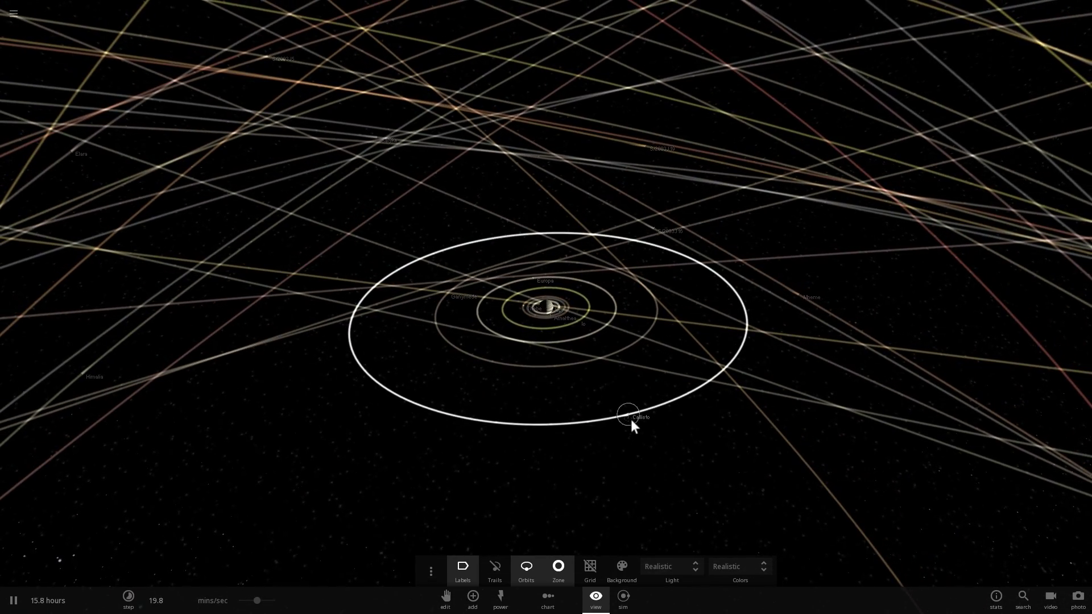
{"action": "left_click", "coordinate": [630, 419]}
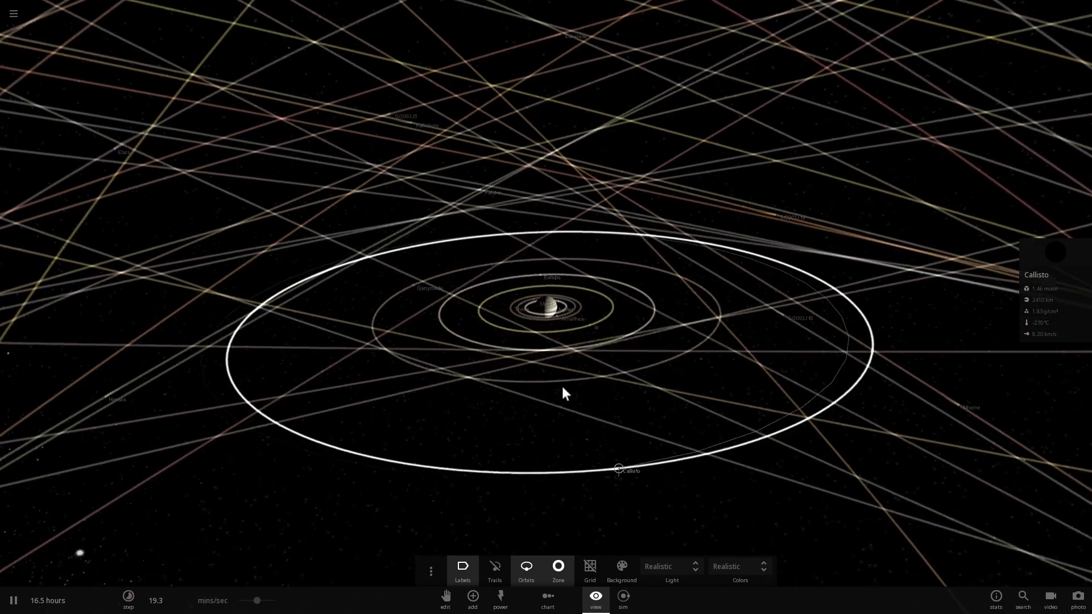
{"action": "scroll", "coordinate": [561, 381], "scroll_direction": "up", "scroll_amount": 3}
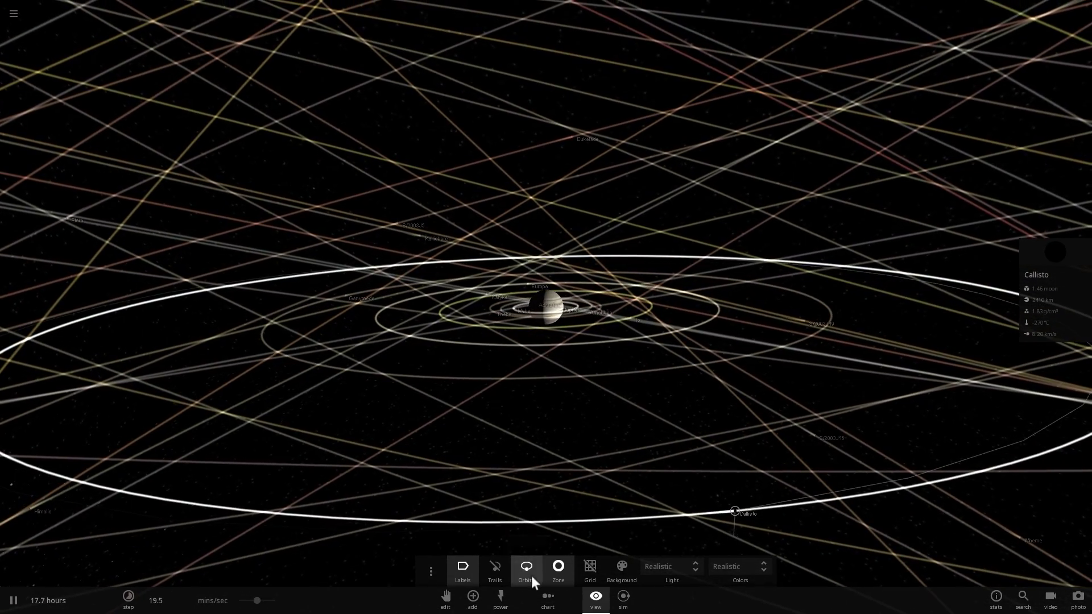
{"action": "left_click", "coordinate": [530, 573]}
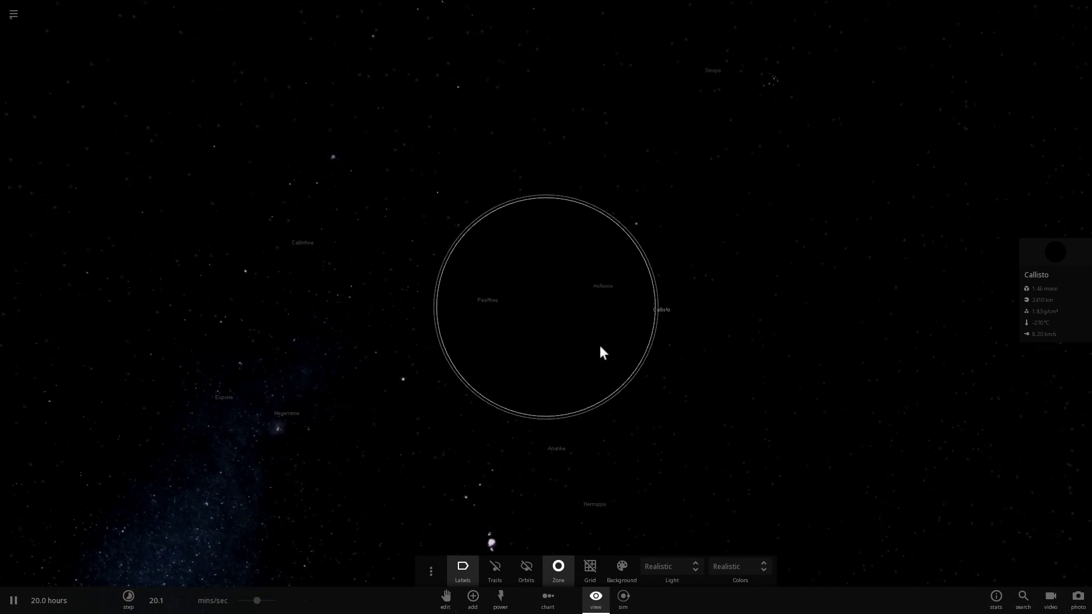
{"action": "left_click_drag", "start_coordinate": [717, 351], "coordinate": [770, 351]}
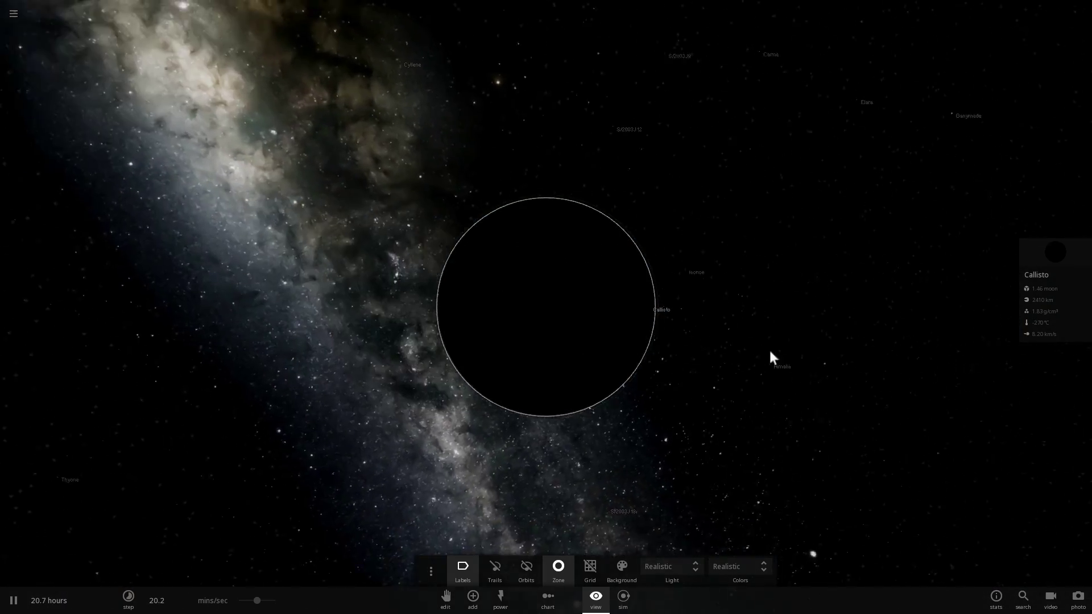
Focus on Jupiter's moon Io, open its properties, and bring Jupiter into view behind it.
{"action": "scroll", "coordinate": [690, 341], "scroll_direction": "down", "scroll_amount": 10}
{"action": "scroll", "coordinate": [636, 352], "scroll_direction": "down", "scroll_amount": 3}
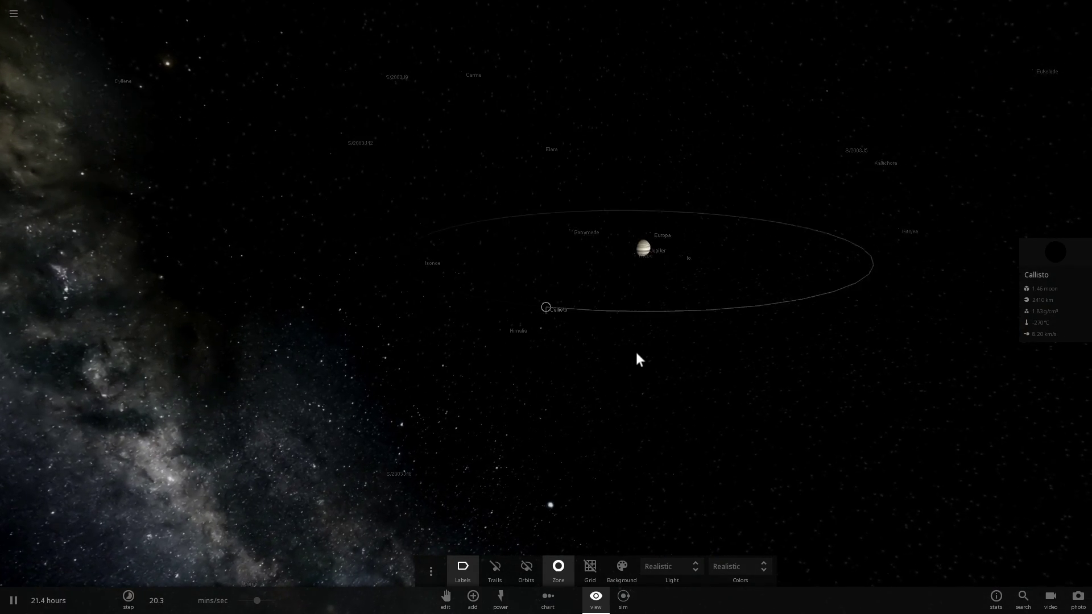
{"action": "left_click_drag", "start_coordinate": [636, 352], "coordinate": [658, 300]}
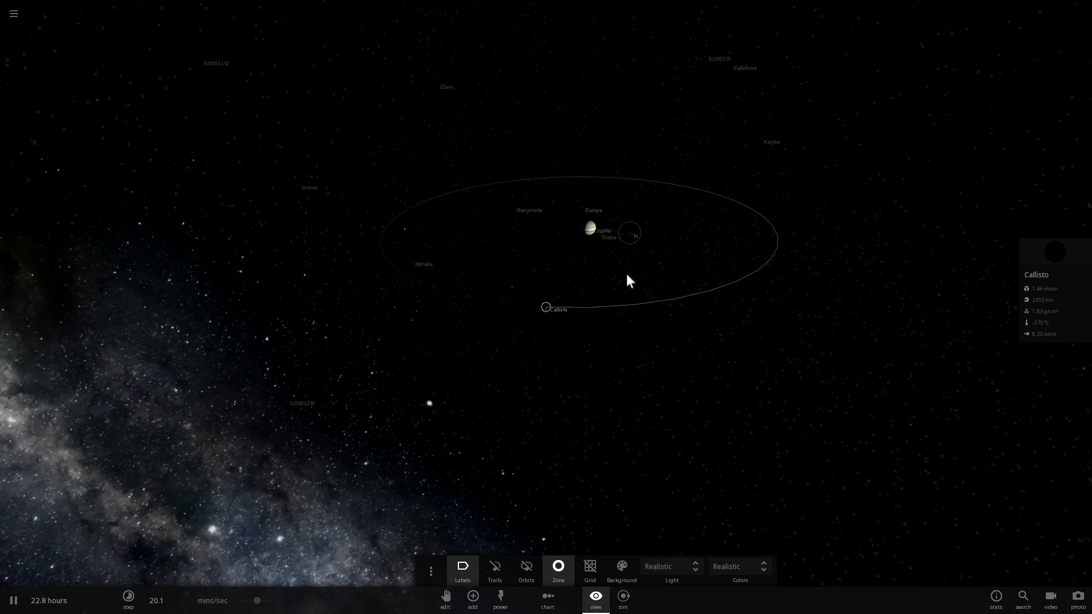
{"action": "left_click", "coordinate": [607, 237]}
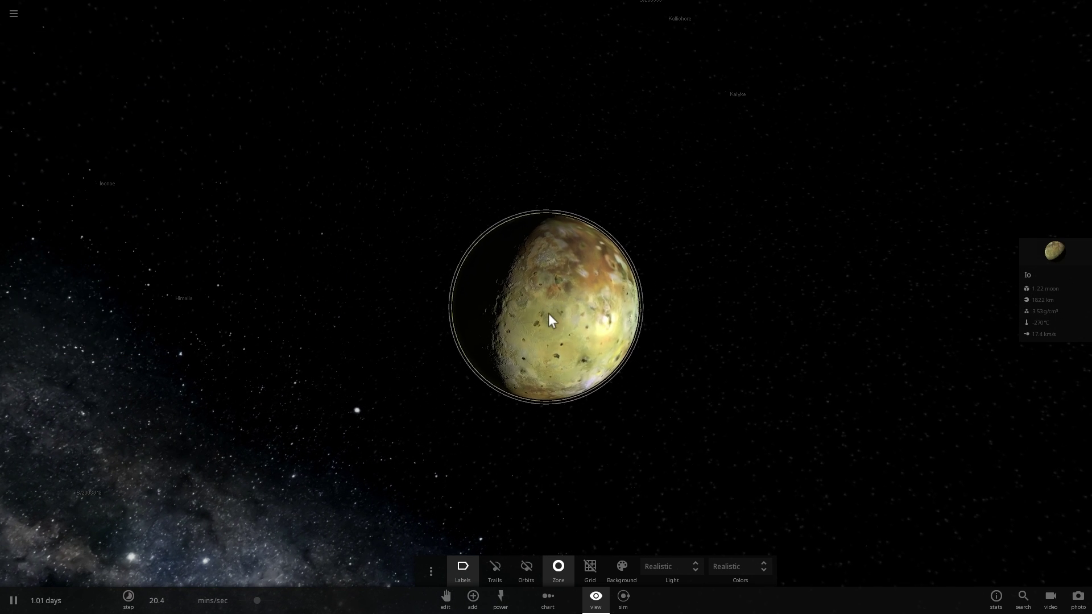
{"action": "left_click", "coordinate": [1018, 257]}
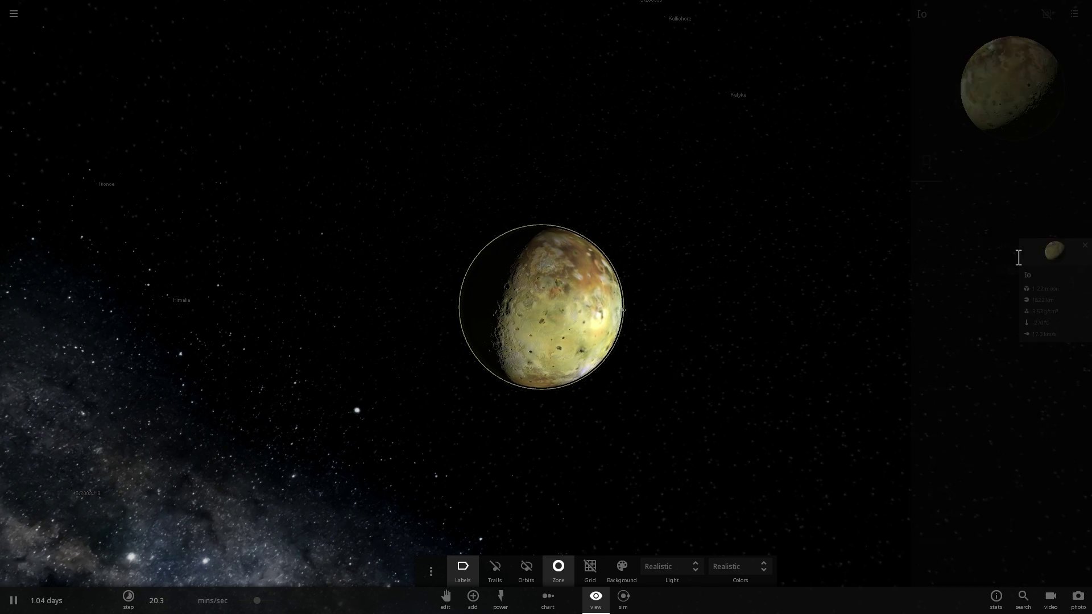
{"action": "left_click_drag", "start_coordinate": [626, 296], "coordinate": [375, 327]}
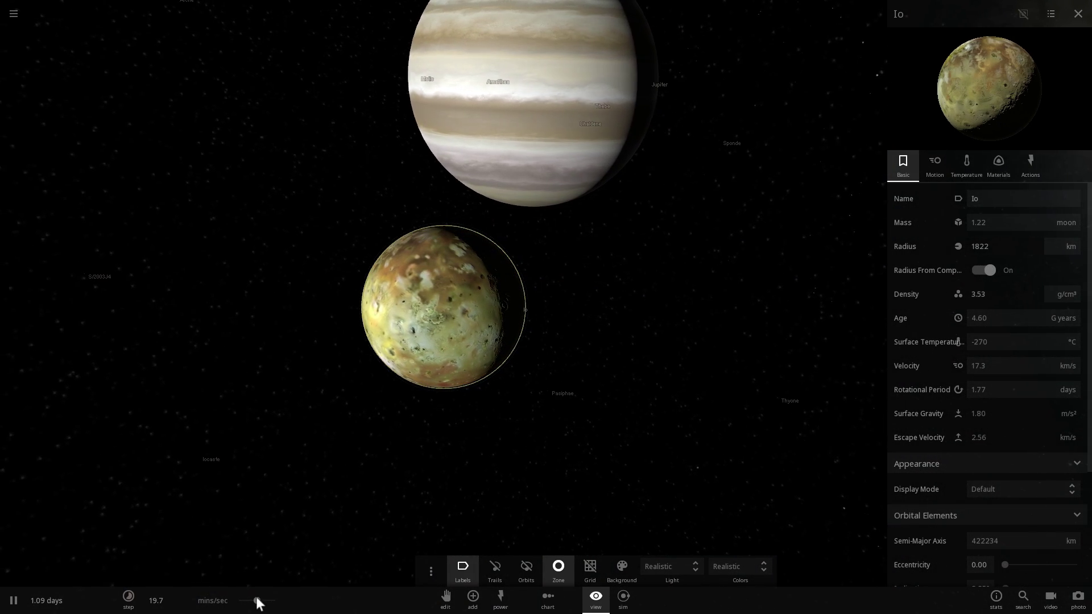
Raise the simulation speed to about 28 mins/sec and compare Io with Jupiter near and far.
{"action": "left_click_drag", "start_coordinate": [256, 601], "coordinate": [259, 601]}
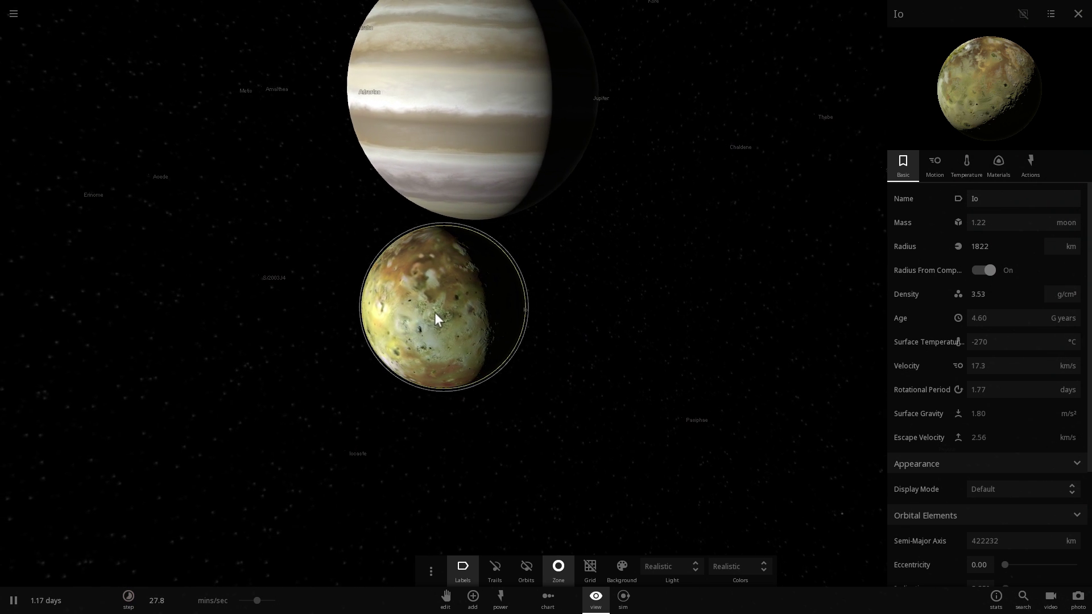
{"action": "scroll", "coordinate": [446, 330], "scroll_direction": "up", "scroll_amount": 3}
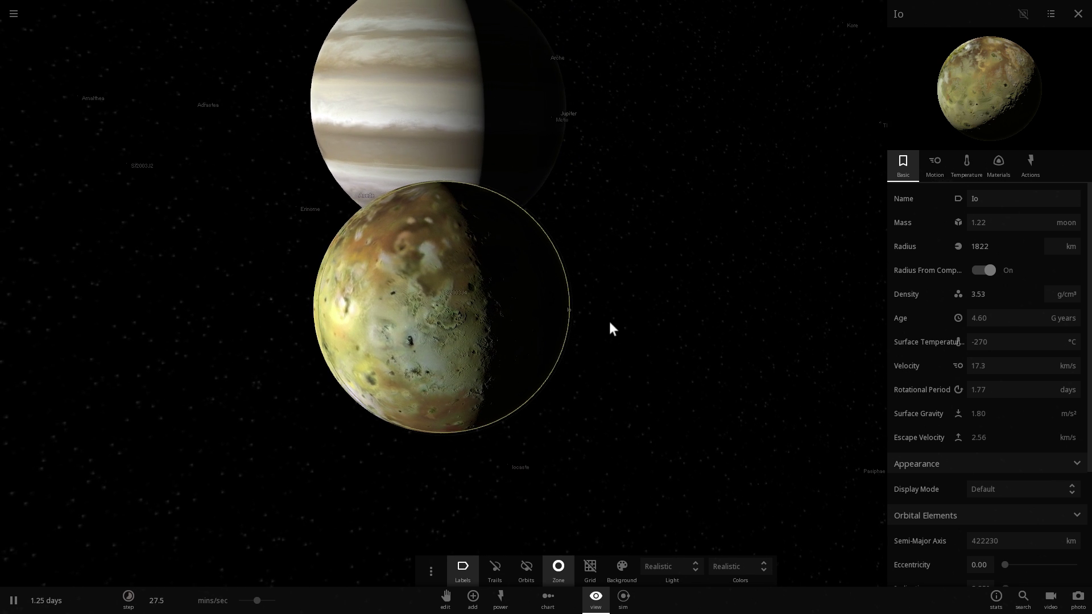
{"action": "scroll", "coordinate": [575, 324], "scroll_direction": "down", "scroll_amount": 5}
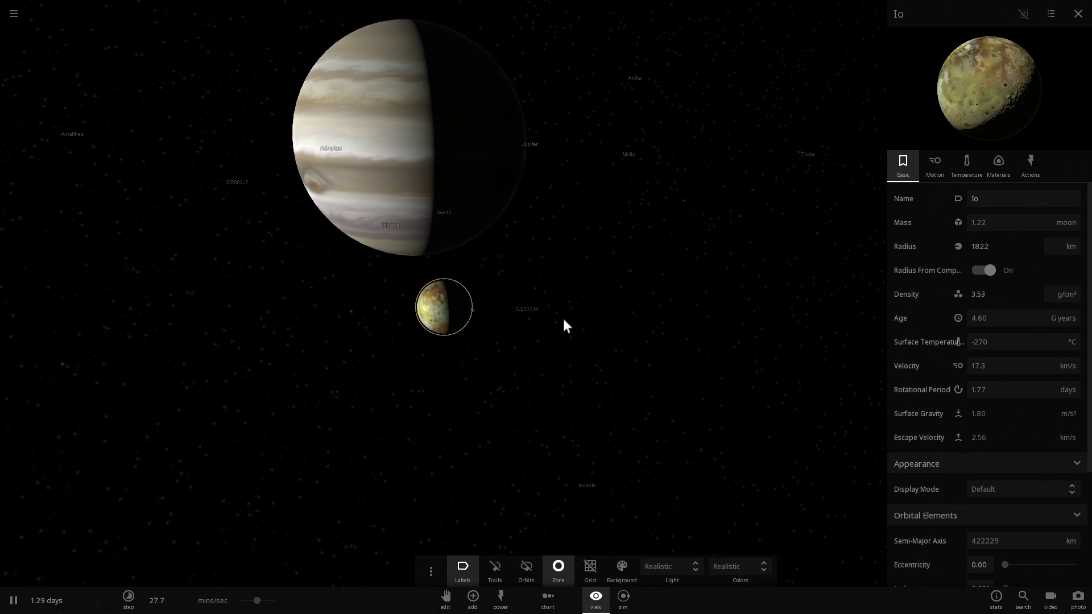
{"action": "scroll", "coordinate": [563, 318], "scroll_direction": "down", "scroll_amount": 5}
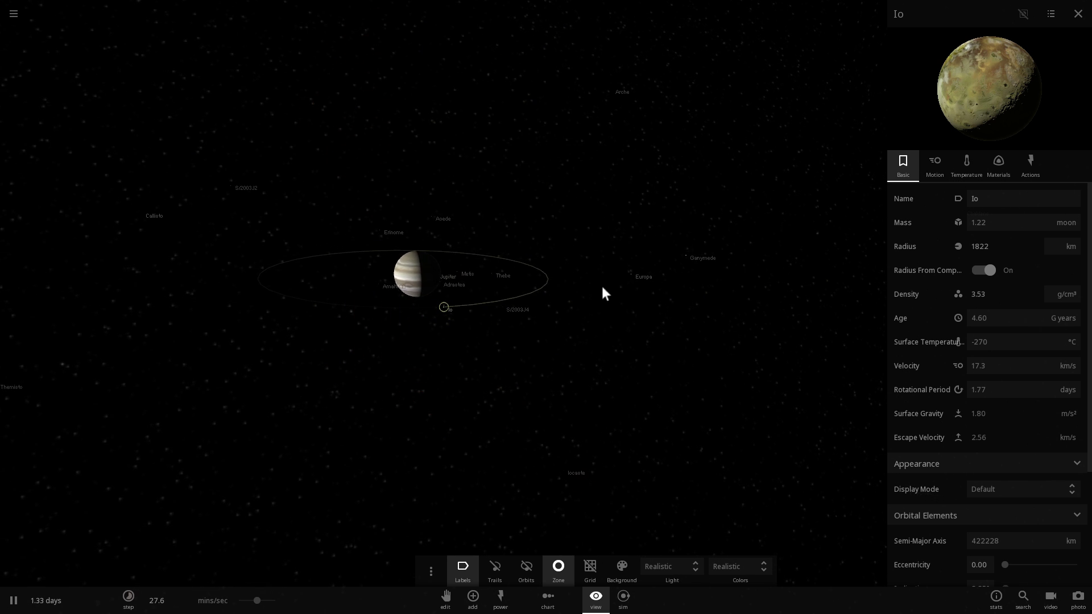
Focus on Jupiter's moon Europa and view it up close from several sides, with Jupiter behind it.
{"action": "left_click", "coordinate": [629, 274]}
{"action": "scroll", "coordinate": [449, 309], "scroll_direction": "up", "scroll_amount": 8}
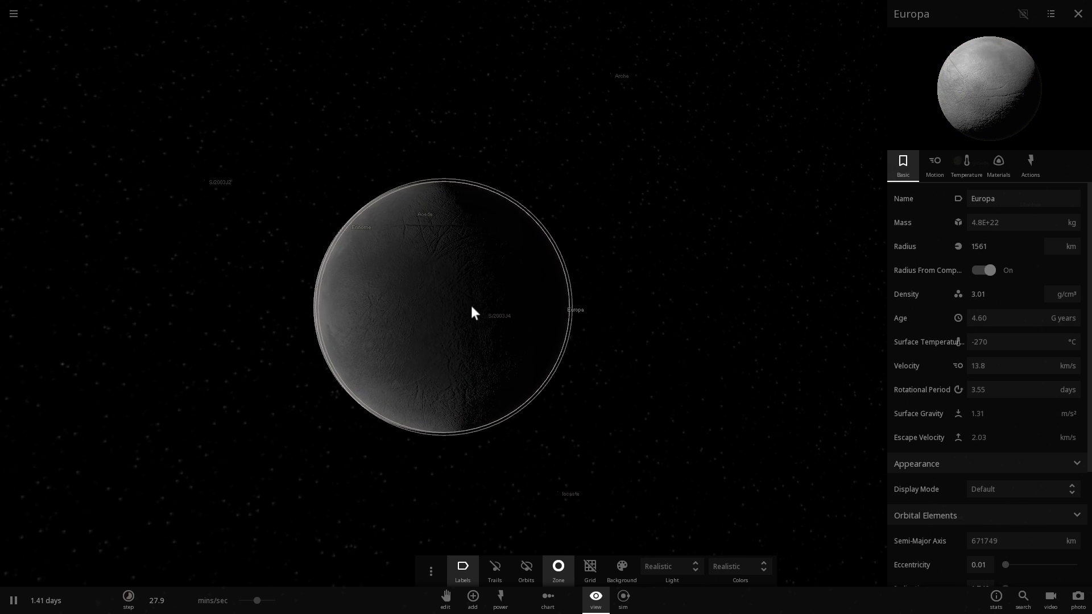
{"action": "mouse_move", "coordinate": [471, 305]}
{"action": "left_mouse_down"}
{"action": "mouse_move", "coordinate": [530, 299]}
{"action": "mouse_move", "coordinate": [589, 311]}
{"action": "left_mouse_up"}
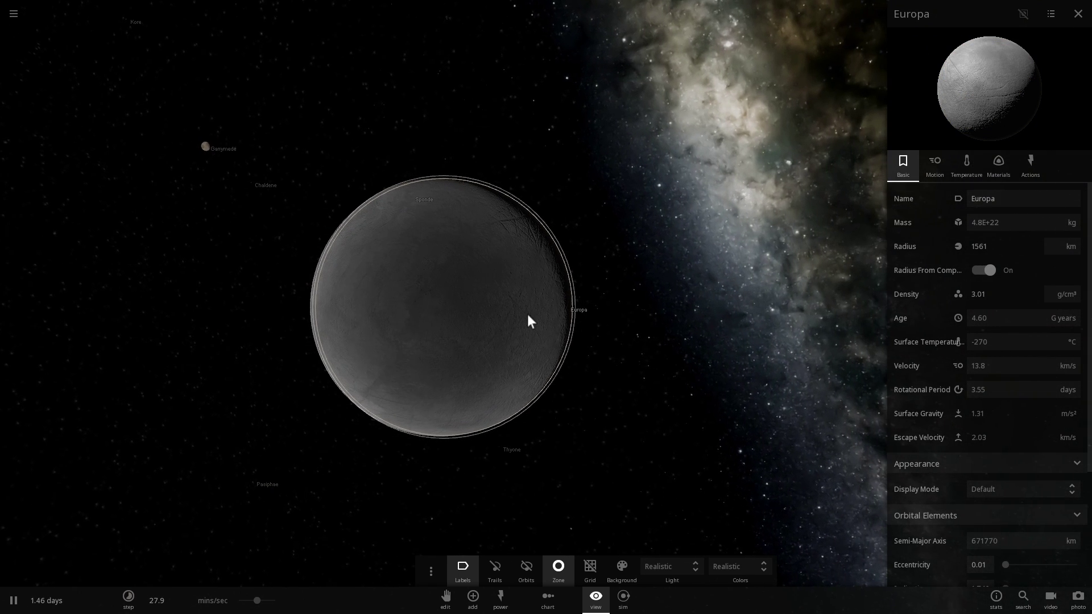
{"action": "left_click_drag", "start_coordinate": [514, 319], "coordinate": [471, 236]}
{"action": "scroll", "coordinate": [444, 243], "scroll_direction": "down", "scroll_amount": 3}
{"action": "scroll", "coordinate": [442, 245], "scroll_direction": "down", "scroll_amount": 3}
{"action": "scroll", "coordinate": [455, 281], "scroll_direction": "up", "scroll_amount": 4}
{"action": "left_click_drag", "start_coordinate": [453, 284], "coordinate": [665, 267]}
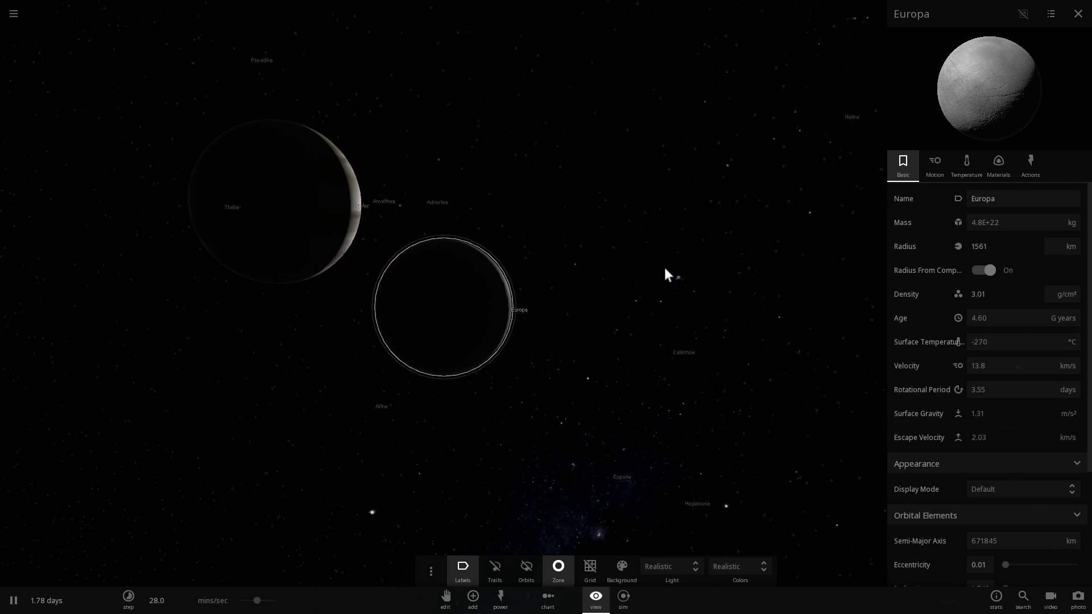
Open Europa's motion properties and compare its rotational period with its orbital period.
{"action": "left_click", "coordinate": [933, 165]}
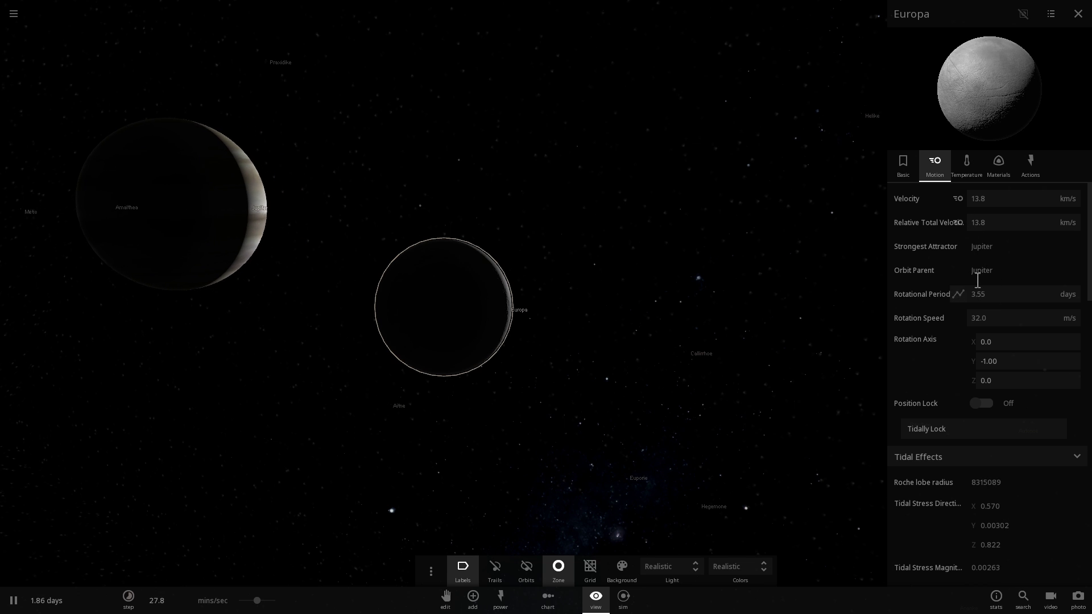
{"action": "scroll", "coordinate": [981, 335], "scroll_direction": "down", "scroll_amount": 4}
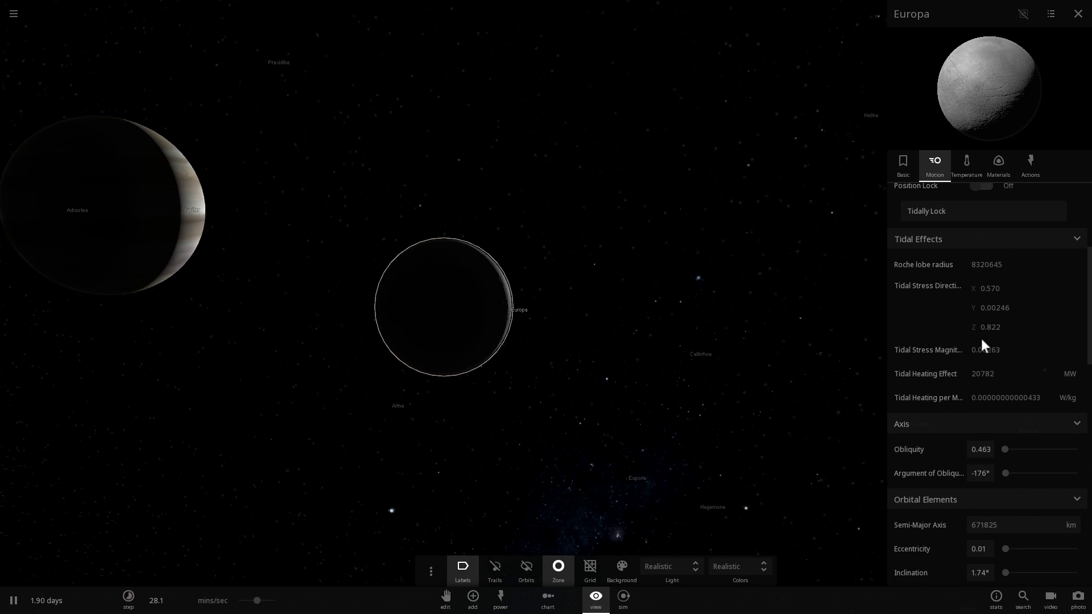
{"action": "scroll", "coordinate": [981, 339], "scroll_direction": "down", "scroll_amount": 1}
{"action": "scroll", "coordinate": [982, 344], "scroll_direction": "down", "scroll_amount": 3}
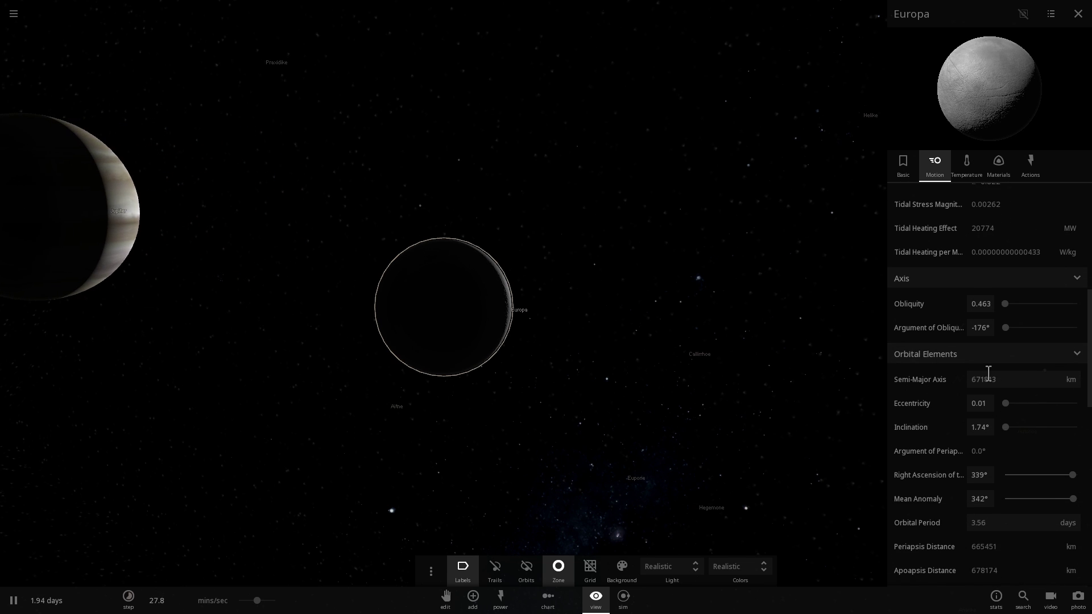
{"action": "scroll", "coordinate": [989, 373], "scroll_direction": "down", "scroll_amount": 1}
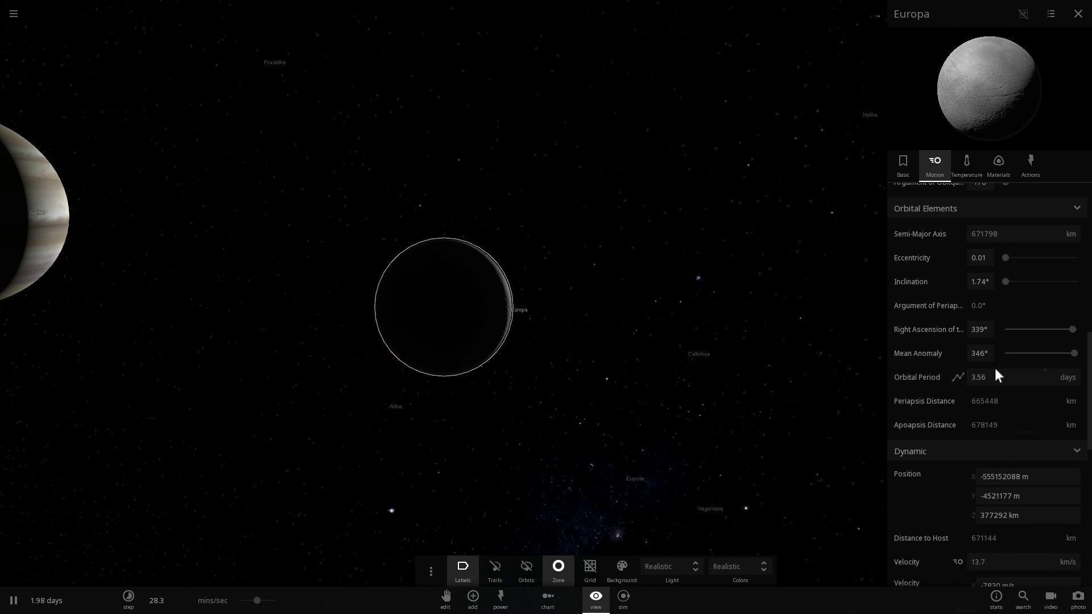
{"action": "scroll", "coordinate": [992, 364], "scroll_direction": "up", "scroll_amount": 3}
{"action": "scroll", "coordinate": [992, 357], "scroll_direction": "up", "scroll_amount": 5}
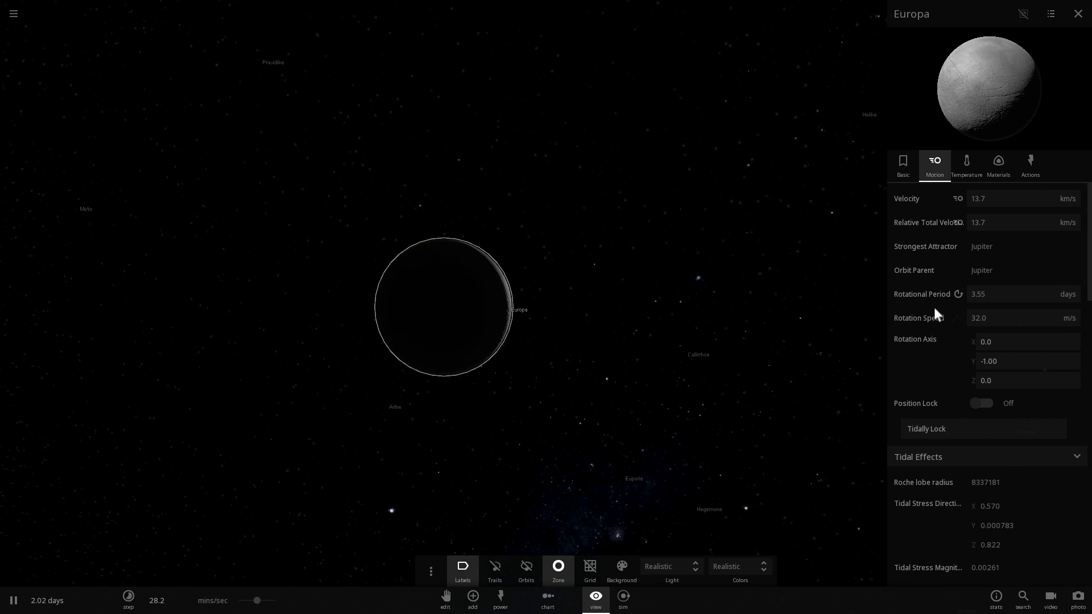
View Europa against Jupiter, with its whole orbit around the planet in sight.
{"action": "left_click_drag", "start_coordinate": [818, 311], "coordinate": [657, 302]}
{"action": "scroll", "coordinate": [657, 303], "scroll_direction": "down", "scroll_amount": 5}
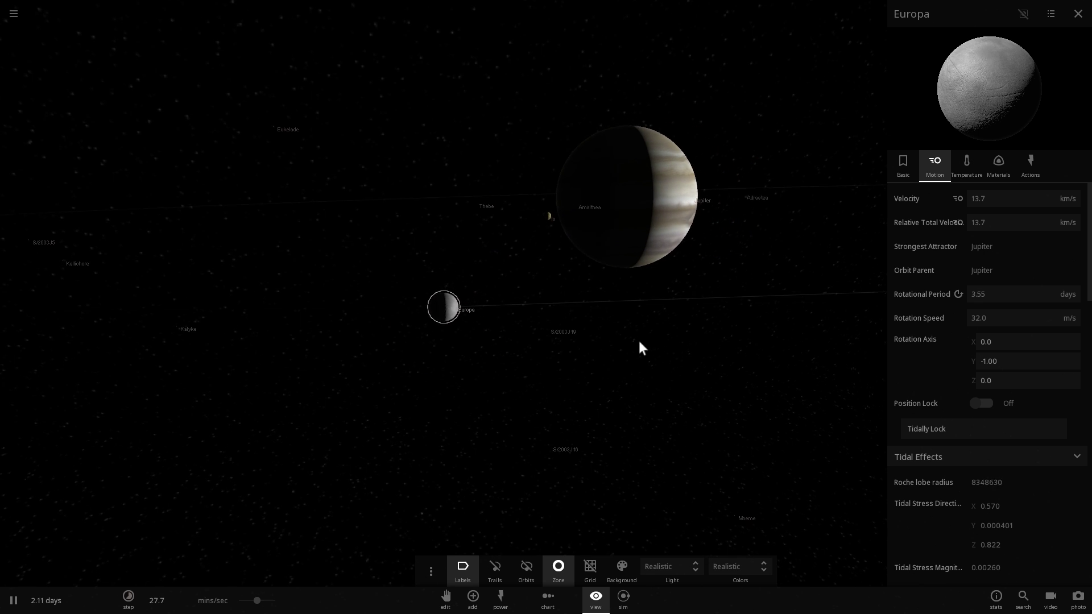
{"action": "scroll", "coordinate": [602, 364], "scroll_direction": "down", "scroll_amount": 3}
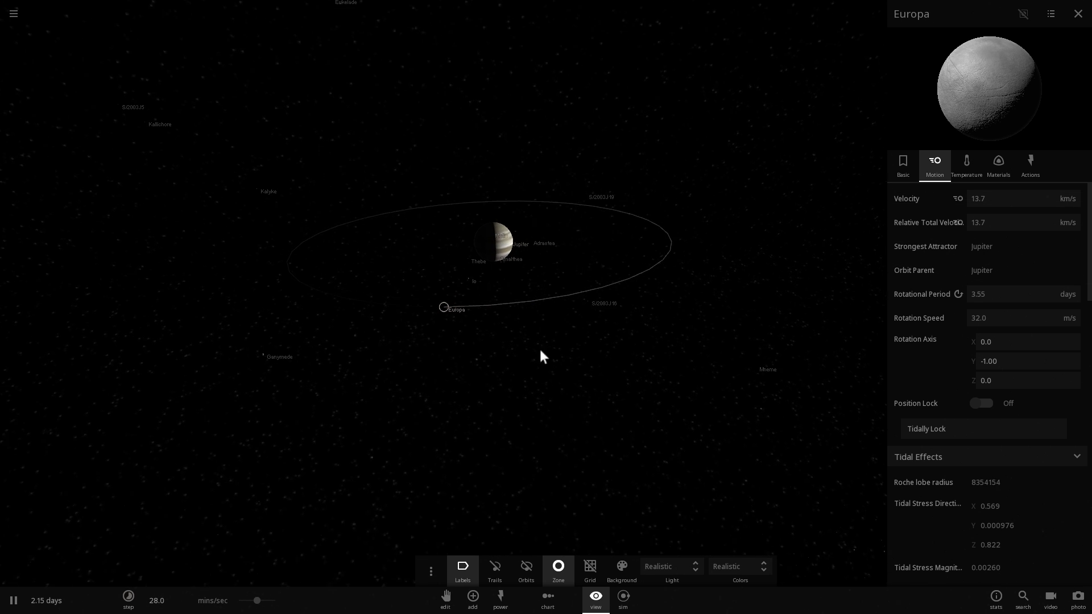
Focus on Ganymede, compare its rotational and orbital periods, and view its whole orbit around Jupiter.
{"action": "double_click", "coordinate": [261, 365]}
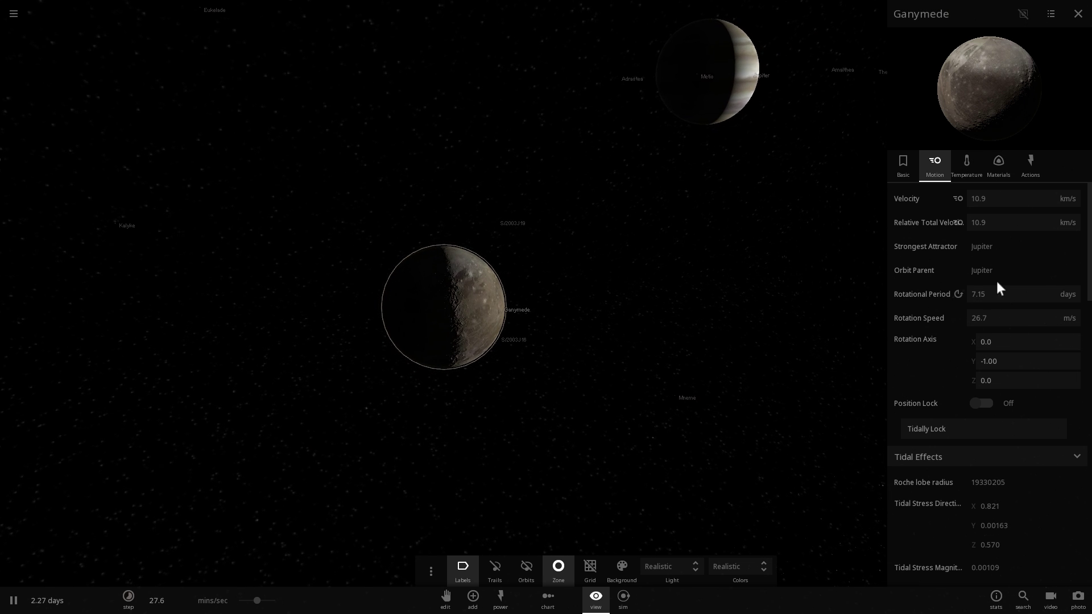
{"action": "scroll", "coordinate": [984, 286], "scroll_direction": "down", "scroll_amount": 10}
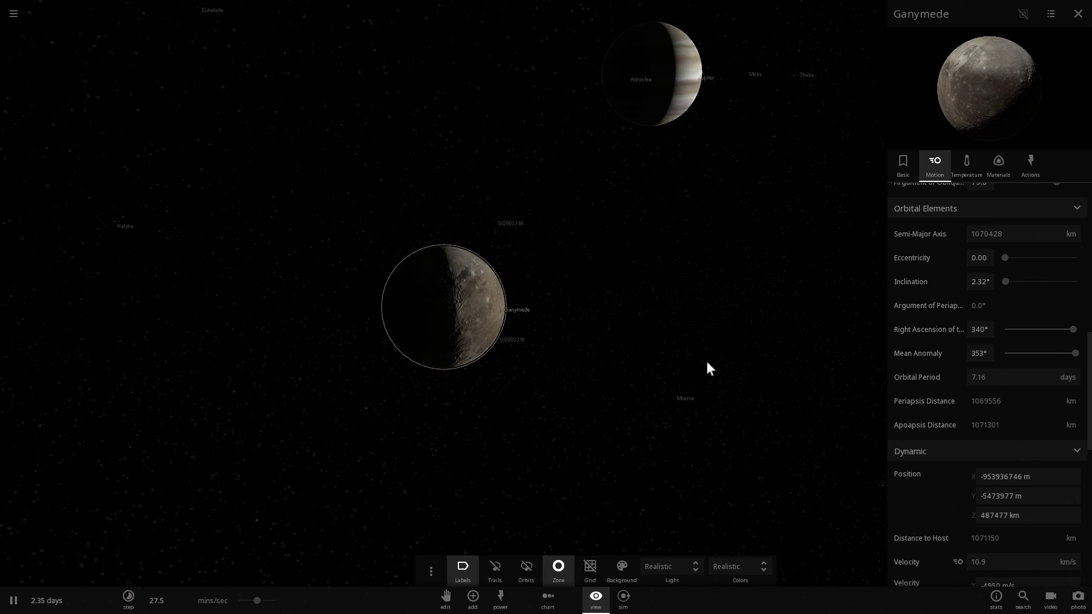
{"action": "scroll", "coordinate": [708, 362], "scroll_direction": "down", "scroll_amount": 5}
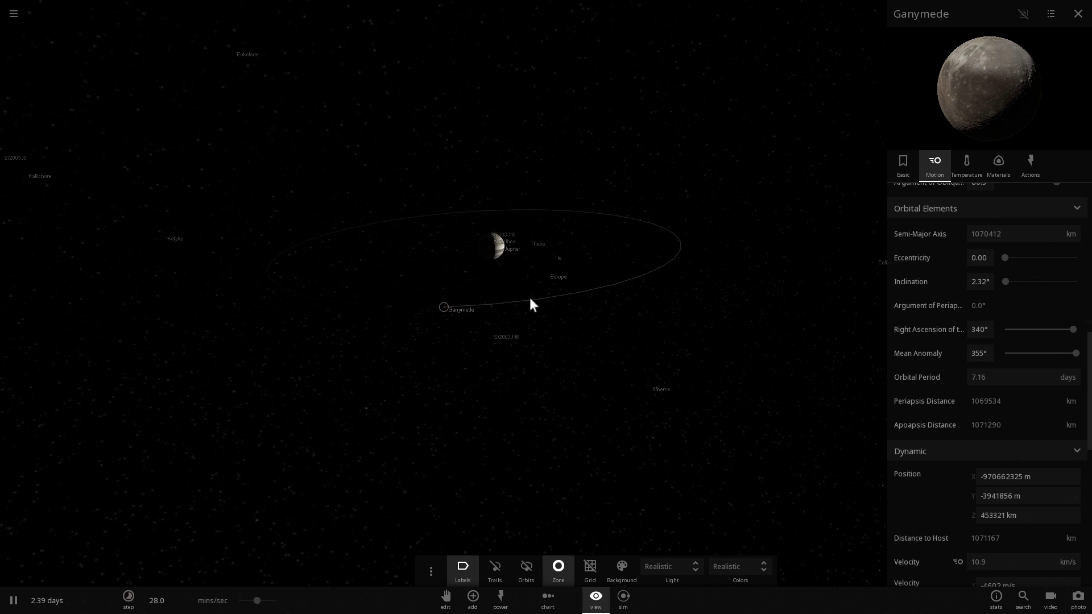
Focus on Callisto with Jupiter in view and compare its rotational period with its orbital period.
{"action": "left_click", "coordinate": [736, 271]}
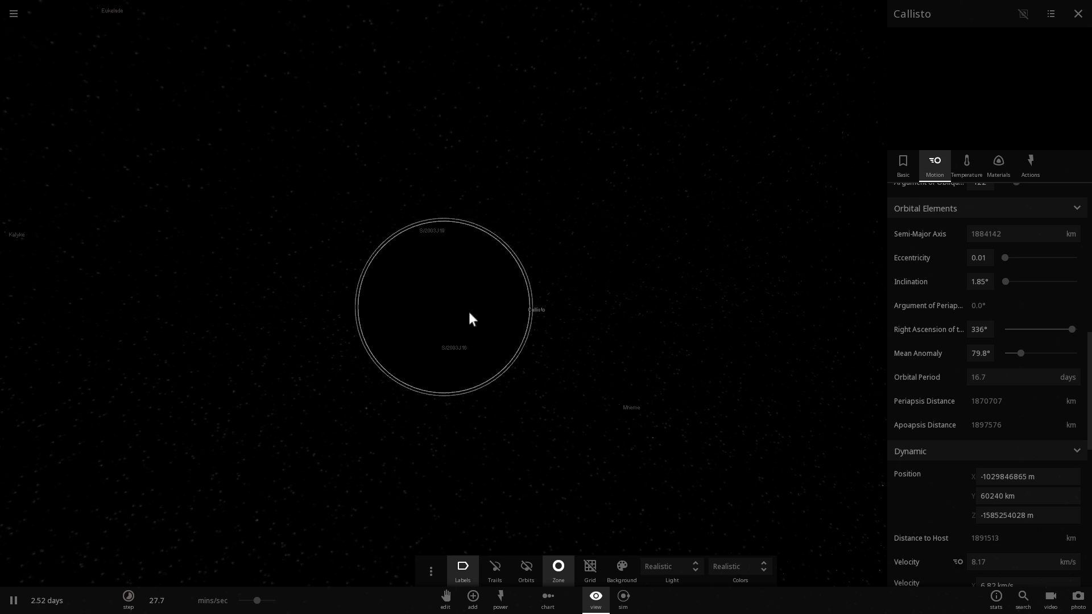
{"action": "left_click_drag", "start_coordinate": [466, 319], "coordinate": [662, 329]}
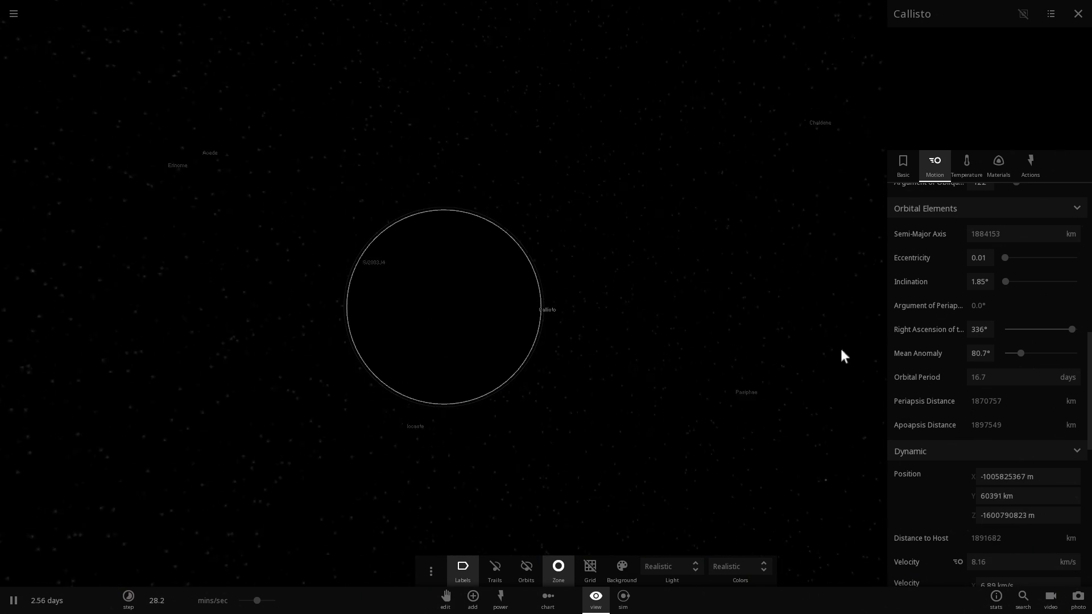
{"action": "scroll", "coordinate": [994, 294], "scroll_direction": "down", "scroll_amount": 6}
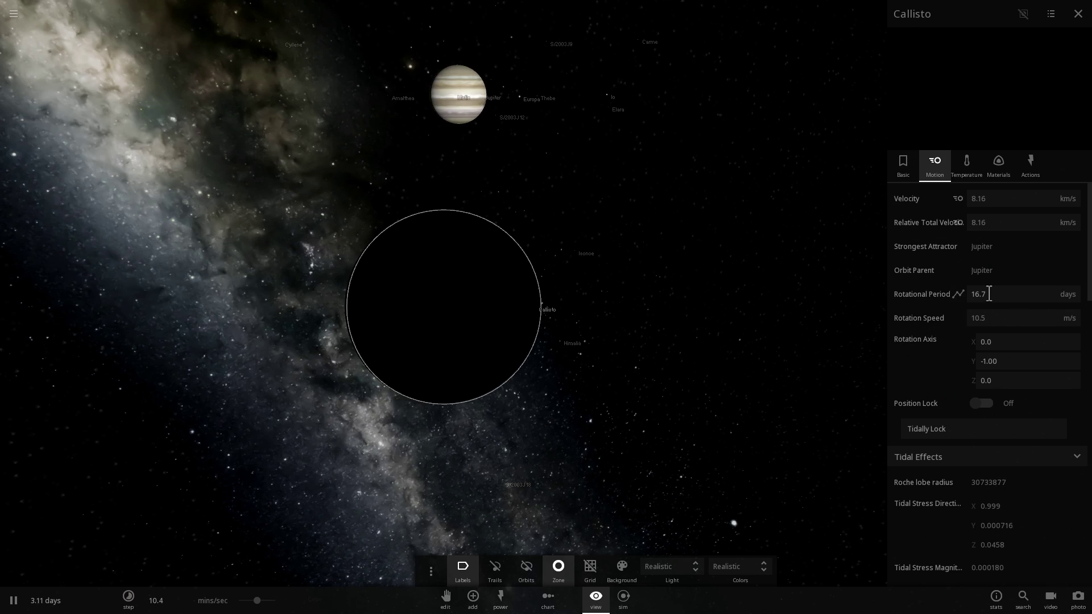
{"action": "scroll", "coordinate": [989, 294], "scroll_direction": "up", "scroll_amount": 5}
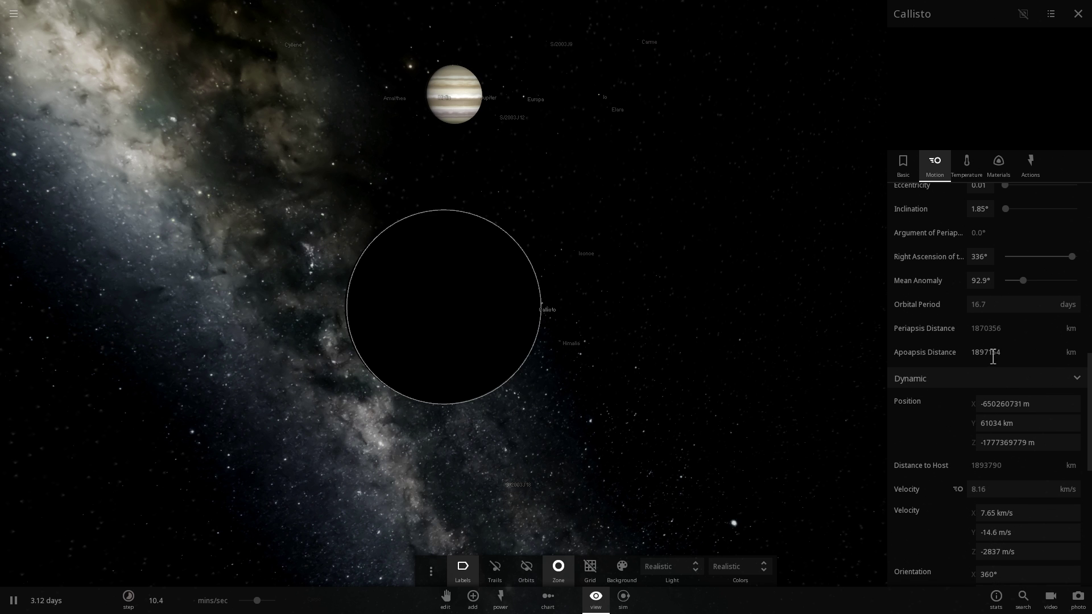
{"action": "scroll", "coordinate": [990, 307], "scroll_direction": "down", "scroll_amount": 2}
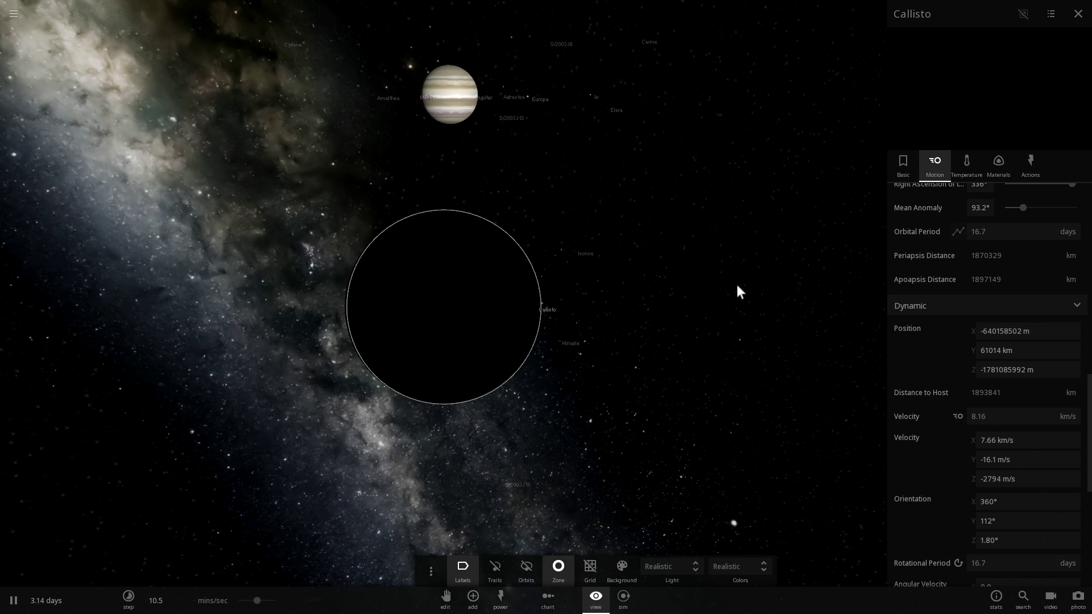
Examine Callisto's position relative to Jupiter and its orbit path from farther away.
{"action": "left_click_drag", "start_coordinate": [738, 291], "coordinate": [383, 350]}
{"action": "left_click_drag", "start_coordinate": [401, 265], "coordinate": [381, 251]}
{"action": "scroll", "coordinate": [380, 251], "scroll_direction": "down", "scroll_amount": 3}
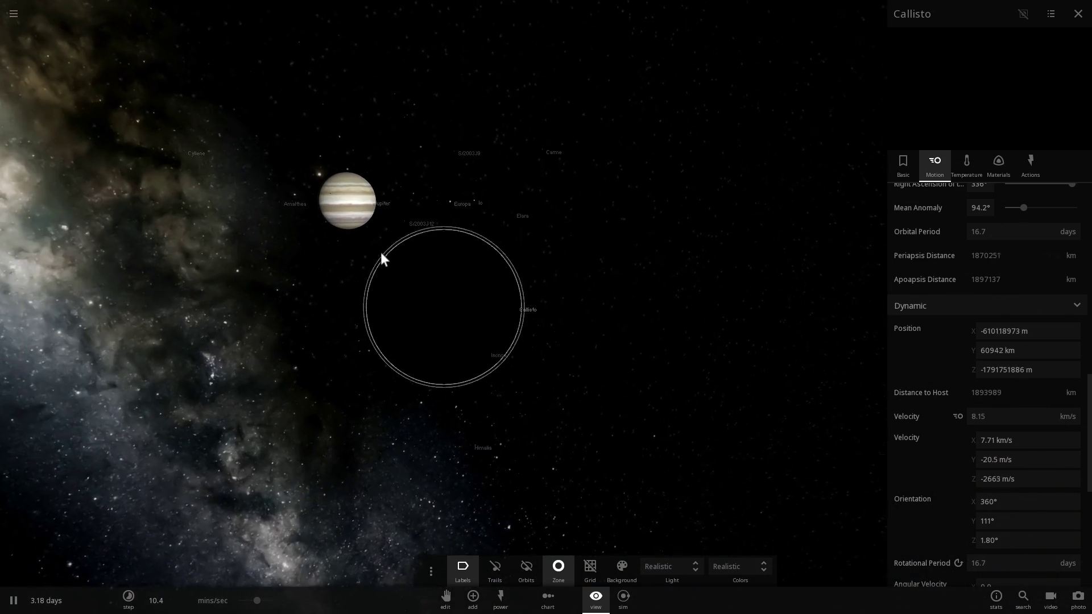
{"action": "scroll", "coordinate": [425, 254], "scroll_direction": "down", "scroll_amount": 4}
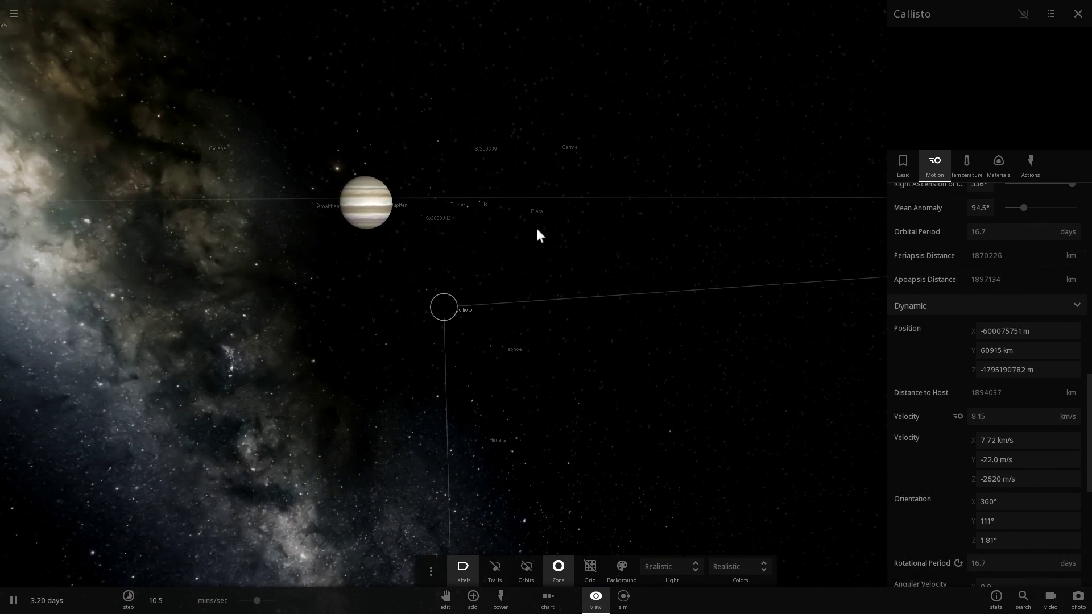
{"action": "scroll", "coordinate": [523, 256], "scroll_direction": "down", "scroll_amount": 3}
{"action": "scroll", "coordinate": [517, 266], "scroll_direction": "down", "scroll_amount": 2}
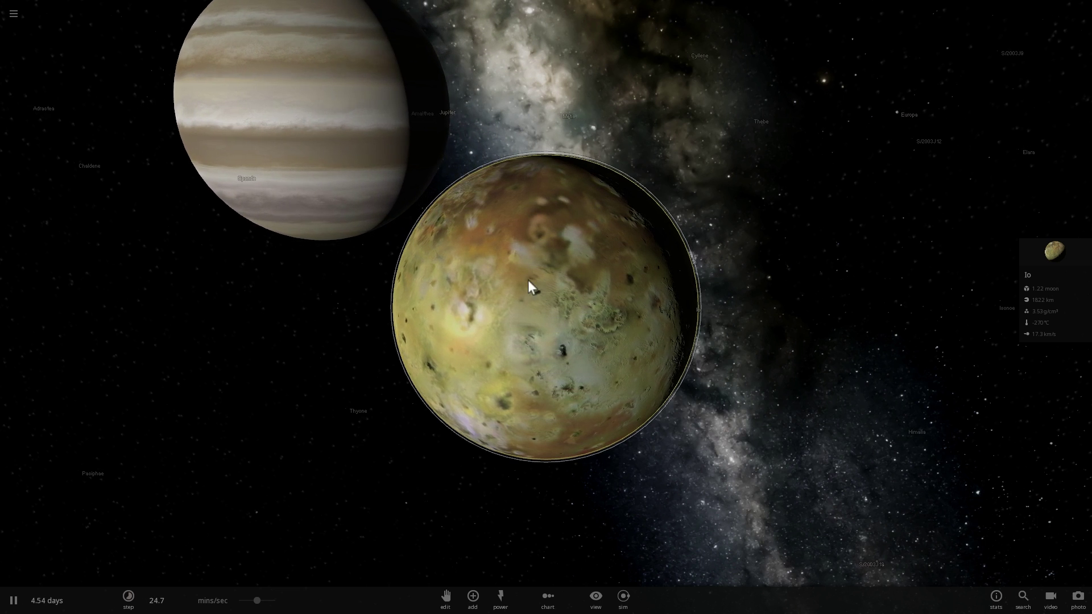
Observe Io's rotation and changing sunlight from several angles as it orbits Jupiter.
{"action": "left_click_drag", "start_coordinate": [527, 279], "coordinate": [504, 264]}
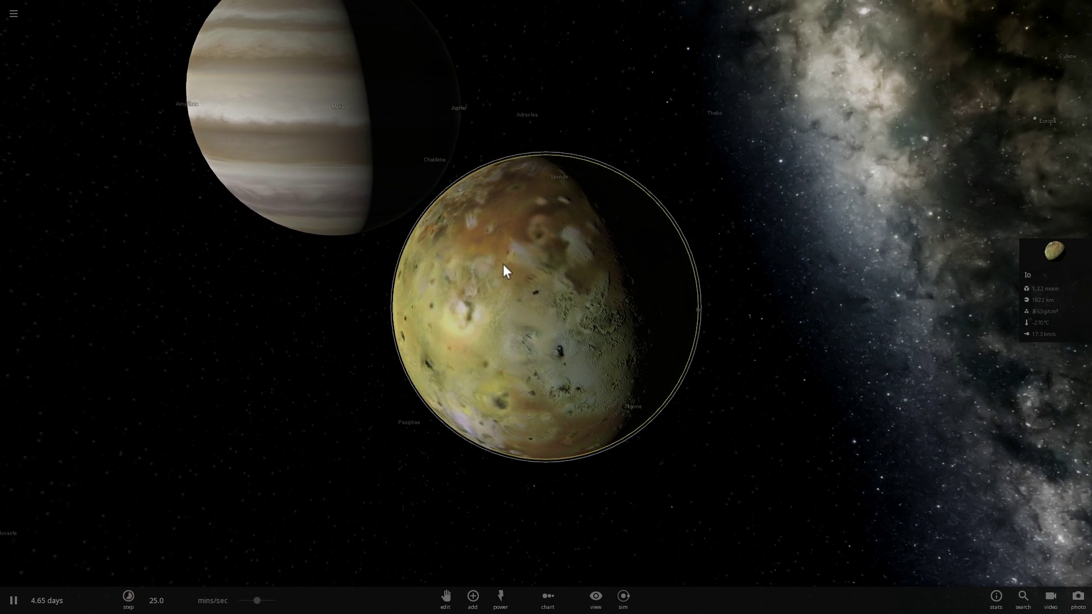
{"action": "left_click_drag", "start_coordinate": [516, 272], "coordinate": [452, 265]}
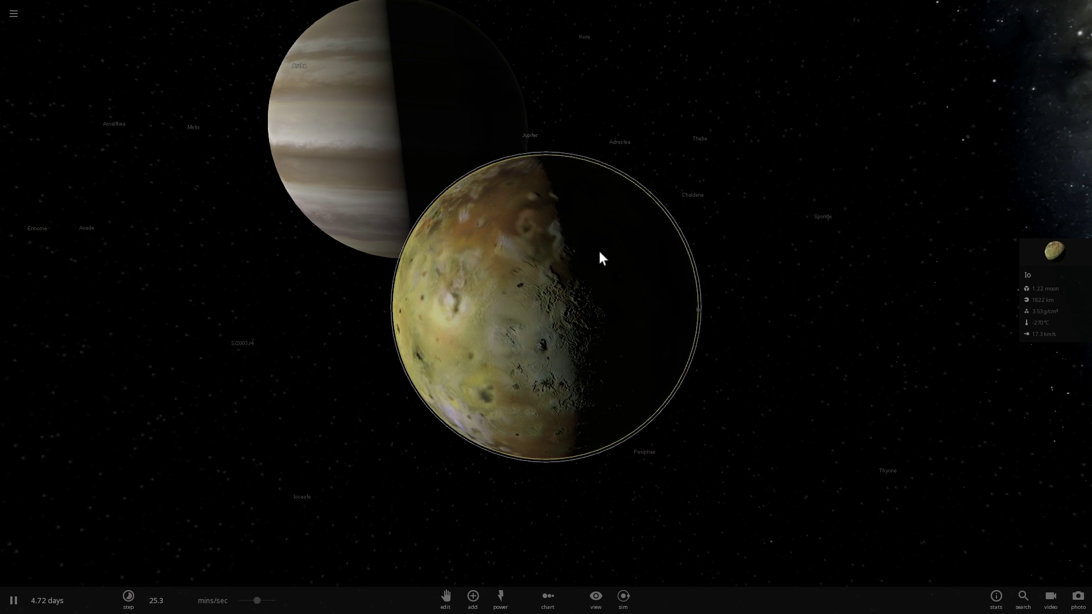
{"action": "left_click_drag", "start_coordinate": [600, 253], "coordinate": [538, 257]}
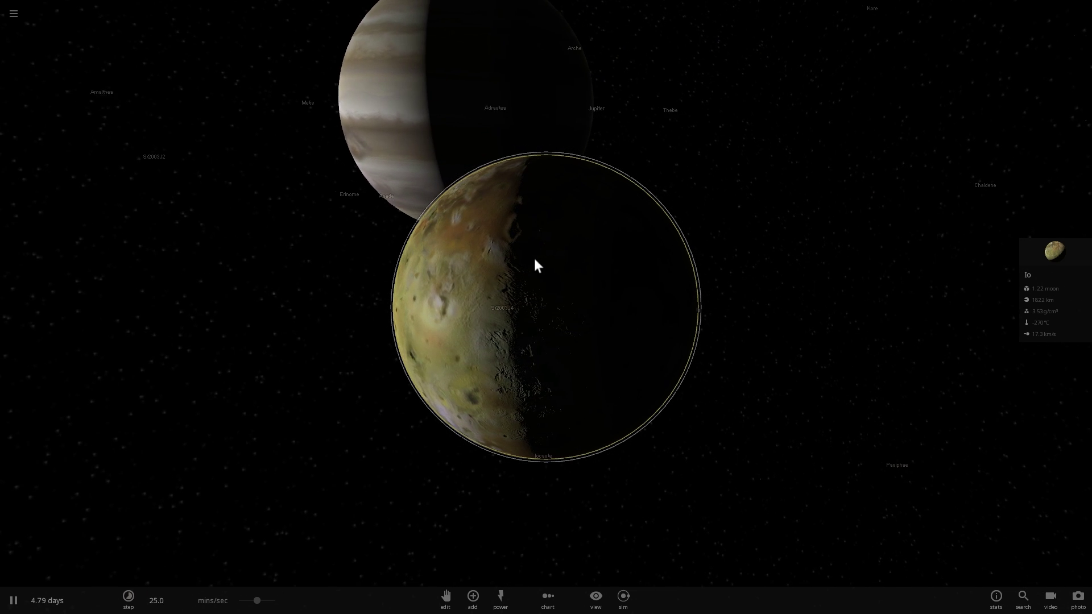
{"action": "scroll", "coordinate": [529, 281], "scroll_direction": "down", "scroll_amount": 3}
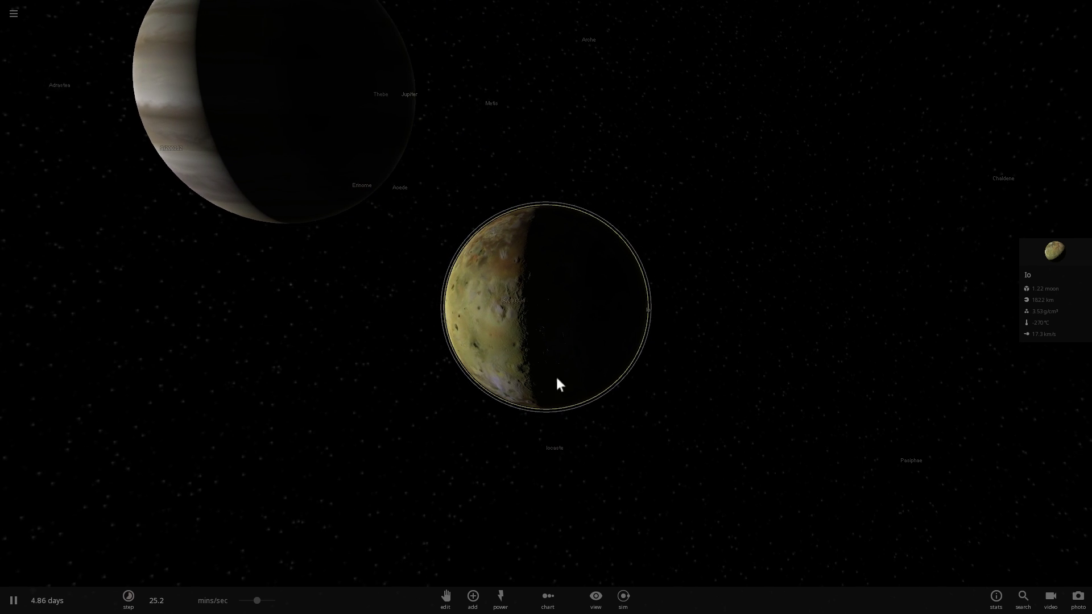
{"action": "left_click_drag", "start_coordinate": [609, 359], "coordinate": [480, 205]}
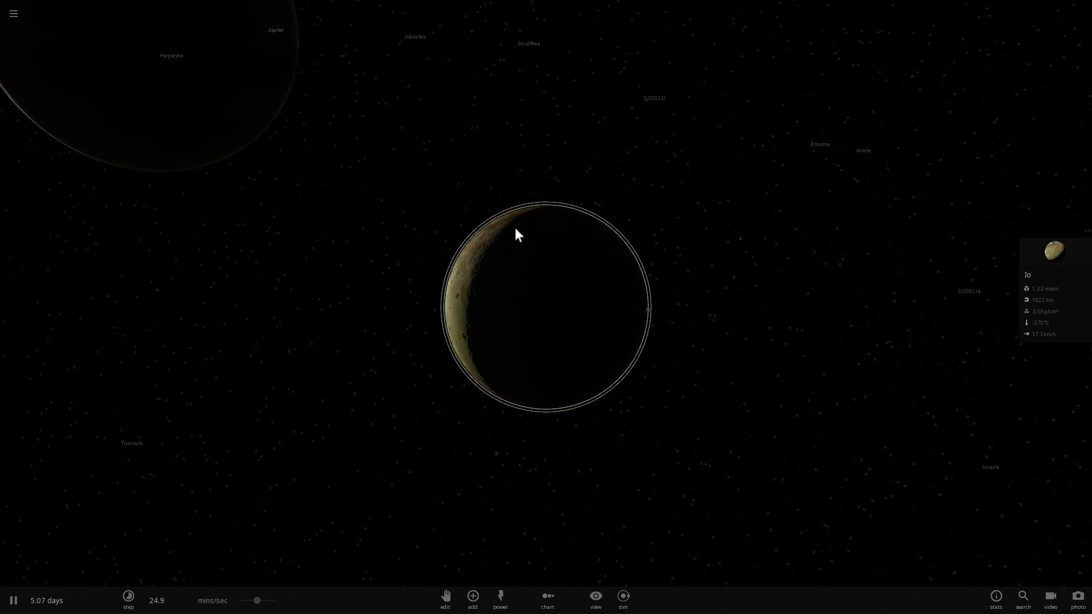
{"action": "left_click_drag", "start_coordinate": [516, 228], "coordinate": [460, 224]}
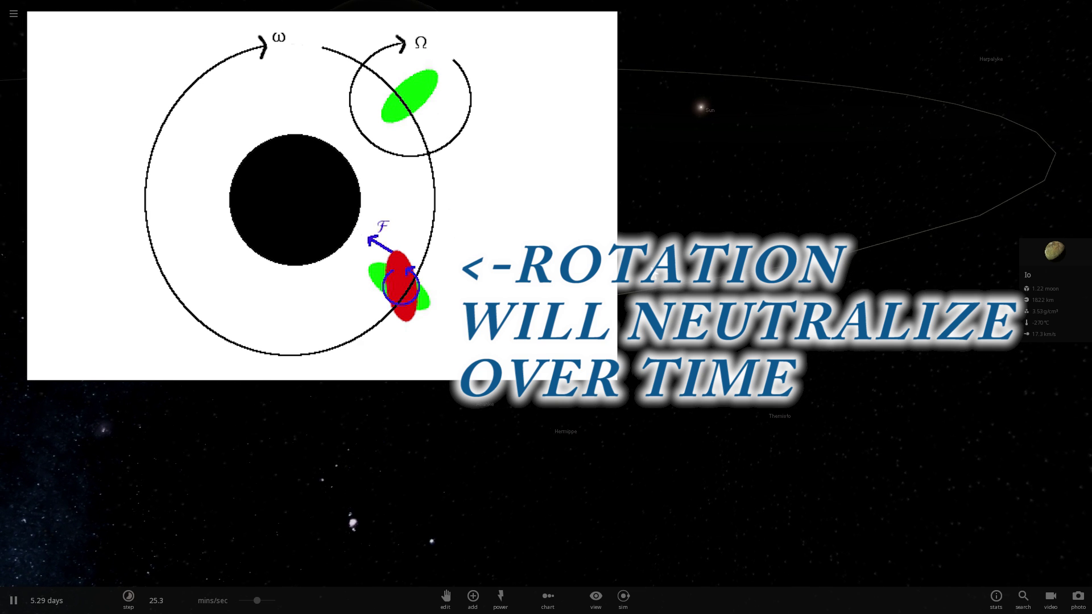
Add Mercury in orbit around Jupiter, about 62,000 km from Io.
{"action": "left_click", "coordinate": [482, 605]}
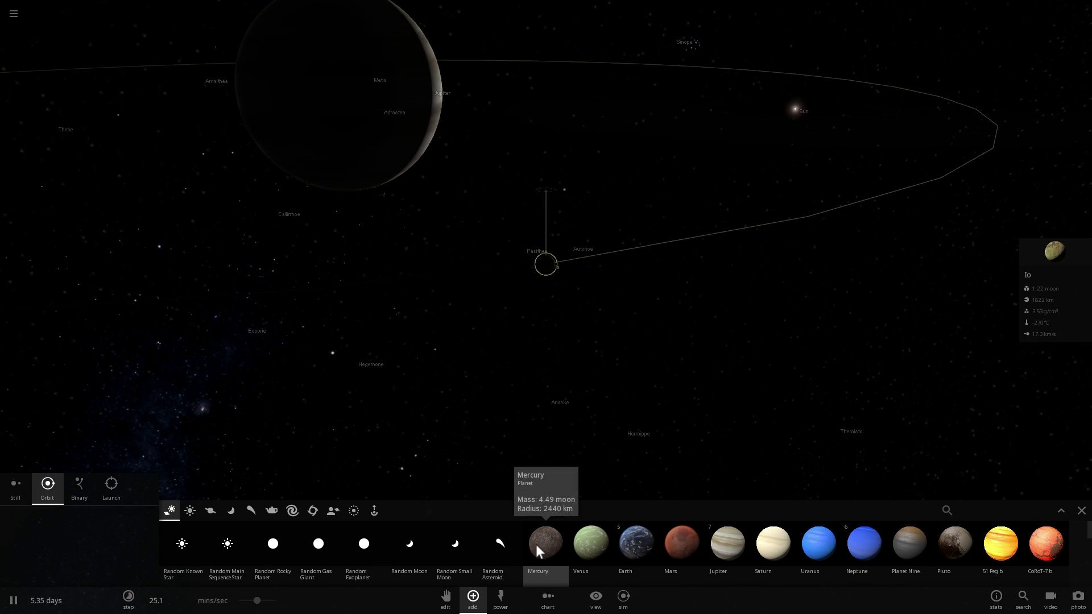
{"action": "left_click", "coordinate": [536, 544]}
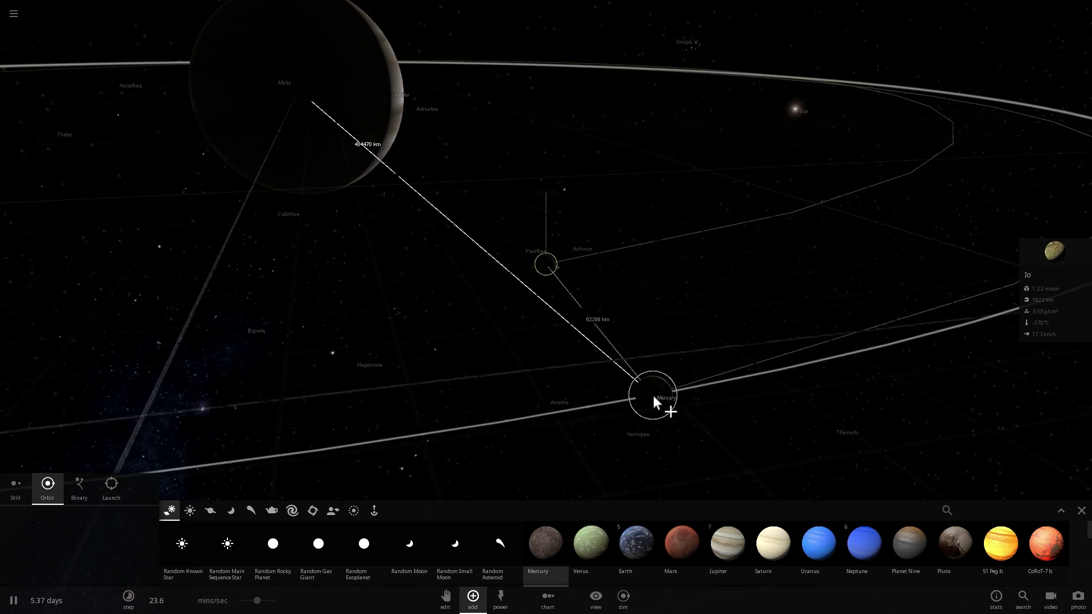
{"action": "left_click", "coordinate": [653, 397]}
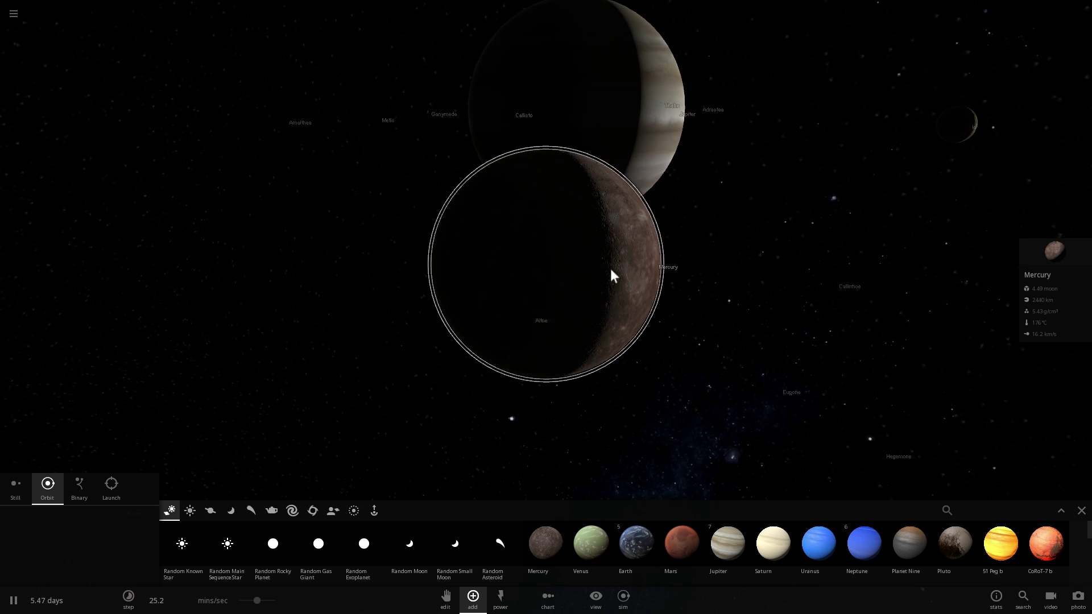
Observe the added Mercury's rotation near and far while it orbits Jupiter.
{"action": "left_click_drag", "start_coordinate": [610, 268], "coordinate": [592, 272]}
{"action": "scroll", "coordinate": [593, 270], "scroll_direction": "down", "scroll_amount": 3}
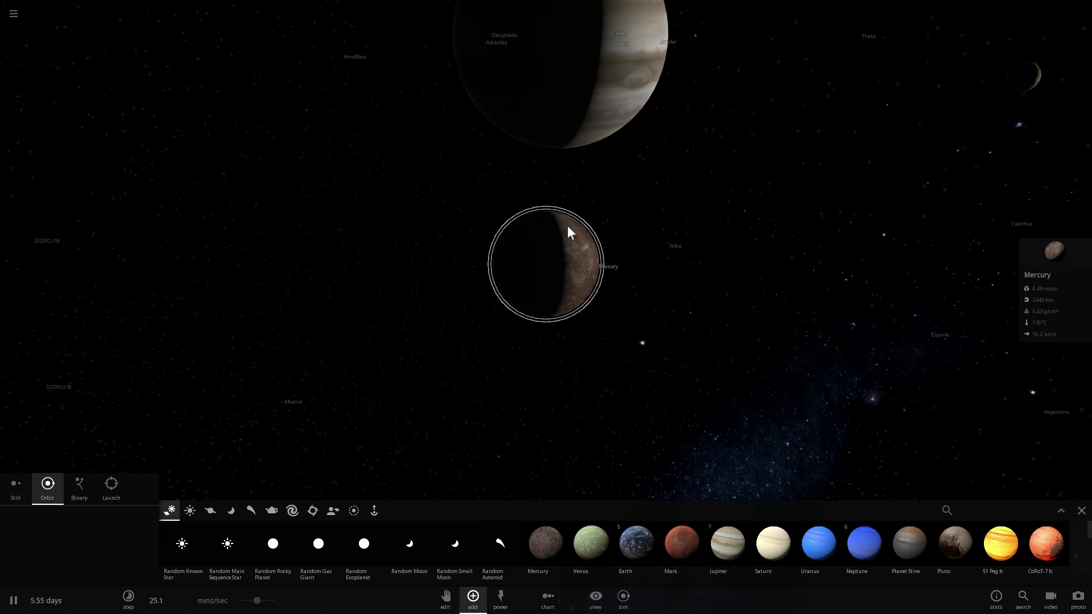
{"action": "scroll", "coordinate": [568, 228], "scroll_direction": "up", "scroll_amount": 2}
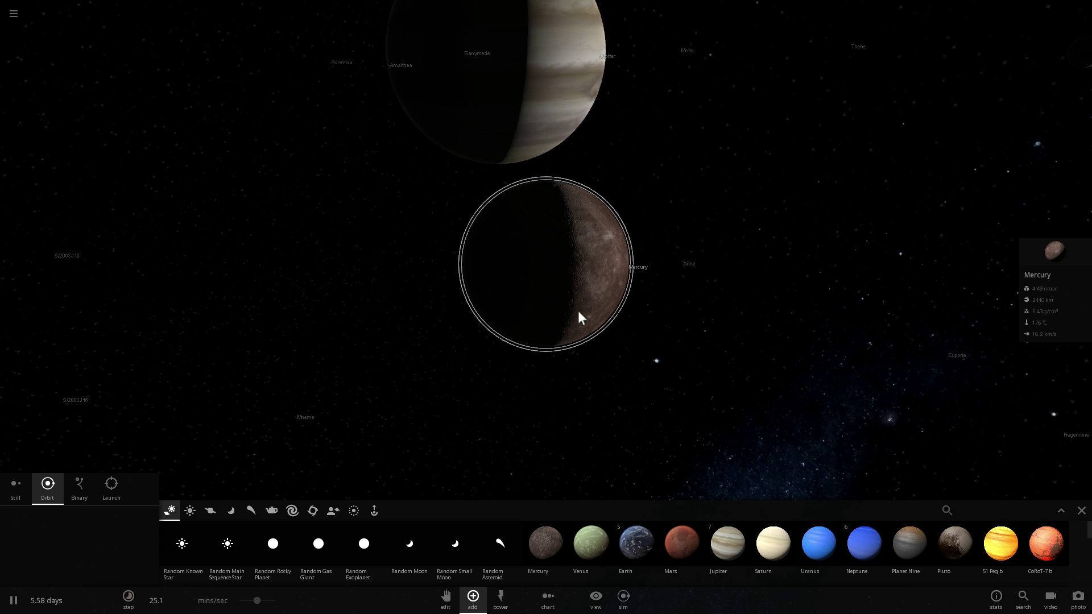
{"action": "right_click_drag", "start_coordinate": [579, 321], "coordinate": [527, 264]}
{"action": "scroll", "coordinate": [544, 240], "scroll_direction": "down", "scroll_amount": 3}
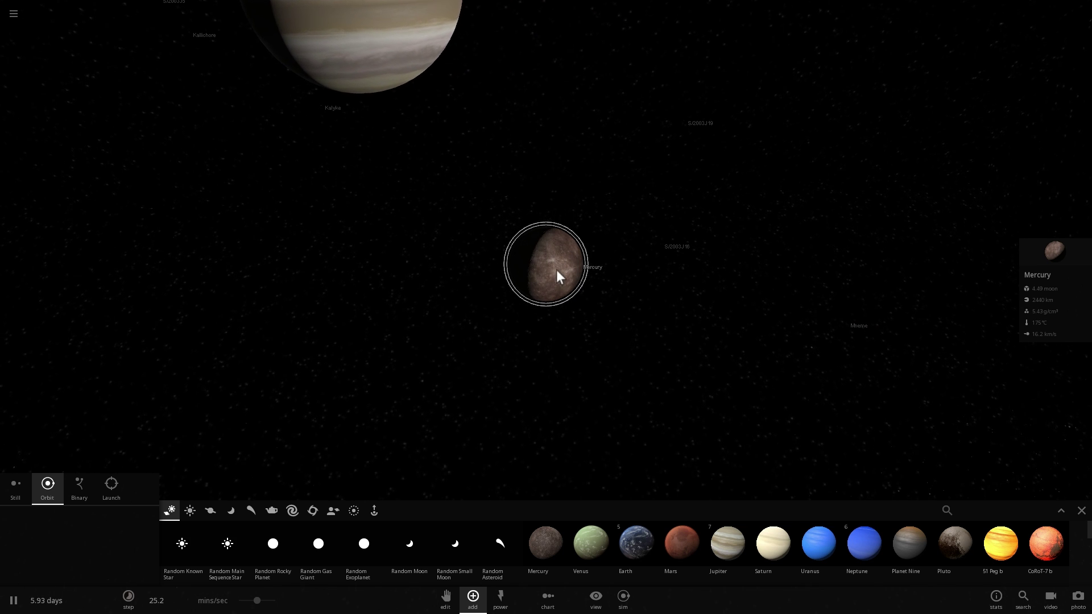
{"action": "scroll", "coordinate": [550, 256], "scroll_direction": "up", "scroll_amount": 3}
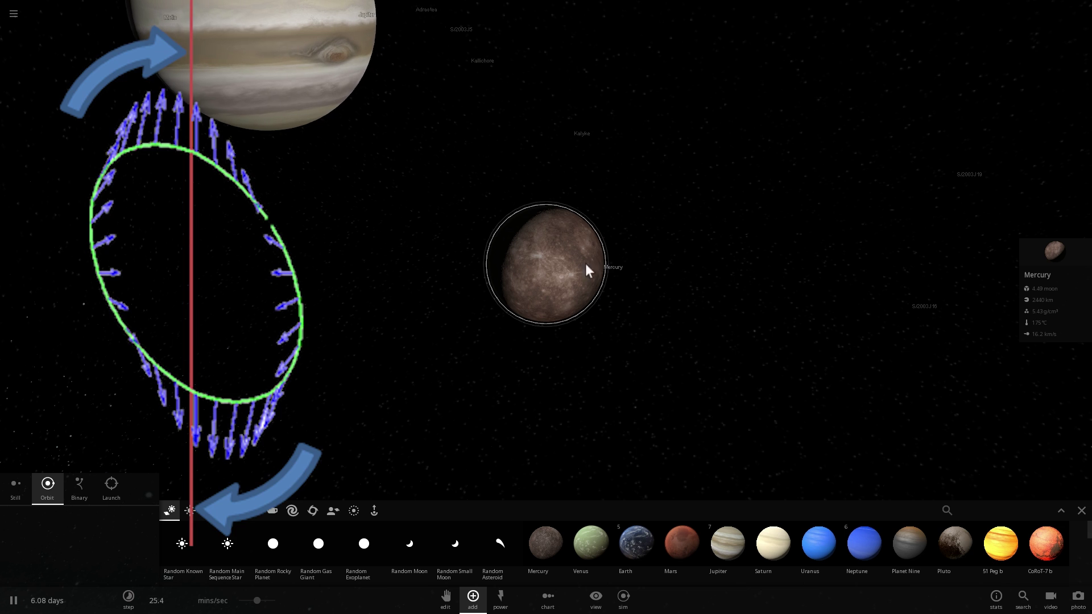
{"action": "left_click_drag", "start_coordinate": [540, 301], "coordinate": [508, 301]}
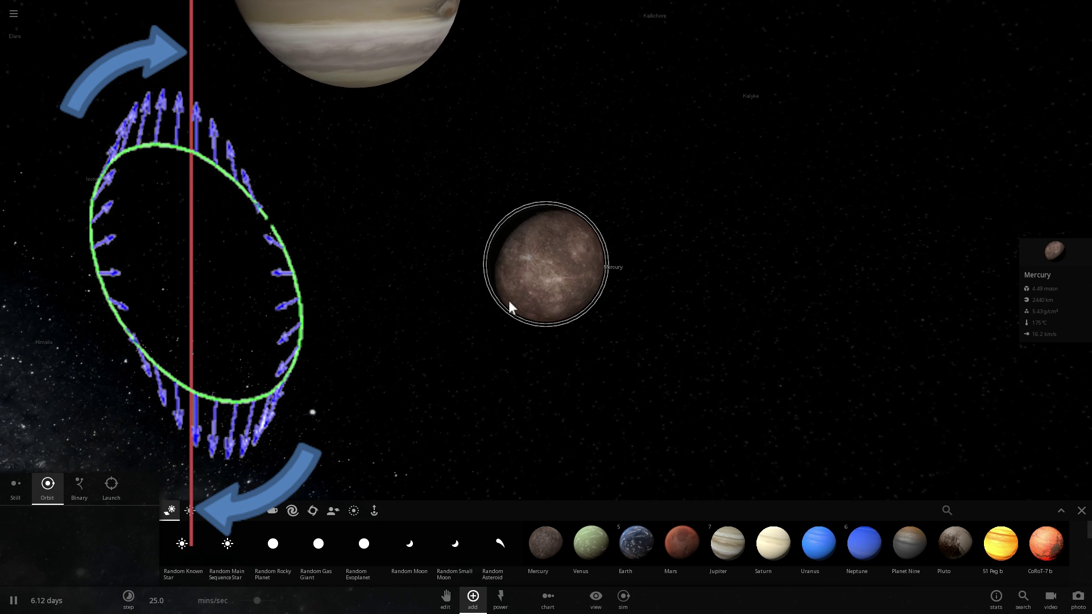
Examine Mercury's position relative to Jupiter and its orbit path from farther away and from different angles.
{"action": "scroll", "coordinate": [516, 296], "scroll_direction": "down", "scroll_amount": 2}
{"action": "scroll", "coordinate": [538, 272], "scroll_direction": "down", "scroll_amount": 3}
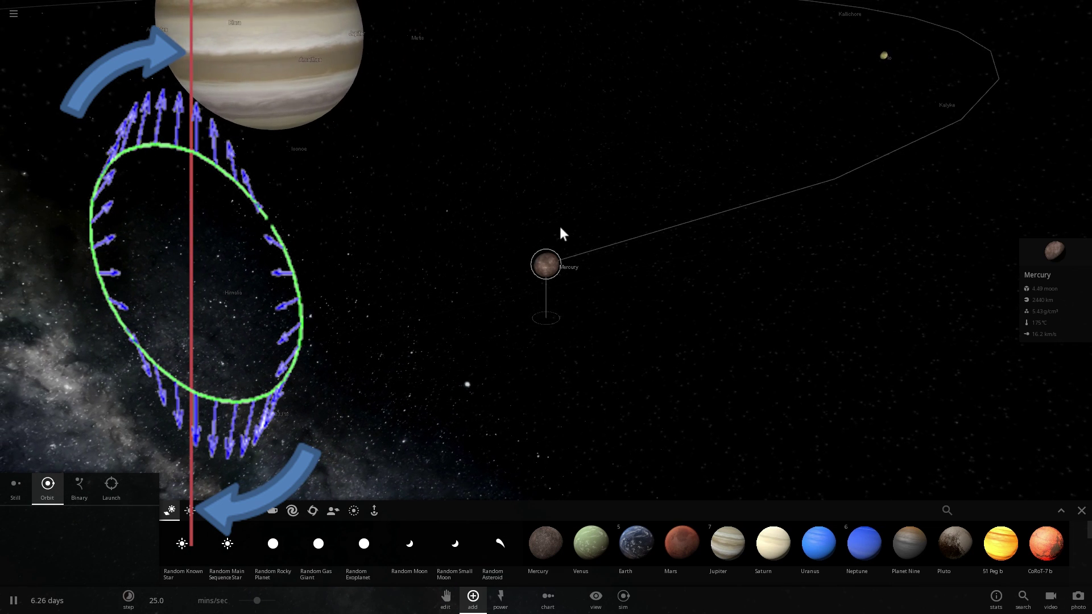
{"action": "left_click_drag", "start_coordinate": [570, 227], "coordinate": [500, 220]}
{"action": "scroll", "coordinate": [500, 220], "scroll_direction": "down", "scroll_amount": 2}
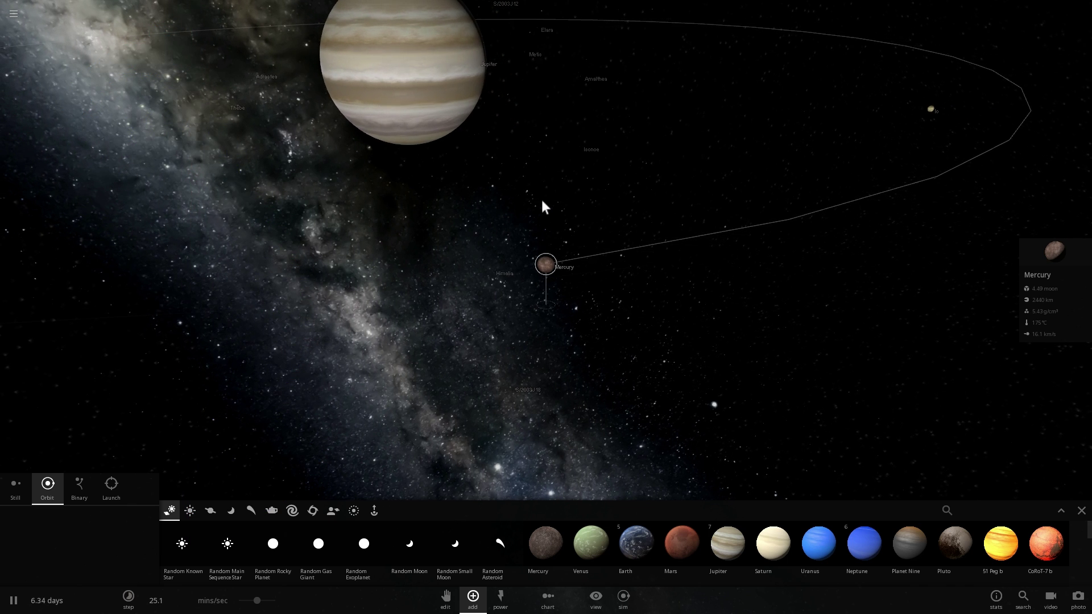
{"action": "left_click_drag", "start_coordinate": [527, 196], "coordinate": [488, 200]}
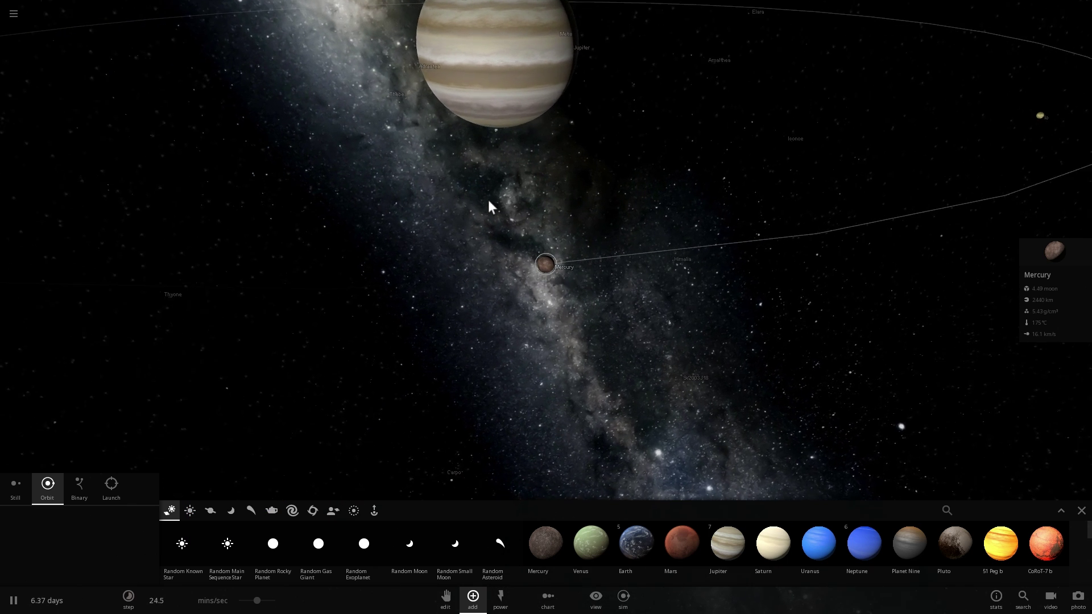
Open the Earth & Moon simulation and focus the view on the Moon.
{"action": "left_click", "coordinate": [12, 16]}
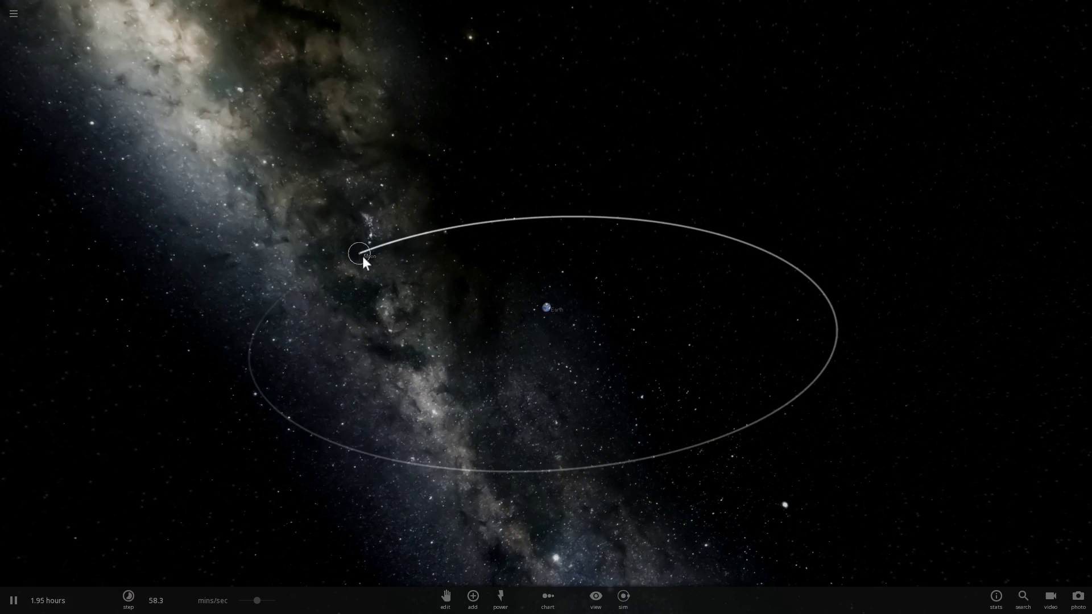
{"action": "left_click", "coordinate": [363, 255]}
{"action": "double_click", "coordinate": [440, 277]}
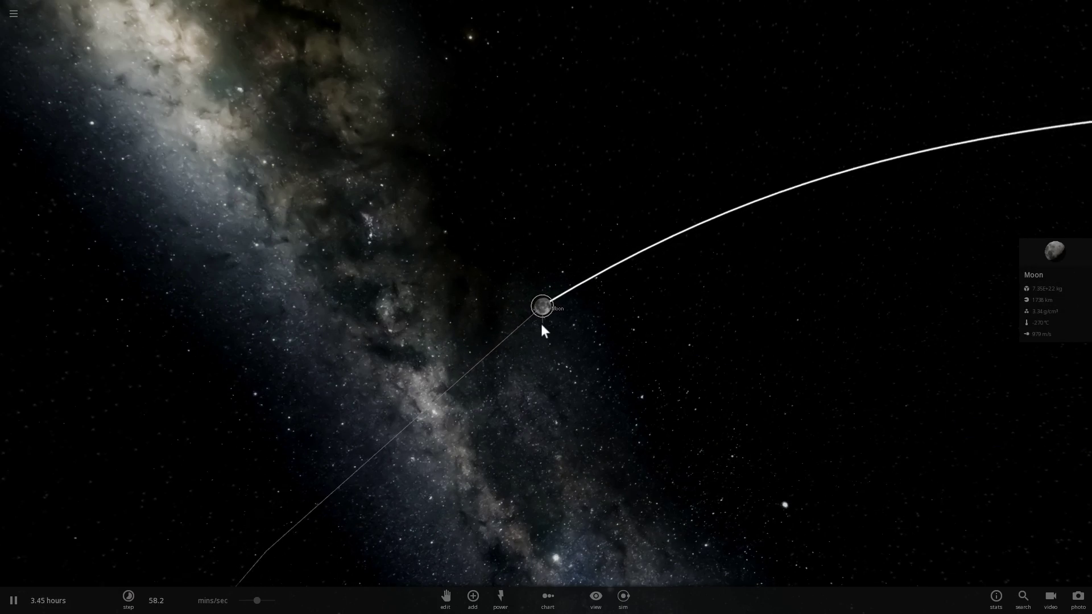
Observe which side of the Moon faces Earth as it orbits, and focus the view on Earth.
{"action": "left_click_drag", "start_coordinate": [541, 323], "coordinate": [846, 221]}
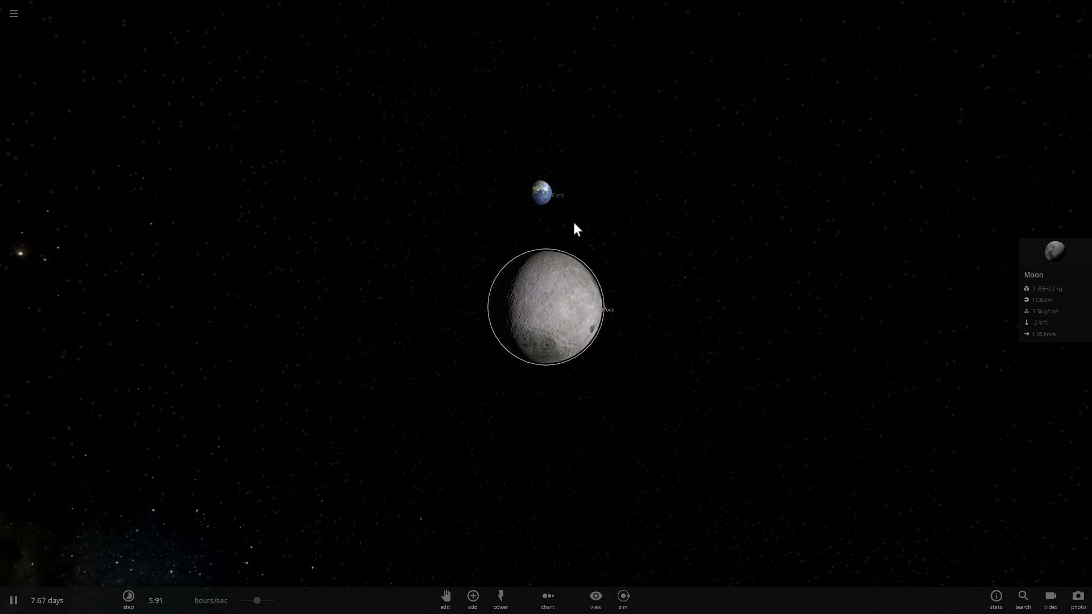
{"action": "left_click_drag", "start_coordinate": [559, 213], "coordinate": [504, 231]}
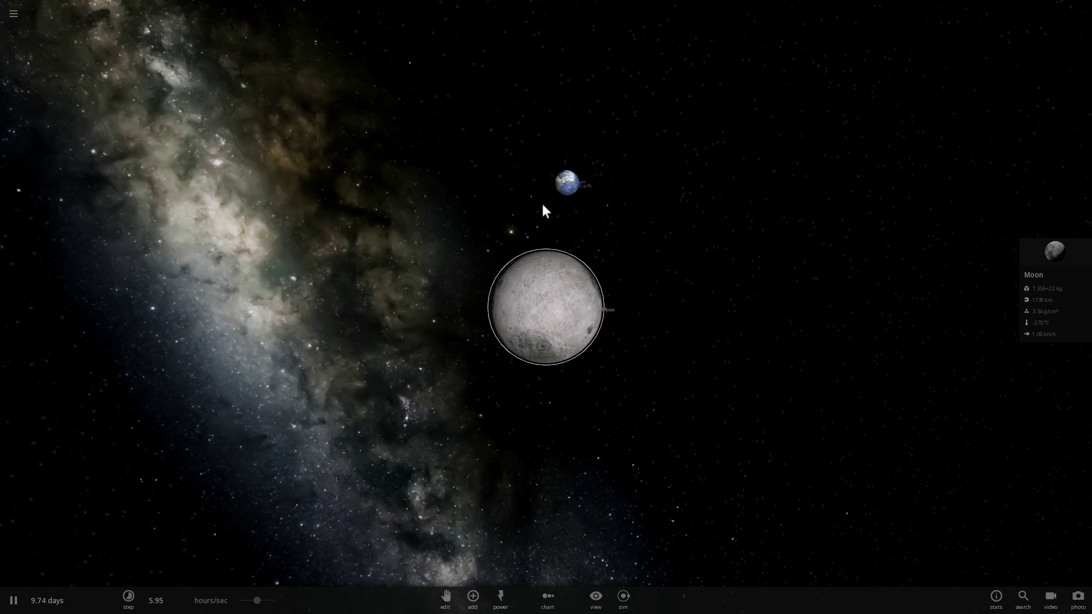
{"action": "double_click", "coordinate": [541, 191]}
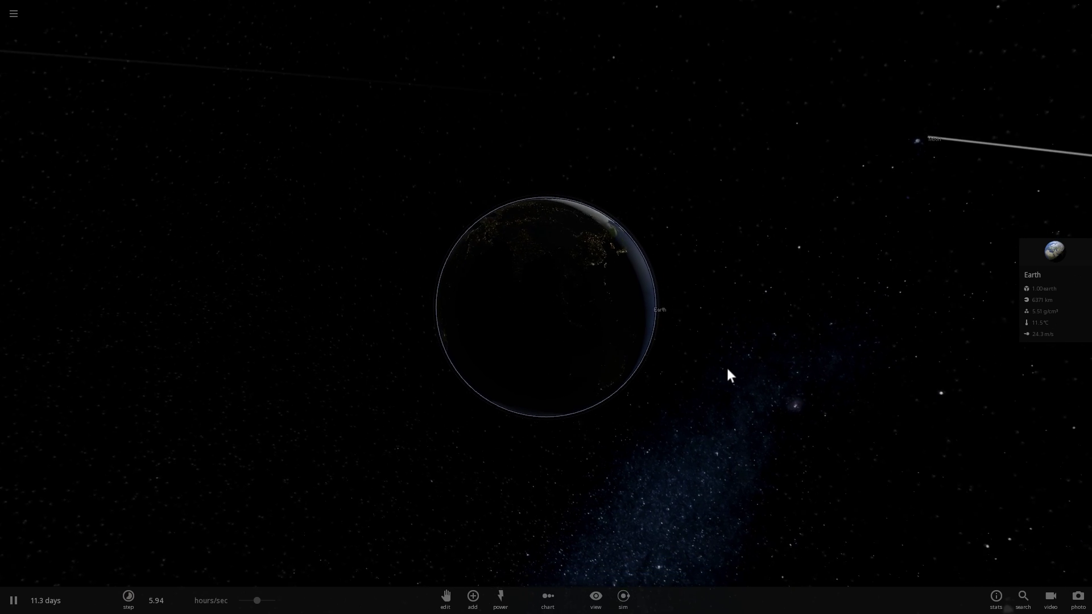
Open the Pluto & Moons simulation and observe Charon's motion relative to Pluto at a slower time rate.
{"action": "left_click", "coordinate": [13, 15]}
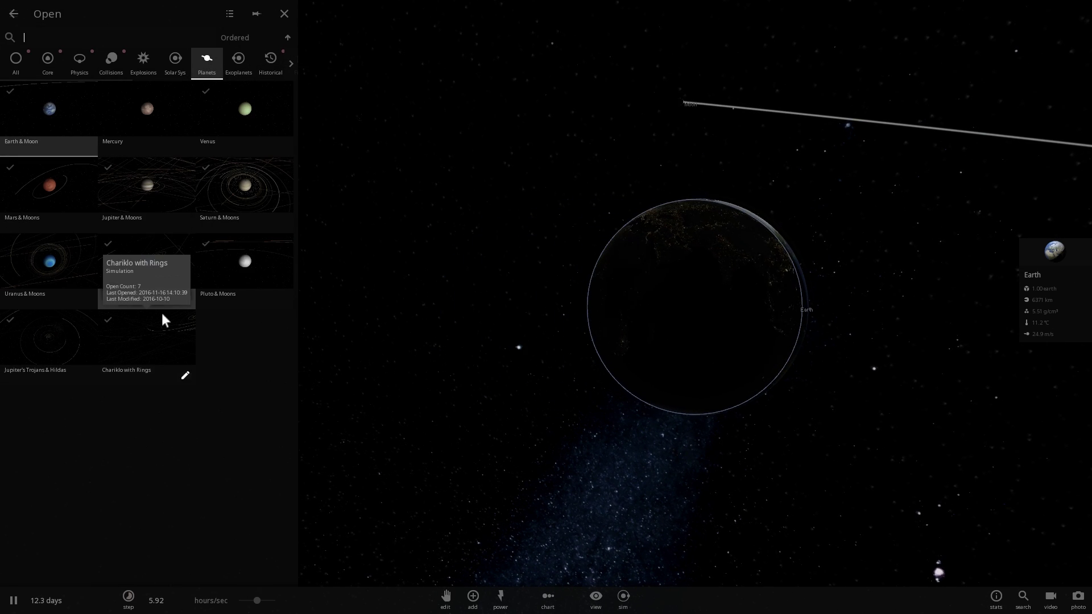
{"action": "left_click", "coordinate": [245, 261]}
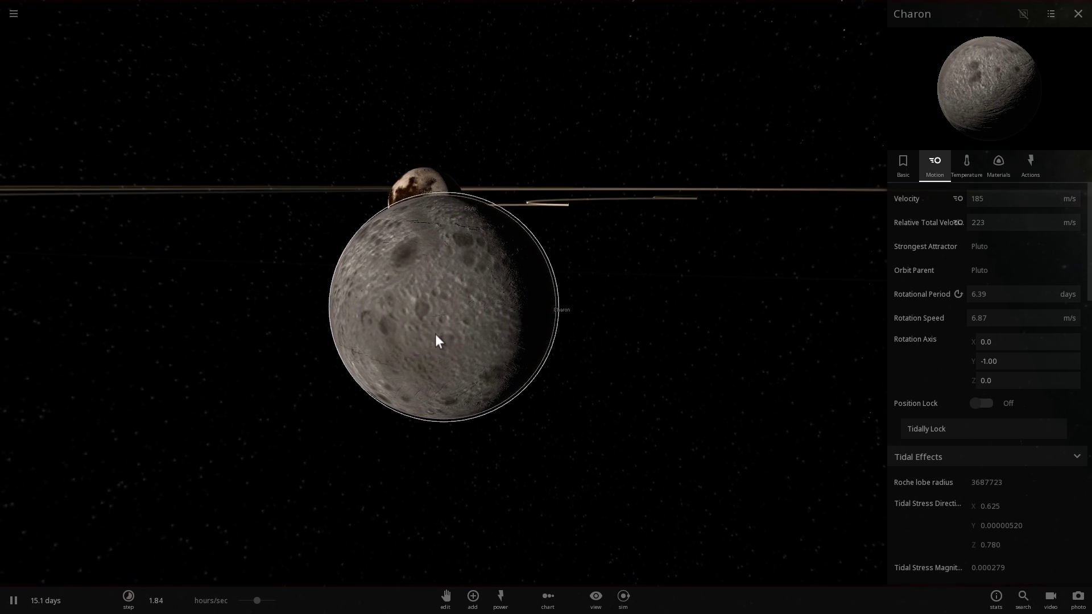
{"action": "left_click_drag", "start_coordinate": [257, 599], "coordinate": [248, 598]}
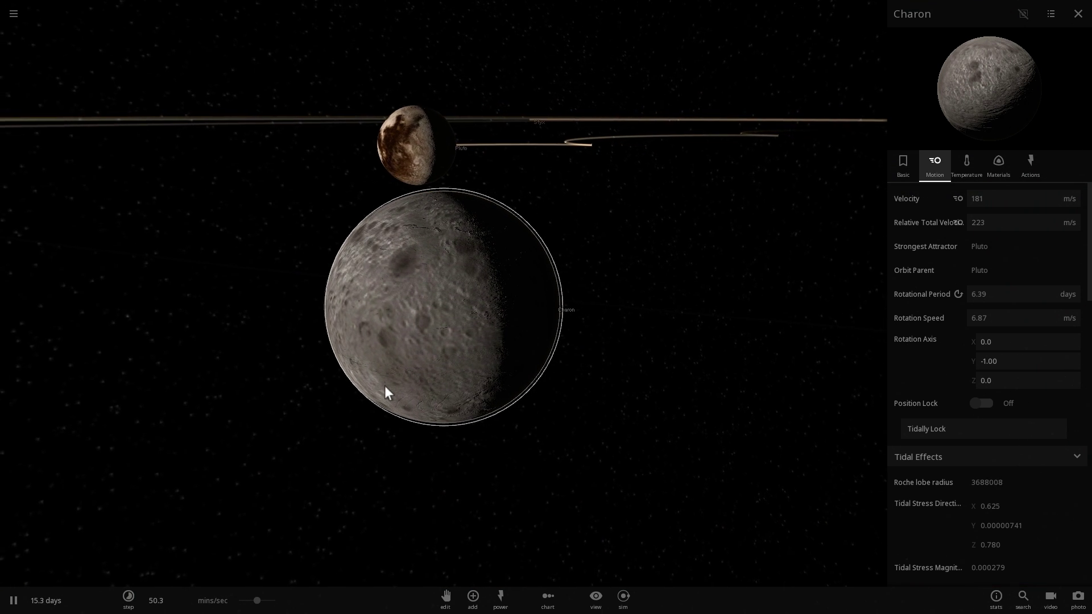
{"action": "scroll", "coordinate": [408, 357], "scroll_direction": "down", "scroll_amount": 3}
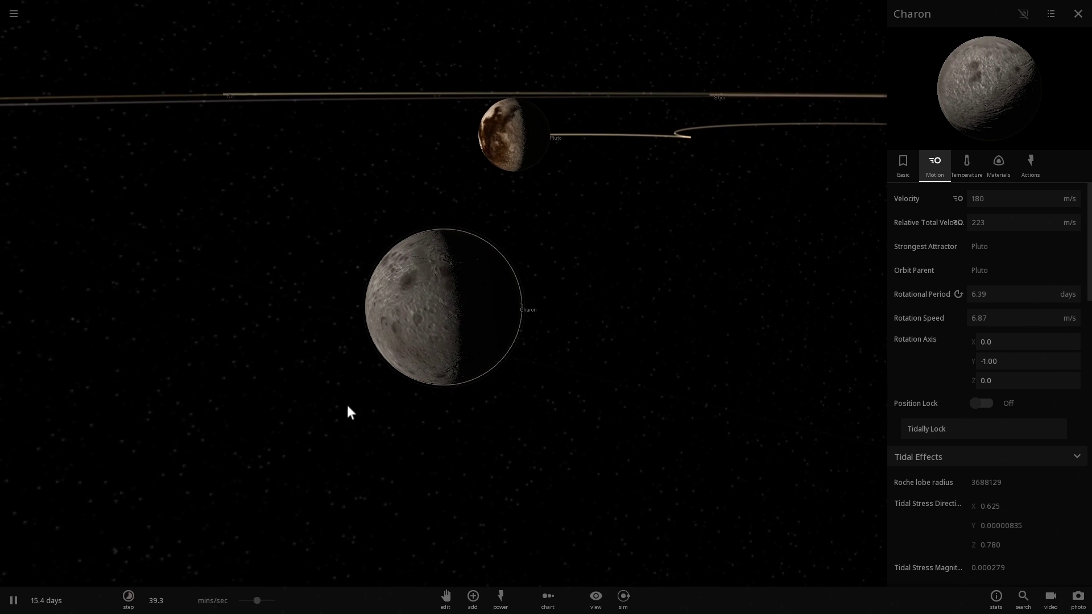
{"action": "left_click", "coordinate": [257, 602]}
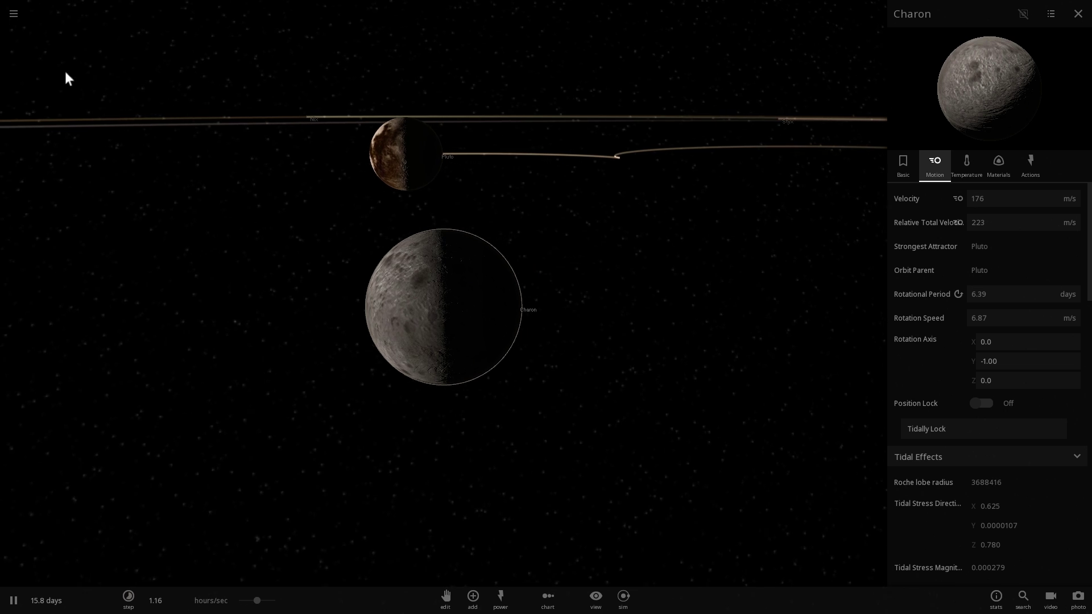
Open the Jupiter & Moons simulation and select Jupiter.
{"action": "left_click", "coordinate": [14, 13]}
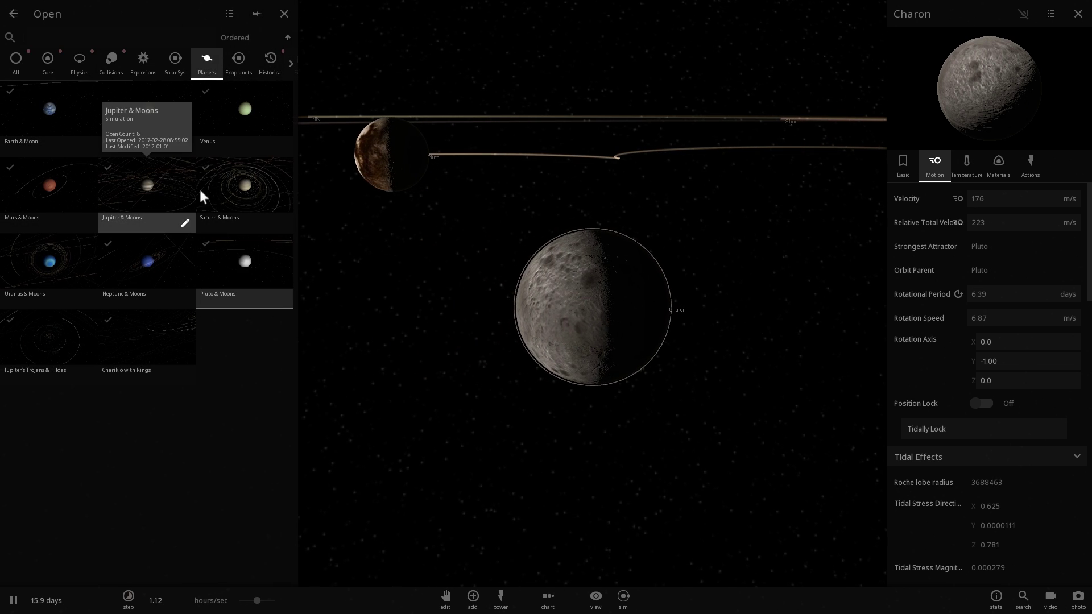
{"action": "left_click", "coordinate": [146, 188]}
{"action": "scroll", "coordinate": [489, 253], "scroll_direction": "down", "scroll_amount": 1}
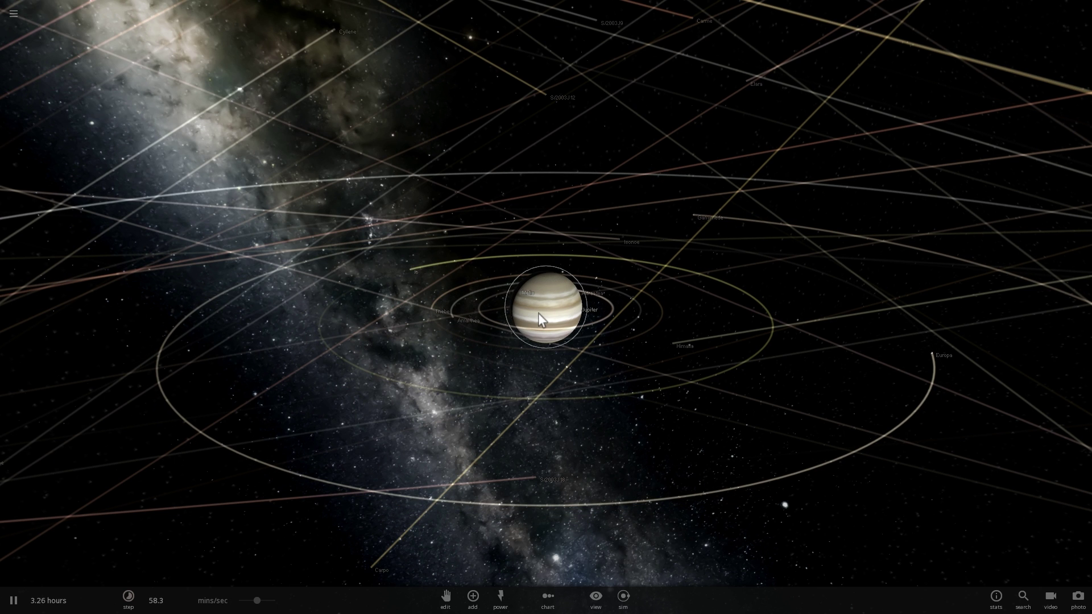
{"action": "left_click_drag", "start_coordinate": [545, 316], "coordinate": [566, 310]}
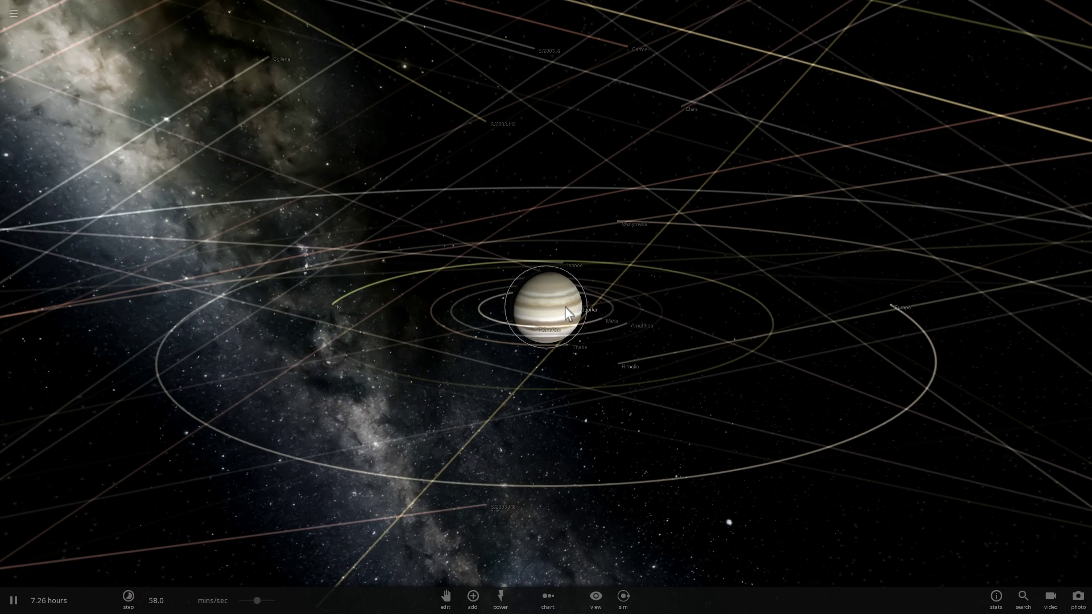
{"action": "left_click", "coordinate": [554, 315]}
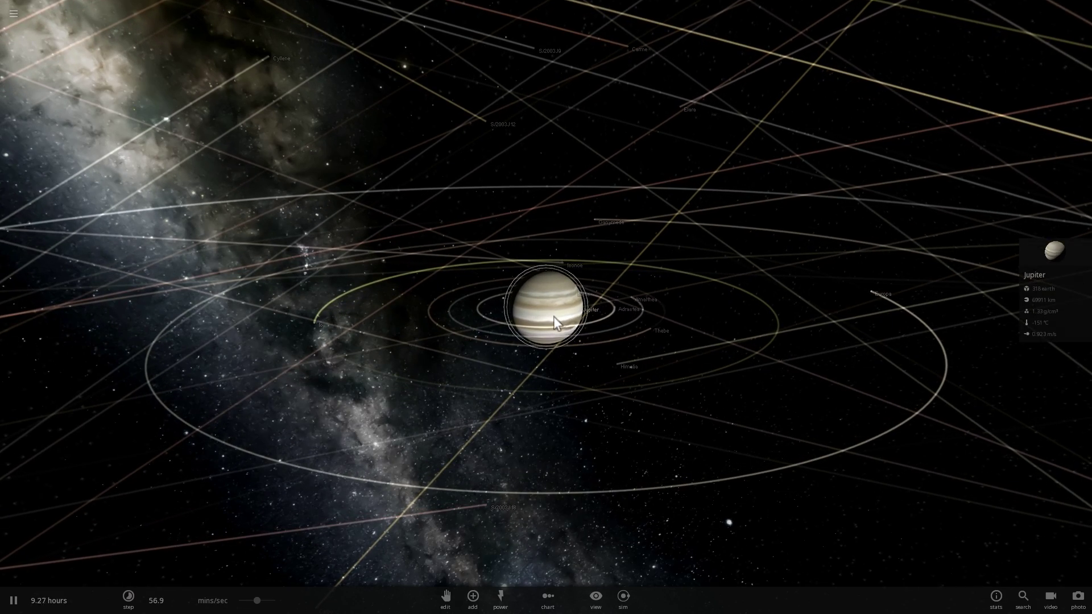
Change Jupiter's mass unit to Jupiter masses and set its mass to 80.
{"action": "left_click_drag", "start_coordinate": [554, 316], "coordinate": [581, 326]}
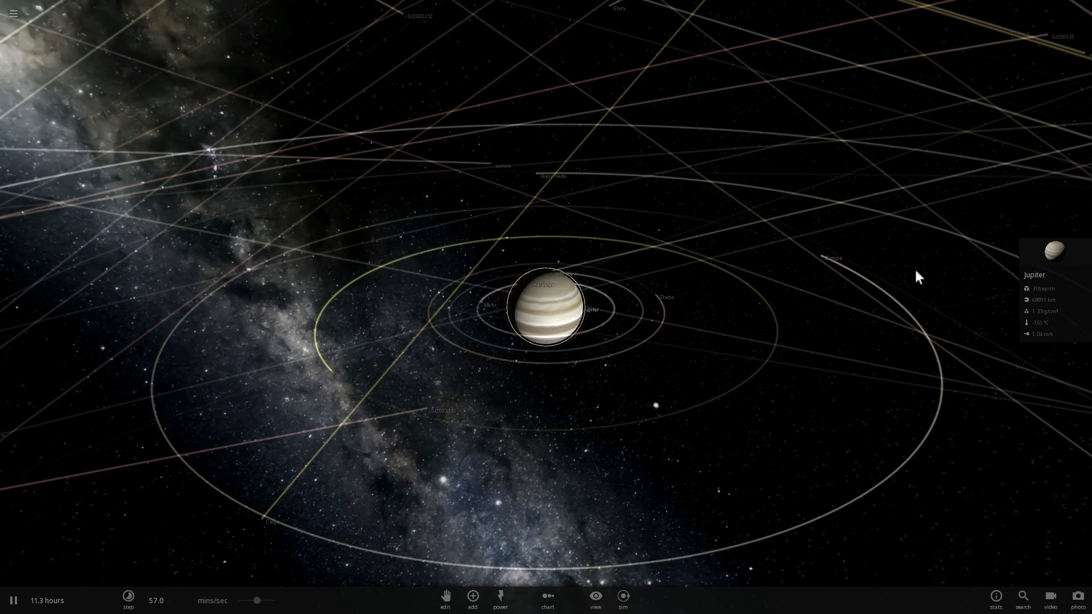
{"action": "scroll", "coordinate": [711, 326], "scroll_direction": "up", "scroll_amount": 3}
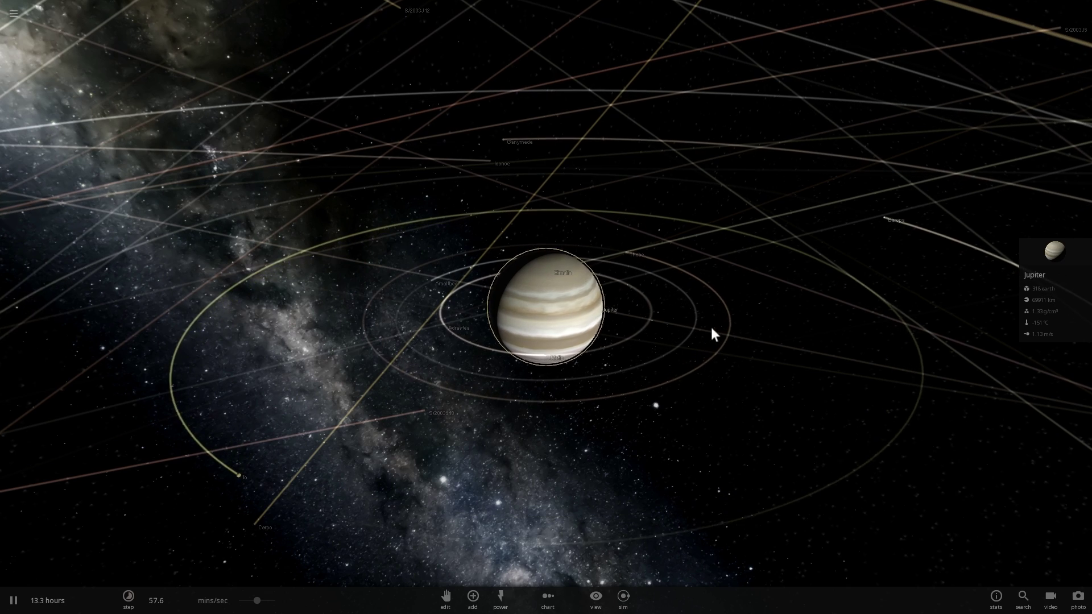
{"action": "scroll", "coordinate": [712, 329], "scroll_direction": "down", "scroll_amount": 3}
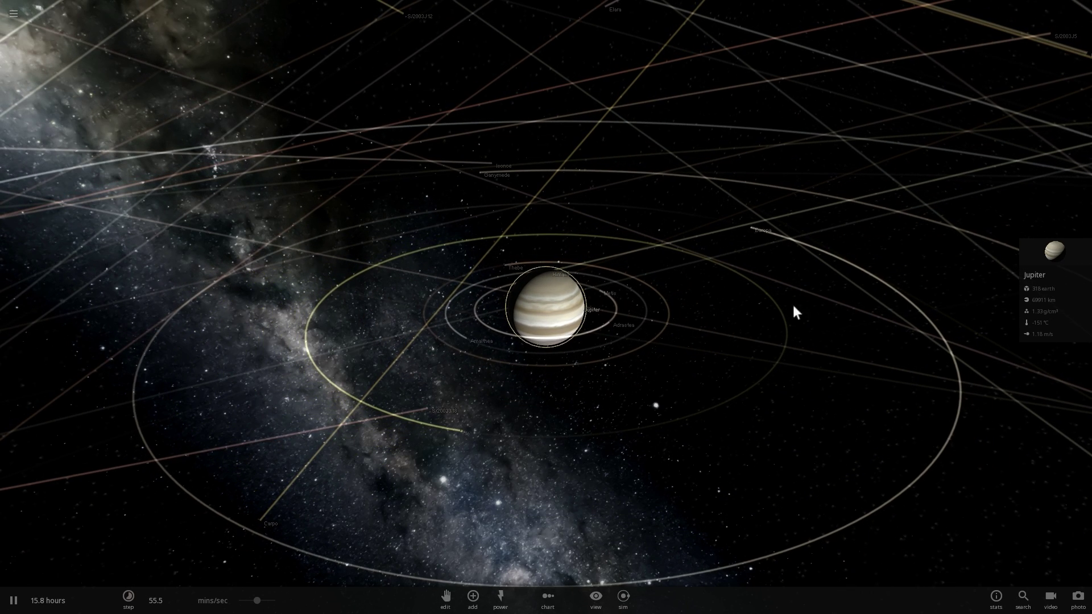
{"action": "left_click_drag", "start_coordinate": [717, 302], "coordinate": [721, 318]}
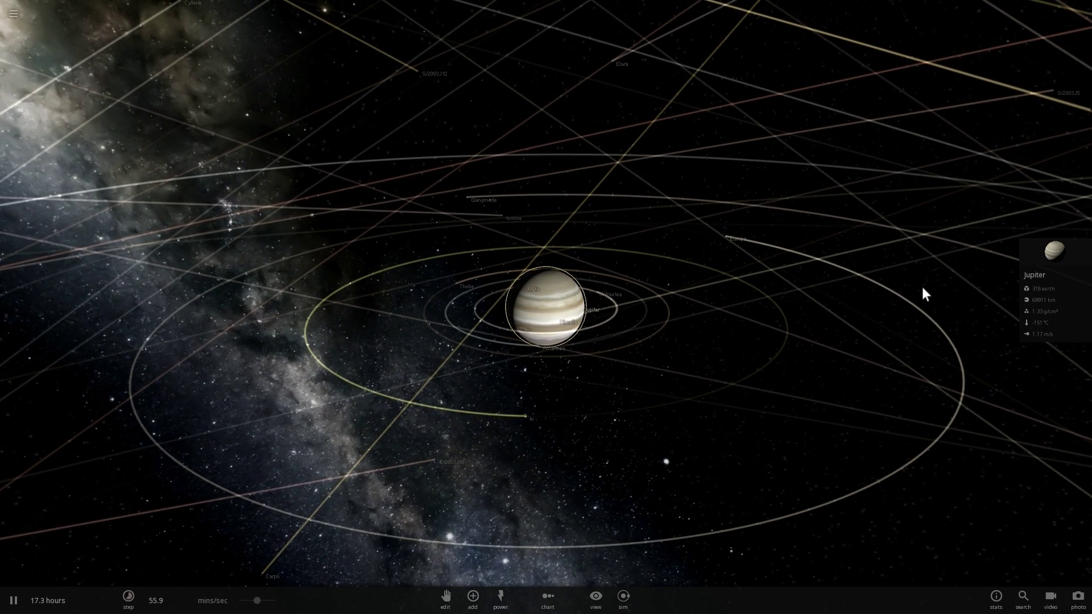
{"action": "left_click", "coordinate": [1042, 254]}
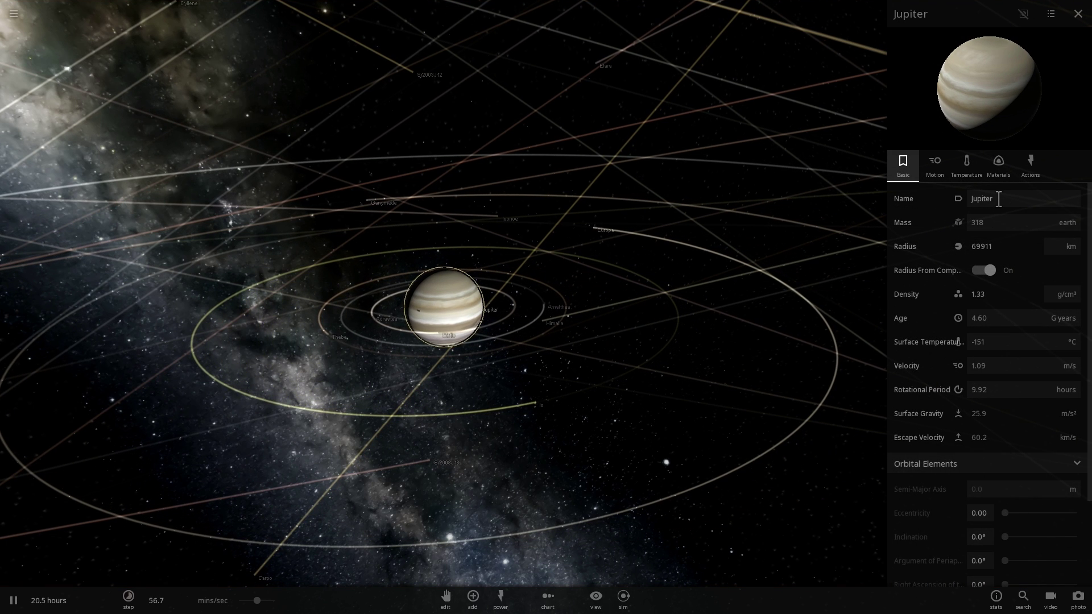
{"action": "left_click", "coordinate": [1065, 221]}
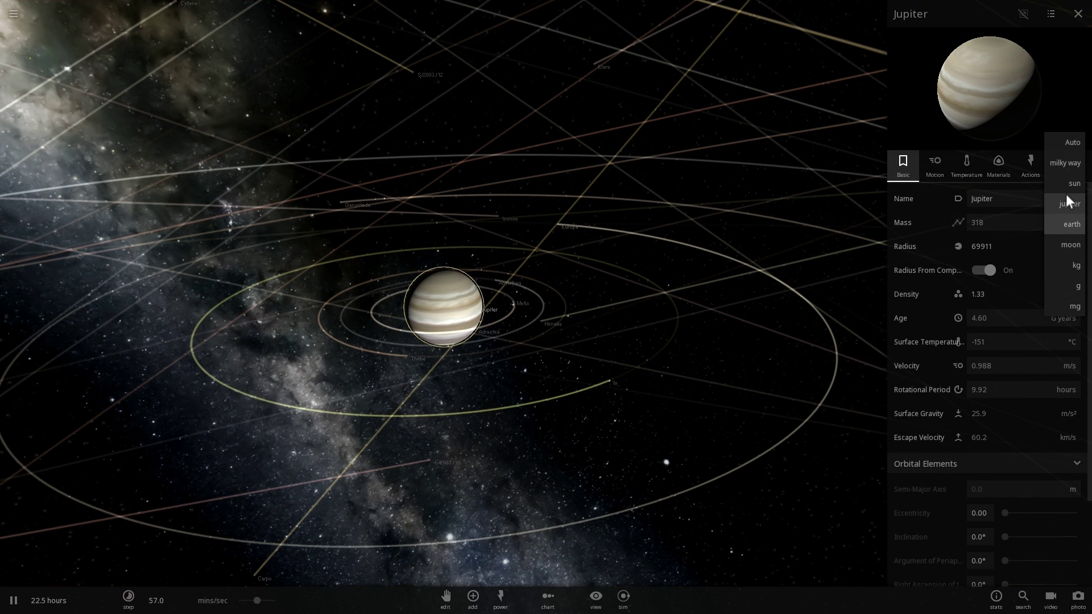
{"action": "left_click", "coordinate": [1070, 203]}
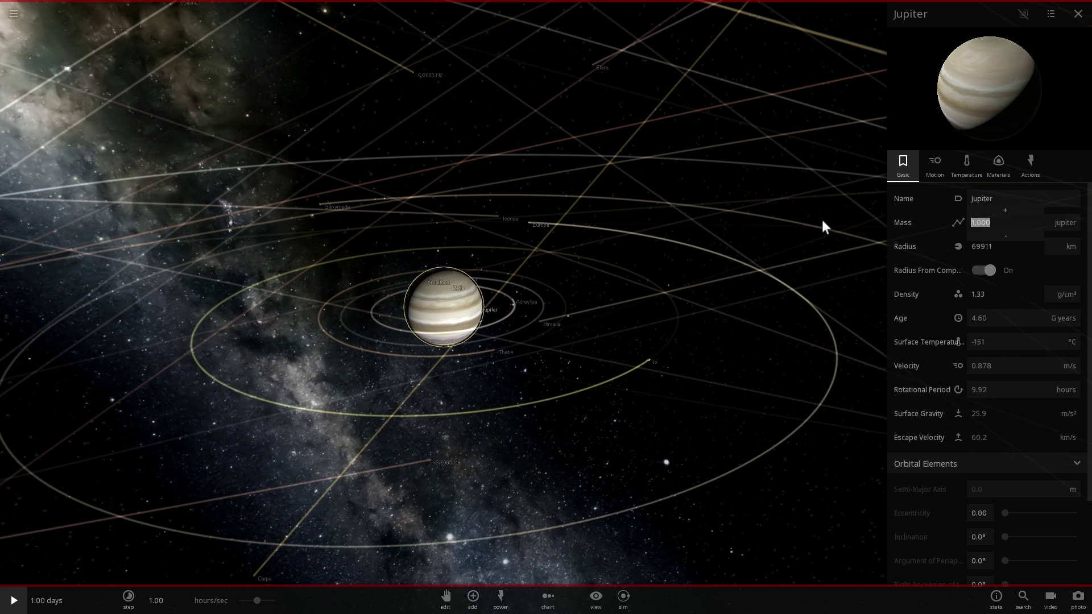
{"action": "type", "text": "80"}
{"action": "key", "text": "Return"}
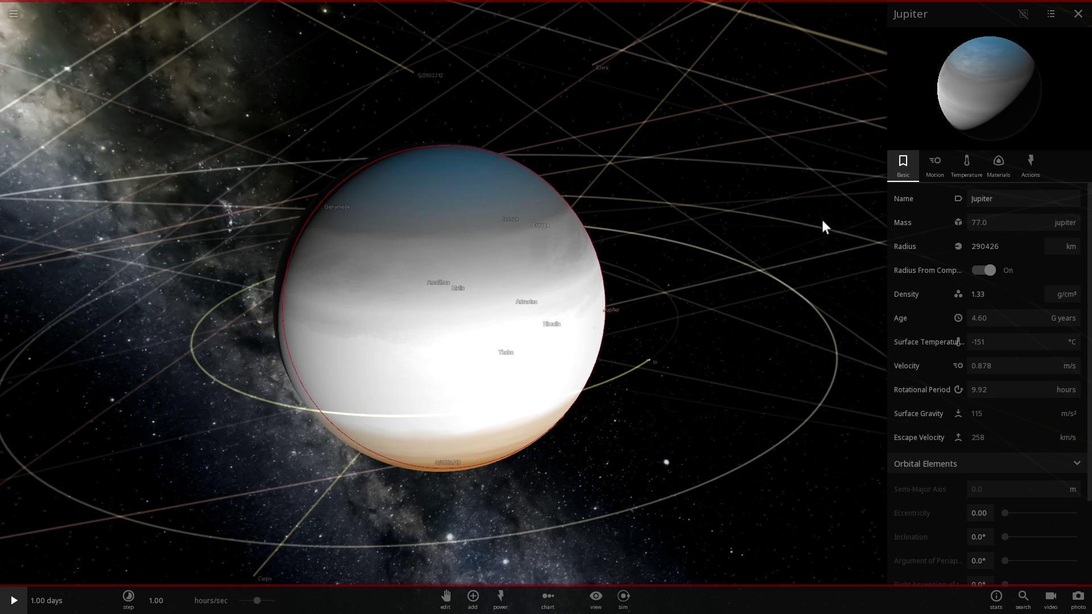
Pause the simulation and inspect Io's motion and tidal properties around the more massive Jupiter.
{"action": "scroll", "coordinate": [609, 351], "scroll_direction": "down", "scroll_amount": 2}
{"action": "left_click_drag", "start_coordinate": [606, 377], "coordinate": [613, 384]}
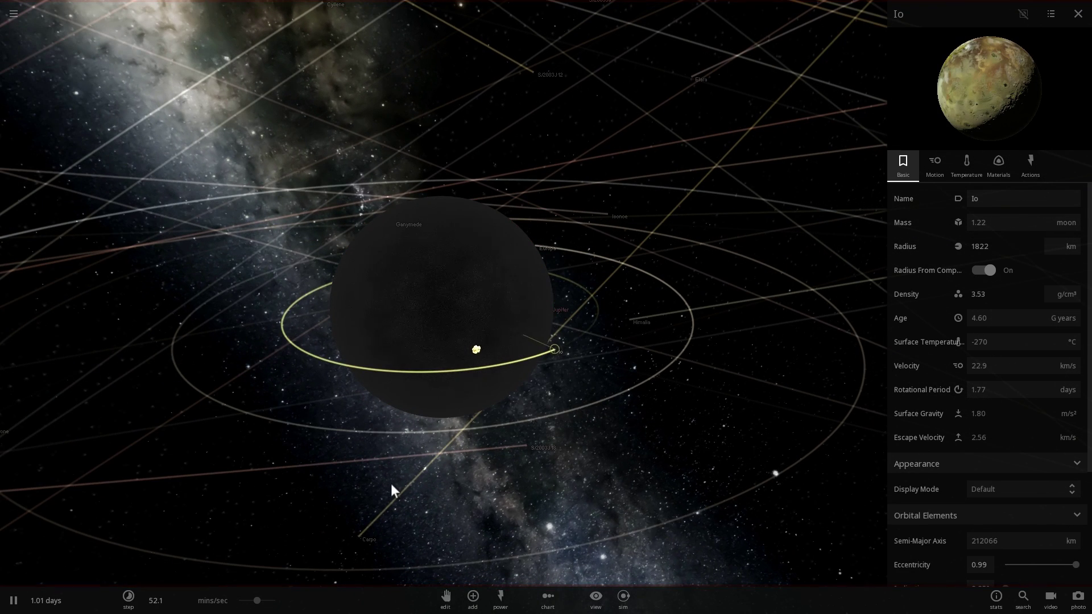
{"action": "key", "text": "space"}
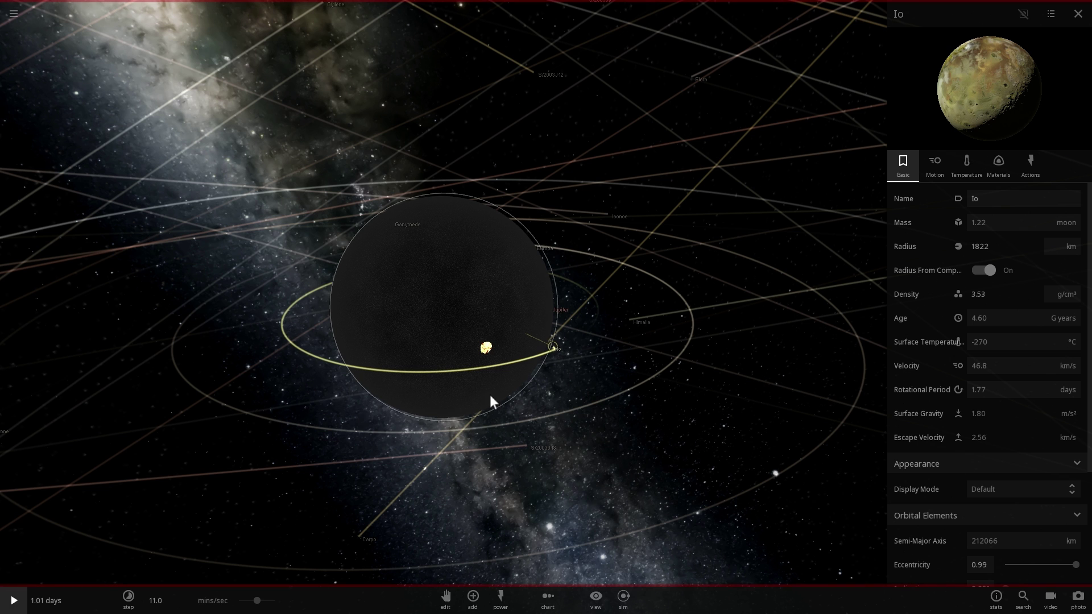
{"action": "left_click_drag", "start_coordinate": [480, 315], "coordinate": [506, 309]}
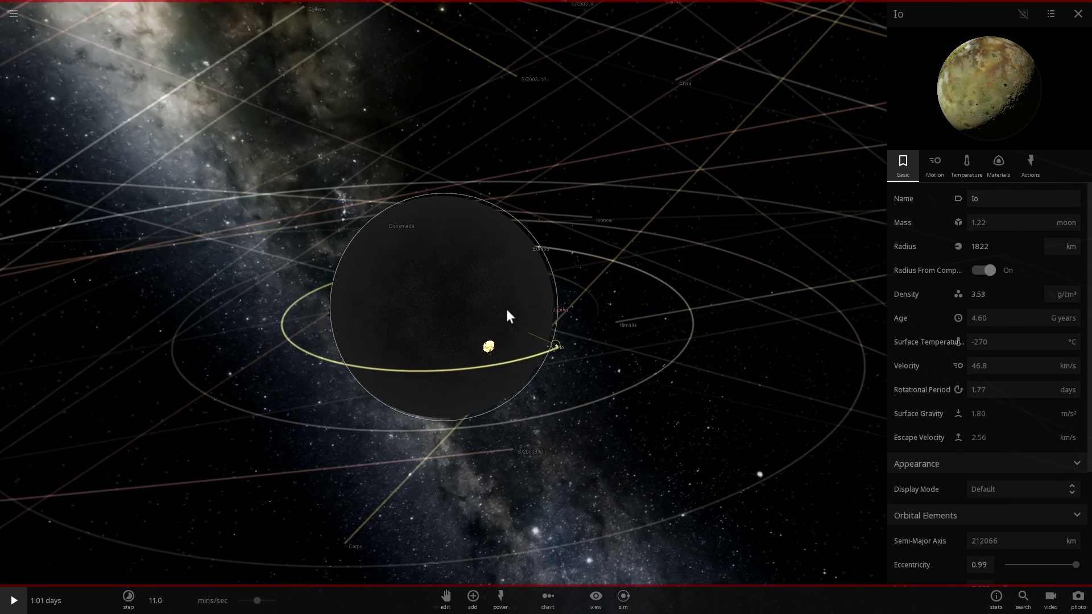
{"action": "left_click", "coordinate": [936, 173]}
{"action": "scroll", "coordinate": [978, 322], "scroll_direction": "down", "scroll_amount": 5}
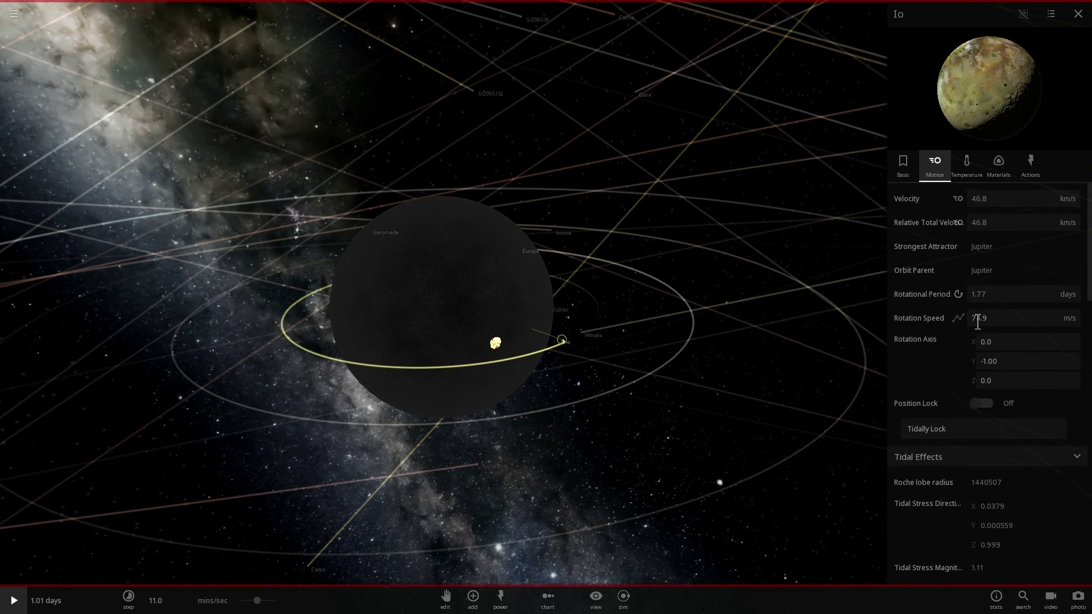
{"action": "scroll", "coordinate": [978, 329], "scroll_direction": "down", "scroll_amount": 3}
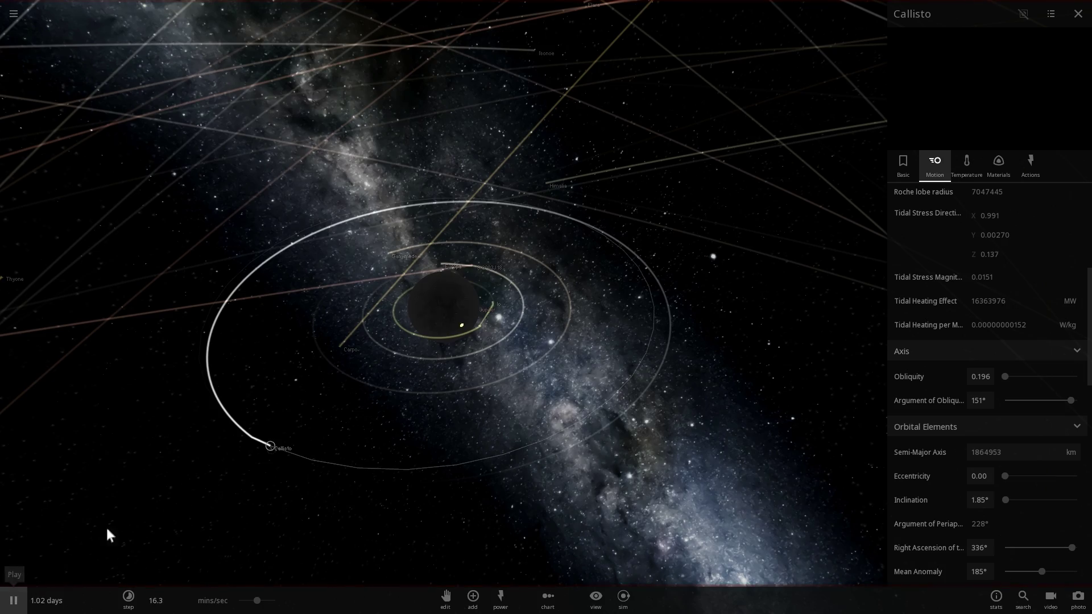
Select Io while the simulation runs and compare its tidal effects, velocity and rotational period with its new orbit.
{"action": "scroll", "coordinate": [488, 361], "scroll_direction": "up", "scroll_amount": 3}
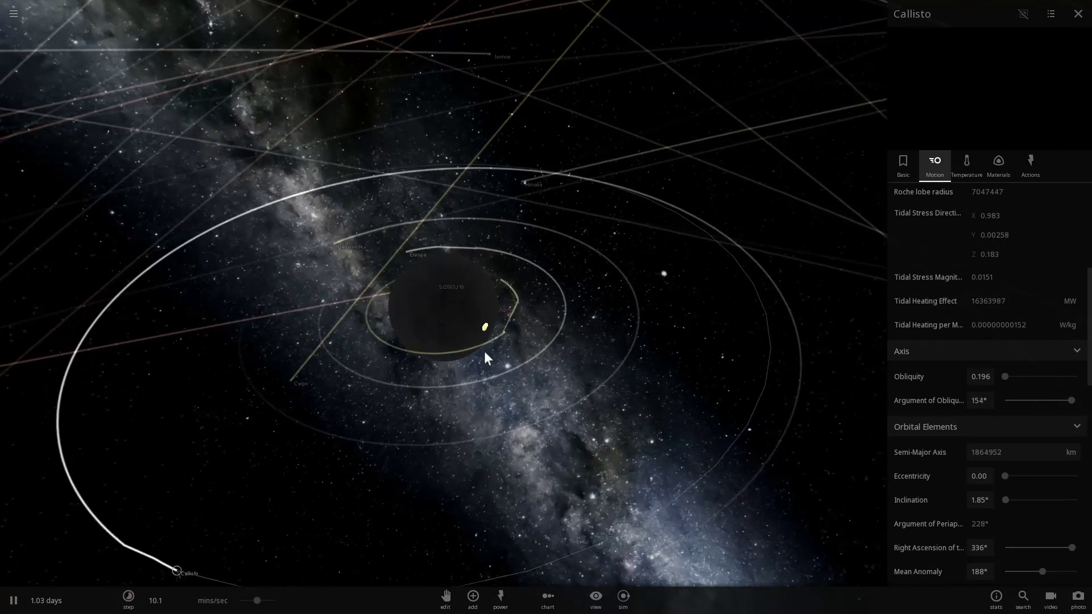
{"action": "left_click_drag", "start_coordinate": [503, 312], "coordinate": [377, 299]}
{"action": "left_click", "coordinate": [377, 299]}
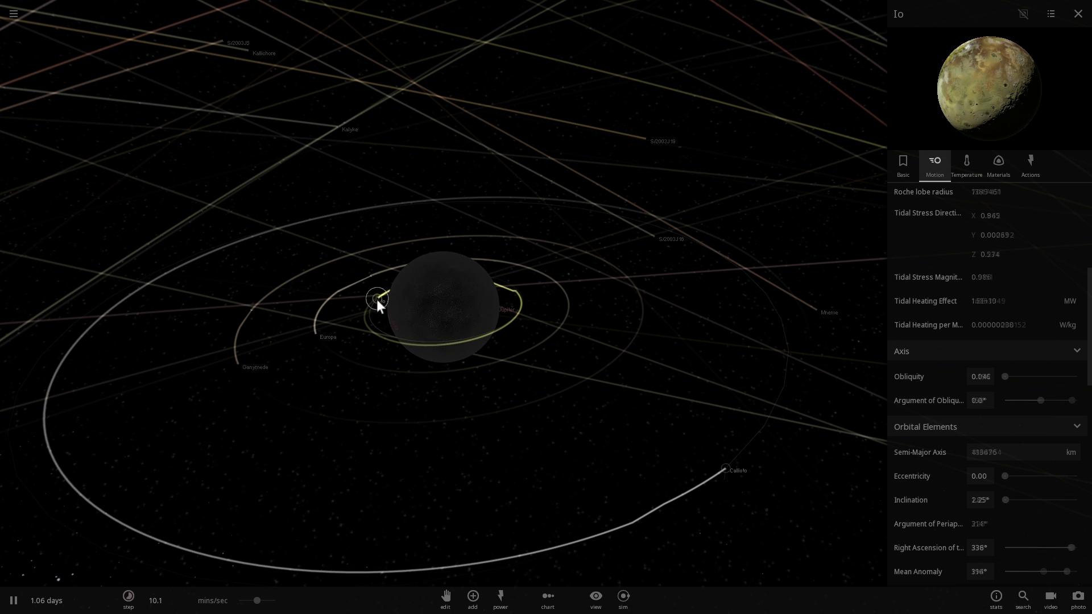
{"action": "scroll", "coordinate": [988, 279], "scroll_direction": "up", "scroll_amount": 5}
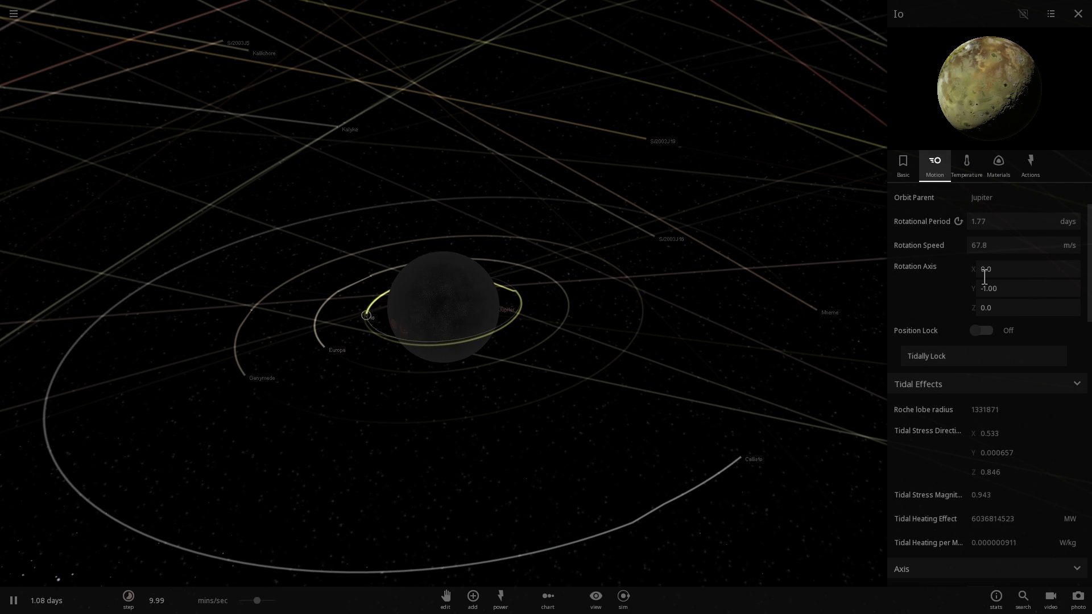
{"action": "scroll", "coordinate": [987, 283], "scroll_direction": "up", "scroll_amount": 1}
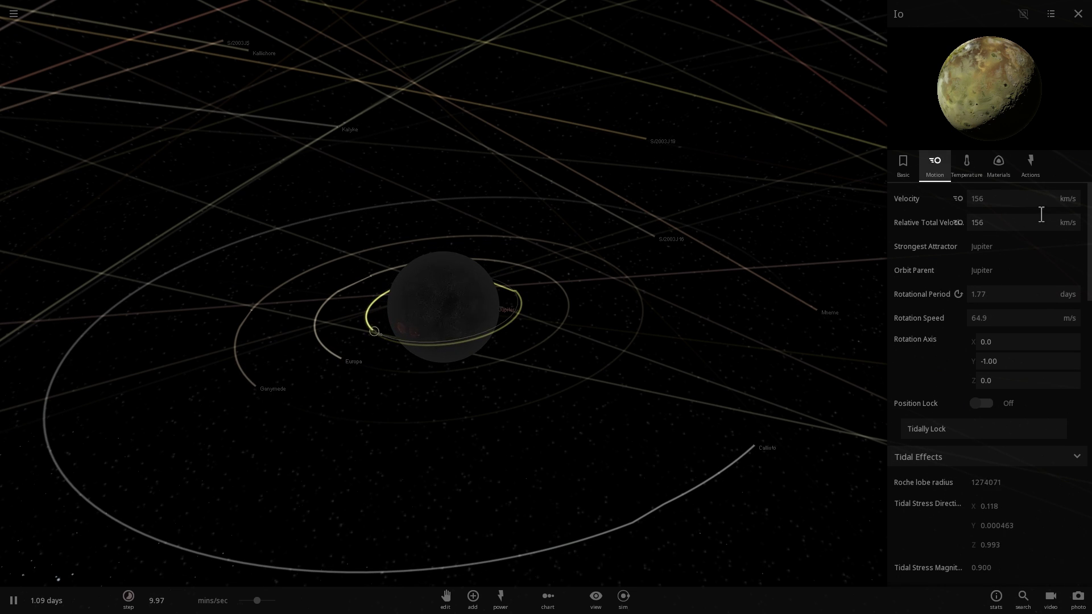
{"action": "scroll", "coordinate": [479, 343], "scroll_direction": "up", "scroll_amount": 2}
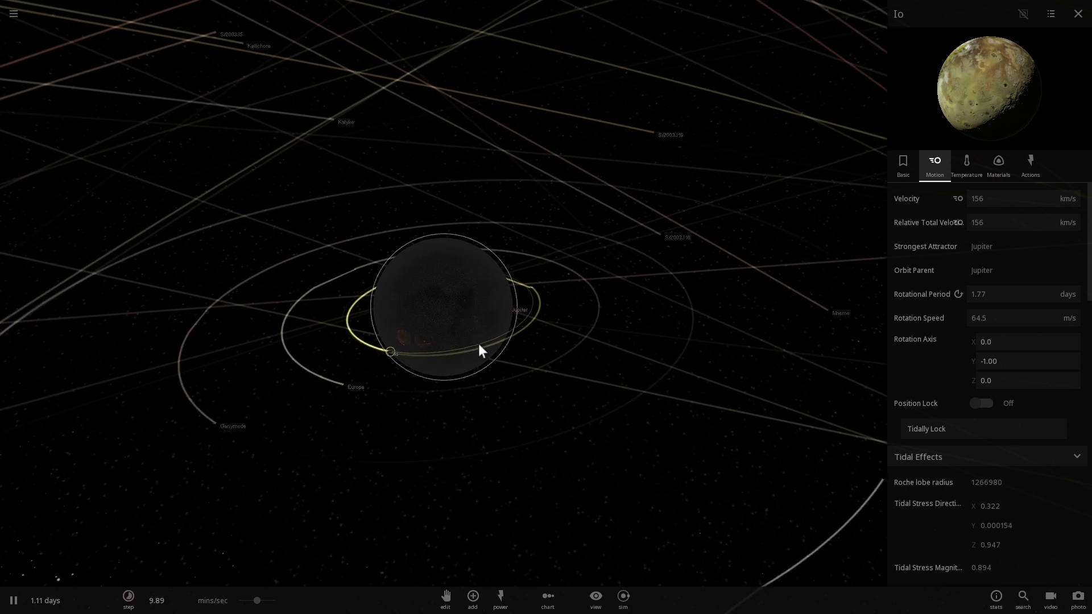
Pause the simulation, select Jupiter and set its surface temperature to 2200 K.
{"action": "scroll", "coordinate": [503, 312], "scroll_direction": "up", "scroll_amount": 3}
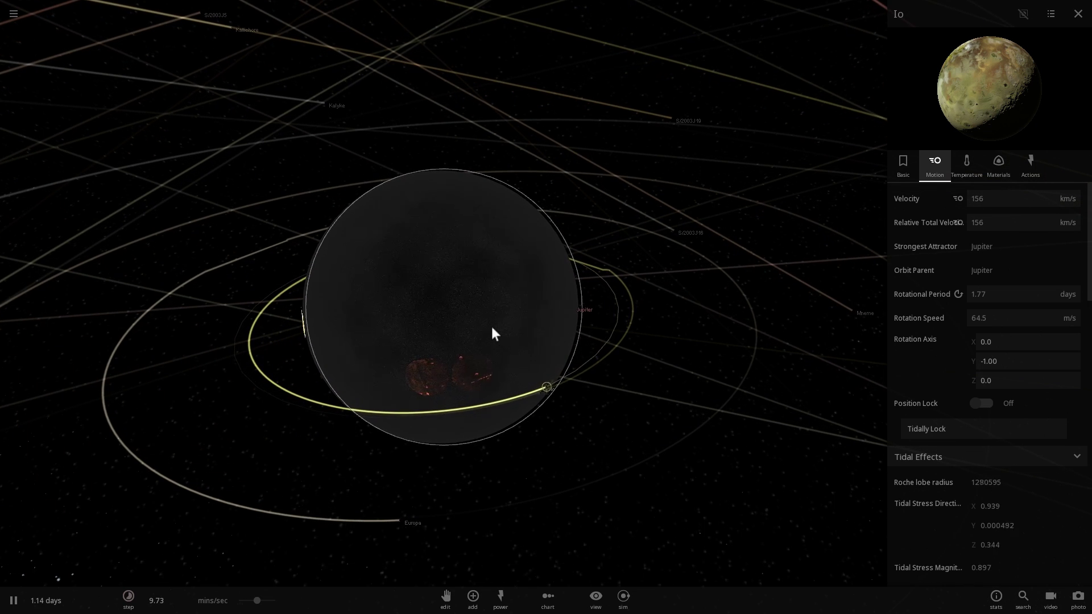
{"action": "scroll", "coordinate": [496, 299], "scroll_direction": "up", "scroll_amount": 2}
{"action": "scroll", "coordinate": [501, 303], "scroll_direction": "down", "scroll_amount": 2}
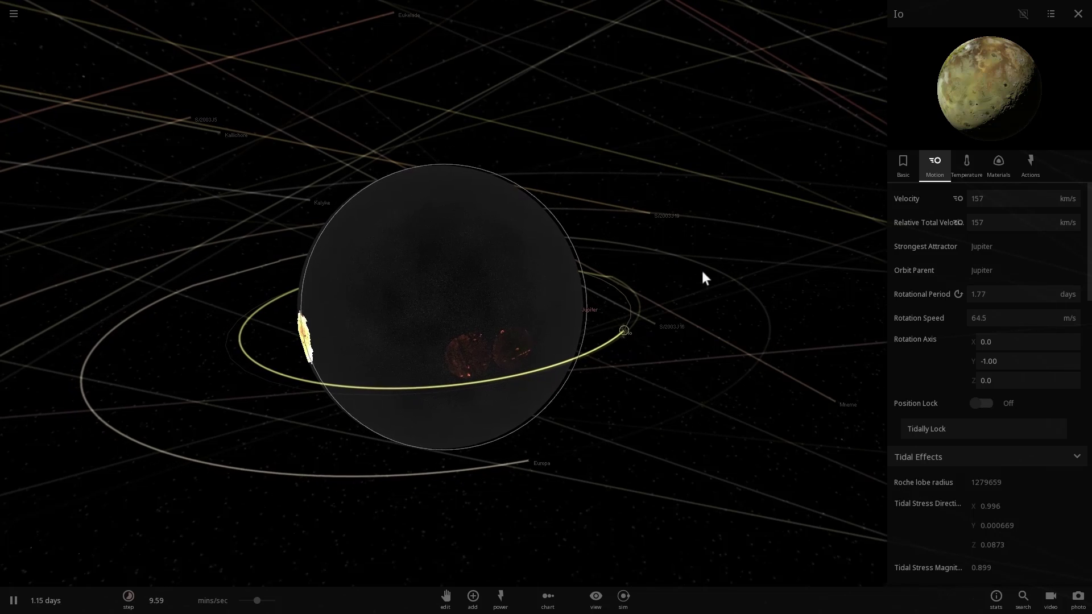
{"action": "key", "text": "space"}
{"action": "left_click", "coordinate": [492, 308]}
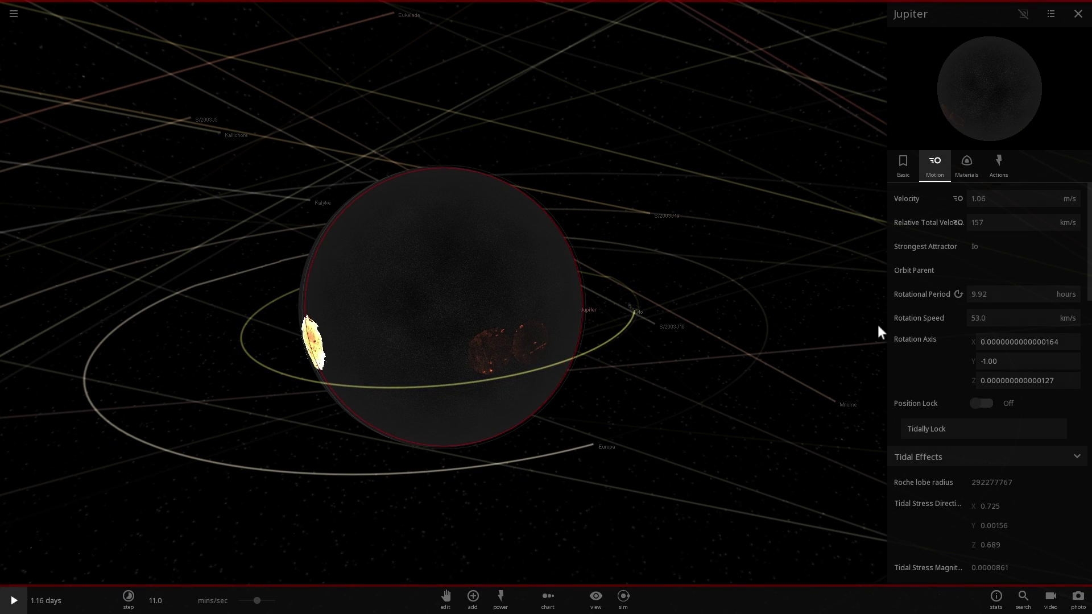
{"action": "scroll", "coordinate": [1003, 300], "scroll_direction": "down", "scroll_amount": 2}
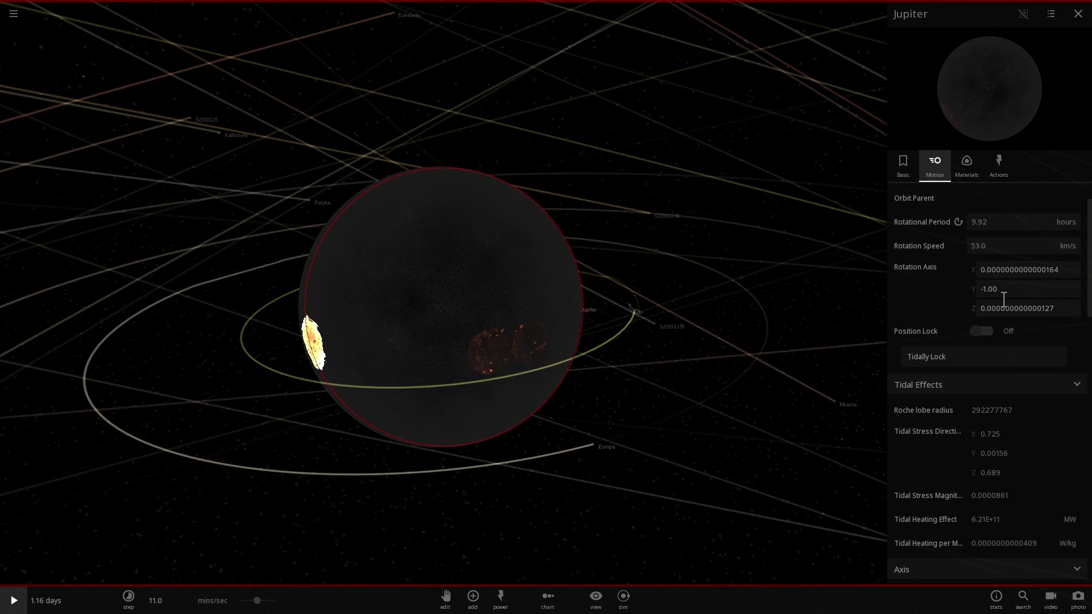
{"action": "scroll", "coordinate": [925, 203], "scroll_direction": "up", "scroll_amount": 2}
{"action": "left_click", "coordinate": [903, 166]}
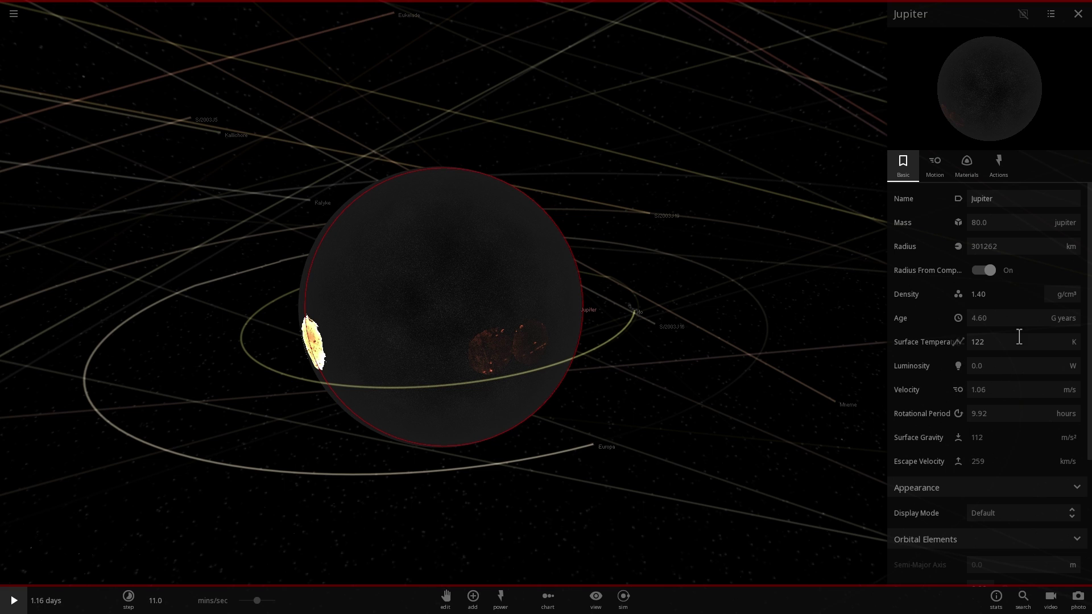
{"action": "type", "text": "2200"}
{"action": "key", "text": "Return"}
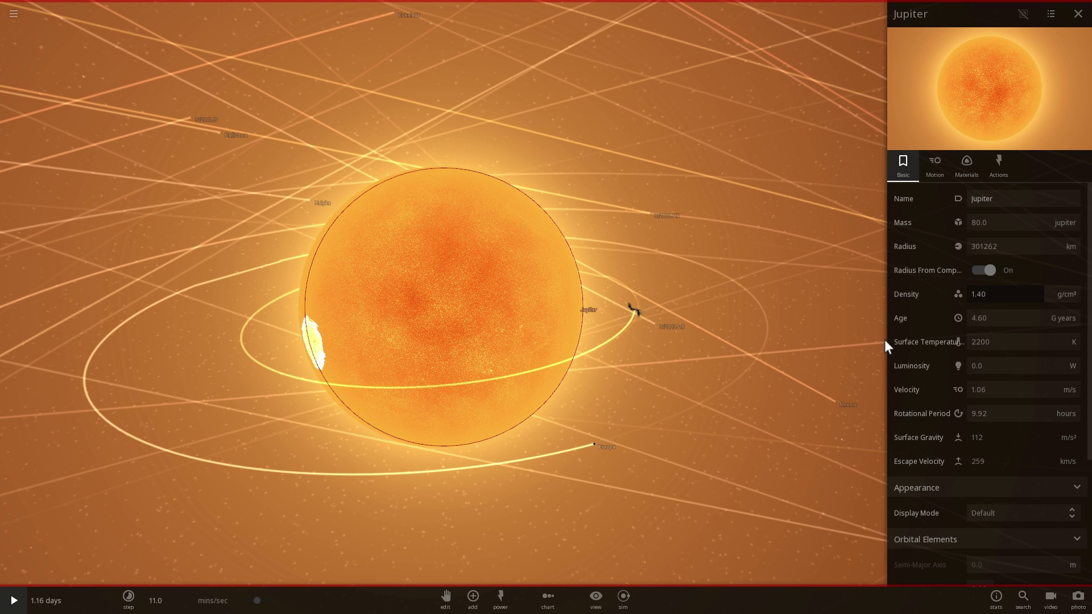
Select Io, pause the simulation again and set Io's orbital period around Jupiter to 1.50 days.
{"action": "left_click", "coordinate": [629, 328]}
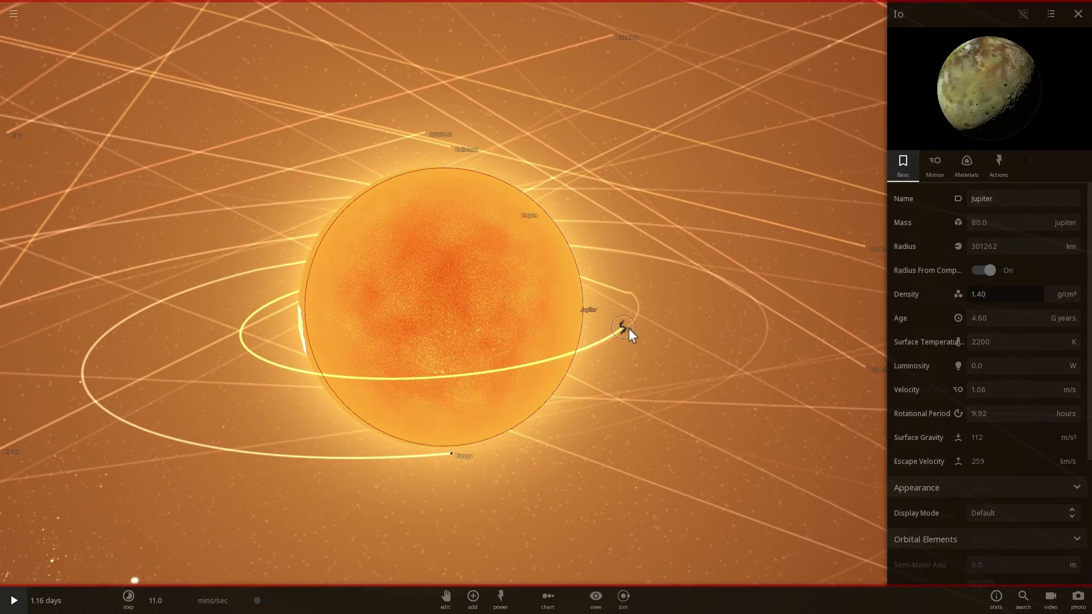
{"action": "left_click_drag", "start_coordinate": [646, 347], "coordinate": [616, 356]}
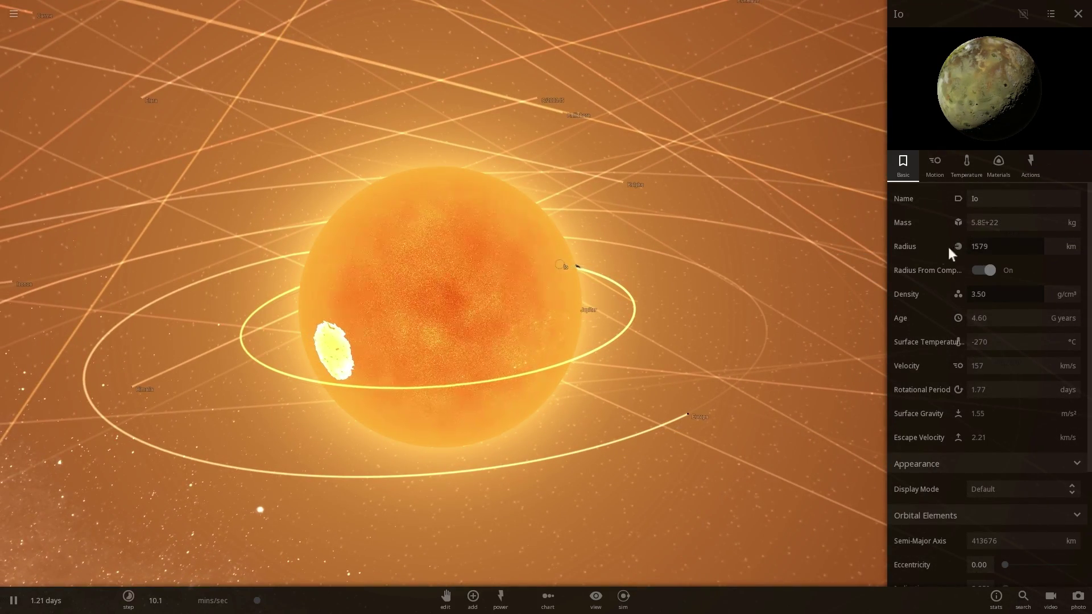
{"action": "left_click_drag", "start_coordinate": [674, 285], "coordinate": [820, 281]}
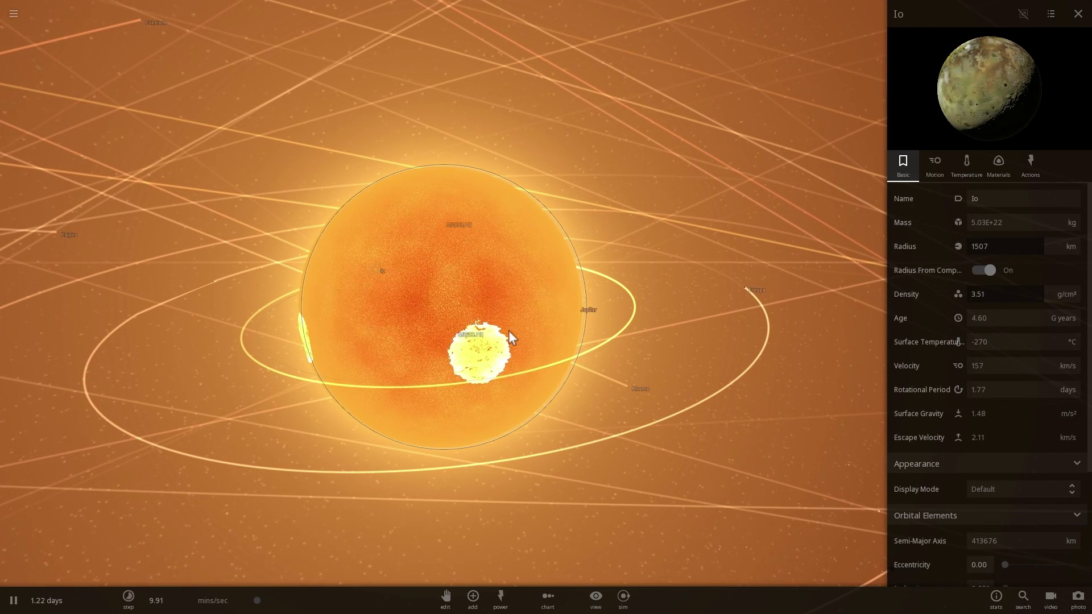
{"action": "key", "text": "space"}
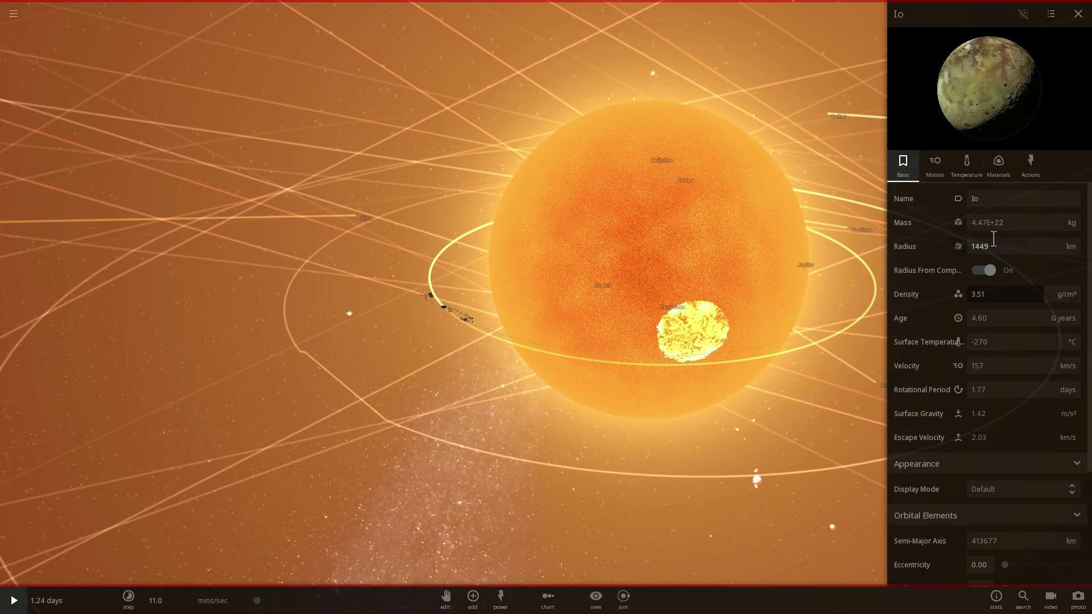
{"action": "scroll", "coordinate": [1006, 295], "scroll_direction": "down", "scroll_amount": 3}
{"action": "left_click", "coordinate": [933, 170]}
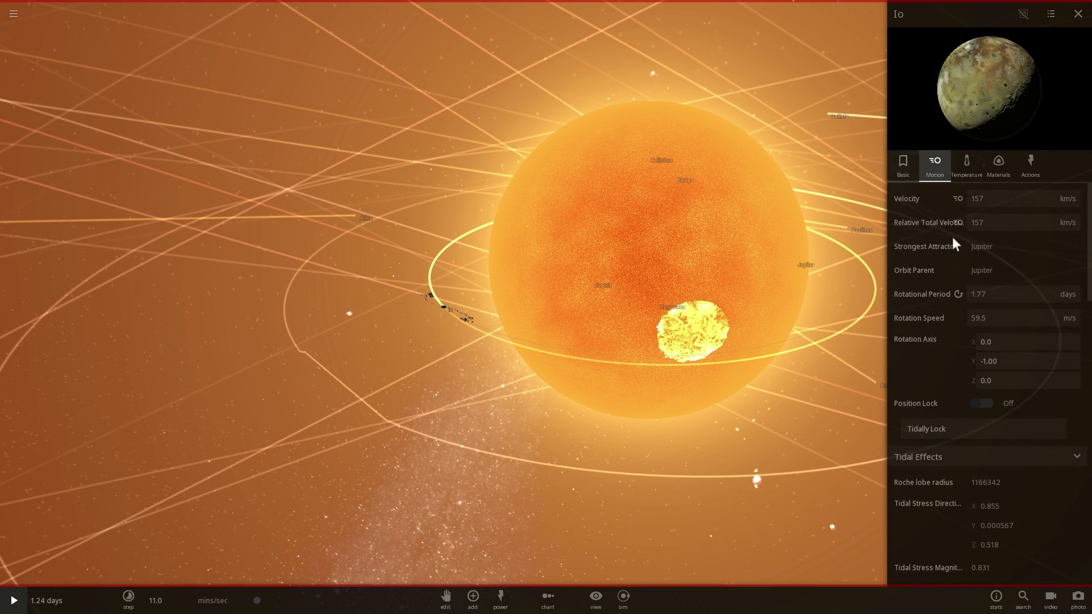
{"action": "scroll", "coordinate": [952, 237], "scroll_direction": "down", "scroll_amount": 3}
{"action": "scroll", "coordinate": [536, 339], "scroll_direction": "down", "scroll_amount": 5}
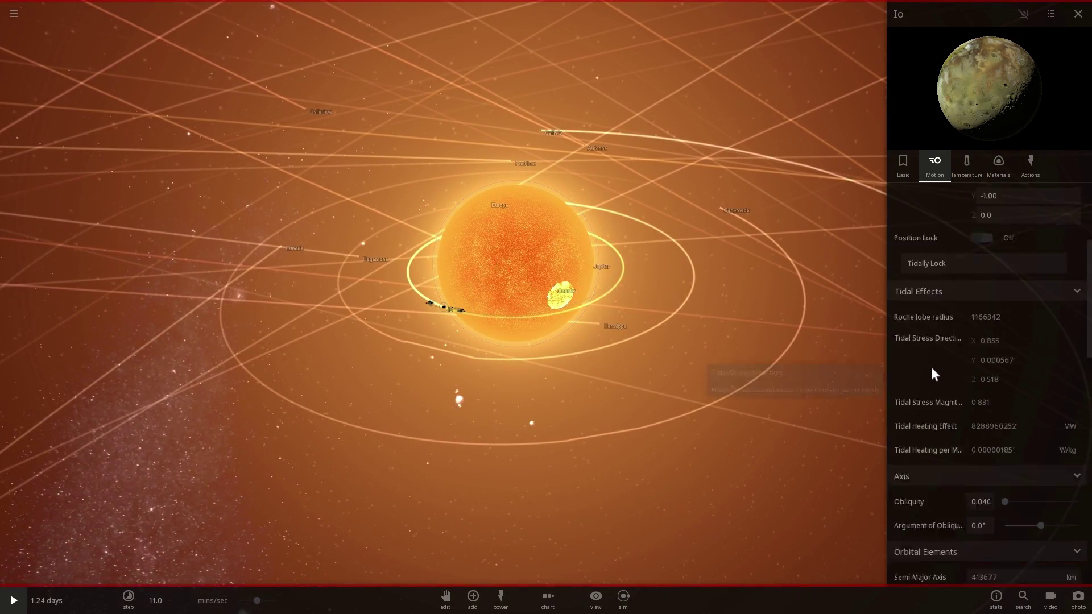
{"action": "scroll", "coordinate": [967, 358], "scroll_direction": "down", "scroll_amount": 3}
{"action": "scroll", "coordinate": [994, 372], "scroll_direction": "down", "scroll_amount": 5}
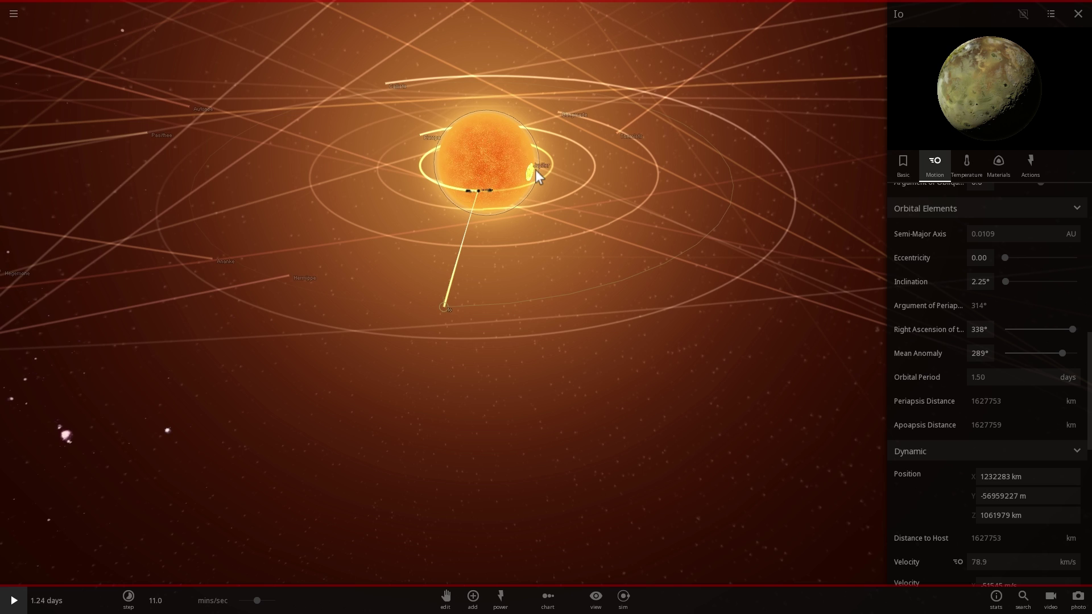
Move Europa and Ganymede onto wider orbits, set Callisto's orbital period to 8 days and resume the simulation.
{"action": "left_click", "coordinate": [380, 84]}
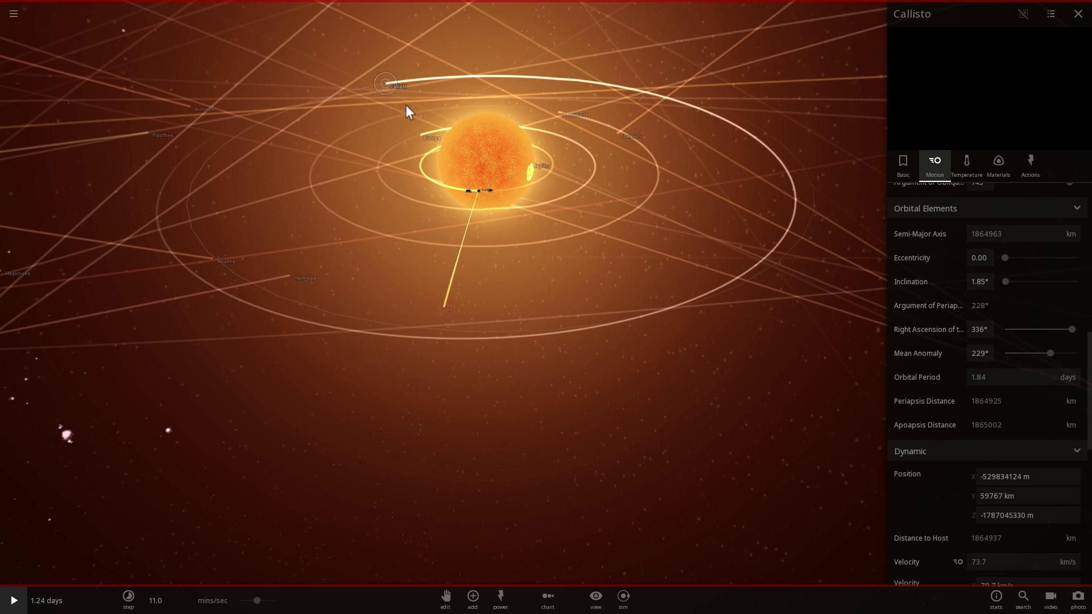
{"action": "left_click", "coordinate": [422, 135]}
{"action": "scroll", "coordinate": [978, 370], "scroll_direction": "down", "scroll_amount": 5}
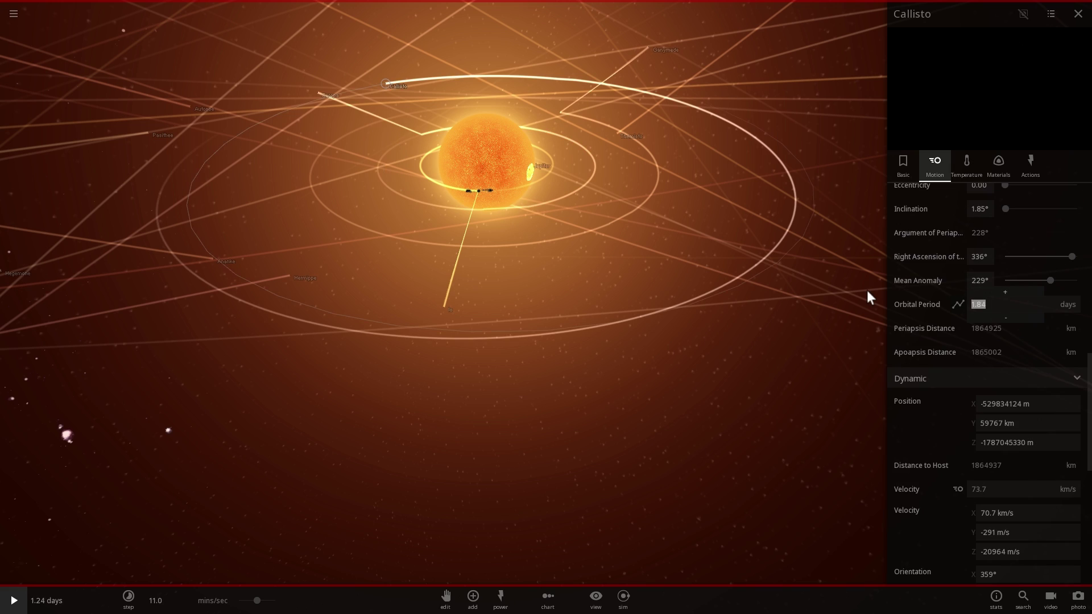
{"action": "type", "text": "8"}
{"action": "key", "text": "Return"}
{"action": "key", "text": "space"}
Select Io, change its mass unit to Earth masses and set its mass to 0.5.
{"action": "scroll", "coordinate": [606, 278], "scroll_direction": "down", "scroll_amount": 1}
{"action": "left_click_drag", "start_coordinate": [606, 278], "coordinate": [624, 284]}
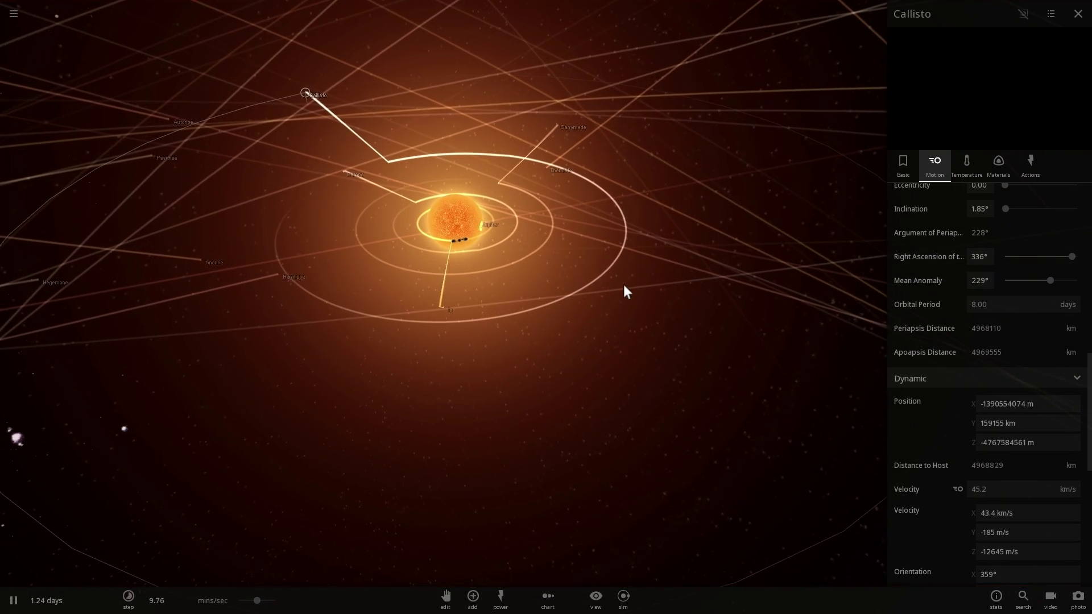
{"action": "scroll", "coordinate": [616, 292], "scroll_direction": "down", "scroll_amount": 3}
{"action": "left_click", "coordinate": [444, 300]}
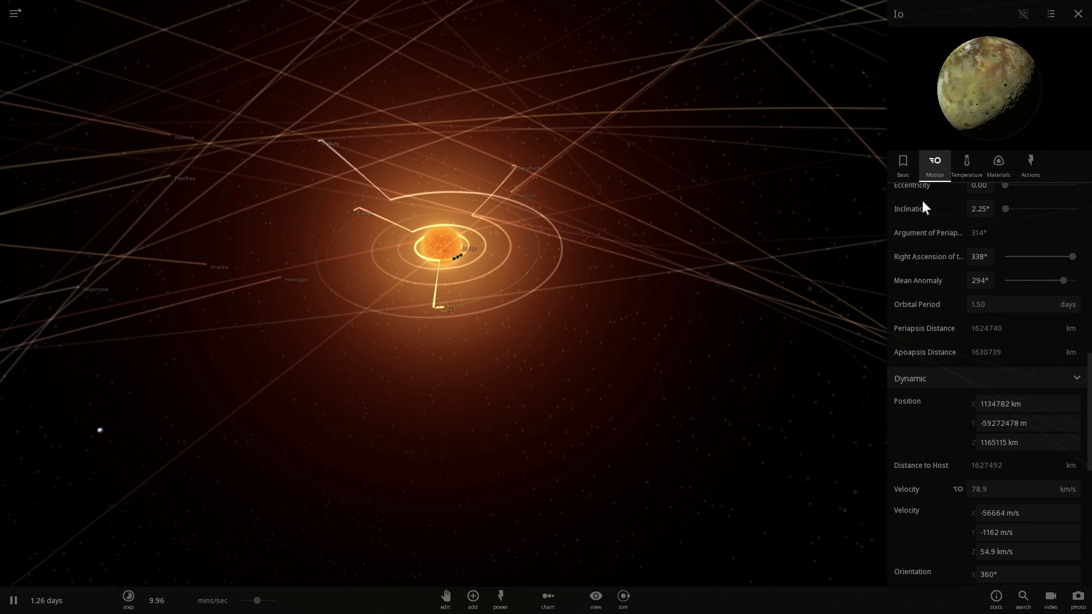
{"action": "scroll", "coordinate": [944, 216], "scroll_direction": "up", "scroll_amount": 5}
{"action": "scroll", "coordinate": [939, 222], "scroll_direction": "up", "scroll_amount": 5}
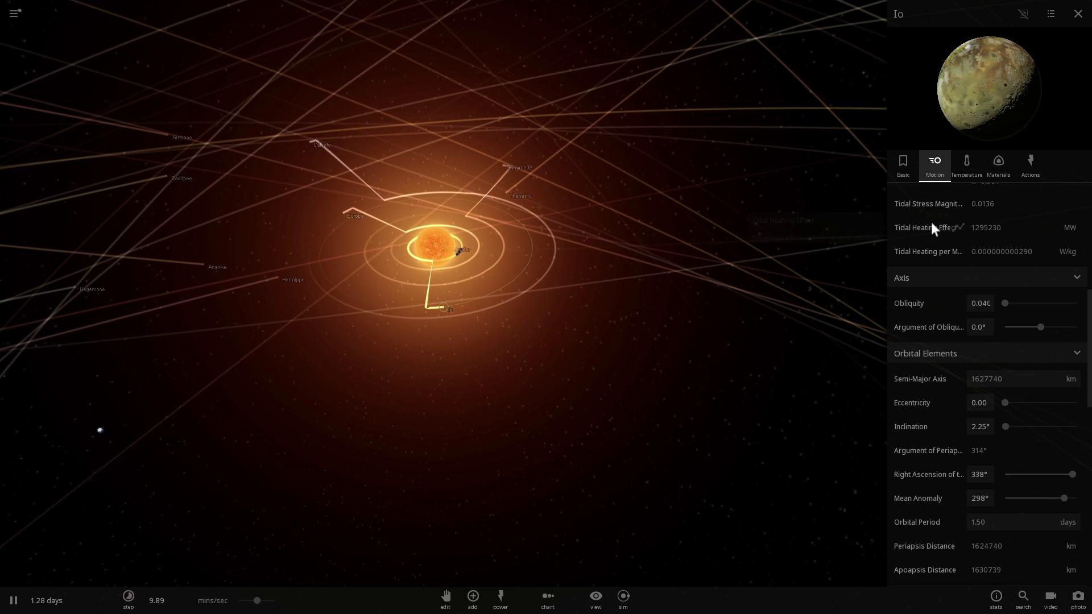
{"action": "left_click", "coordinate": [905, 174]}
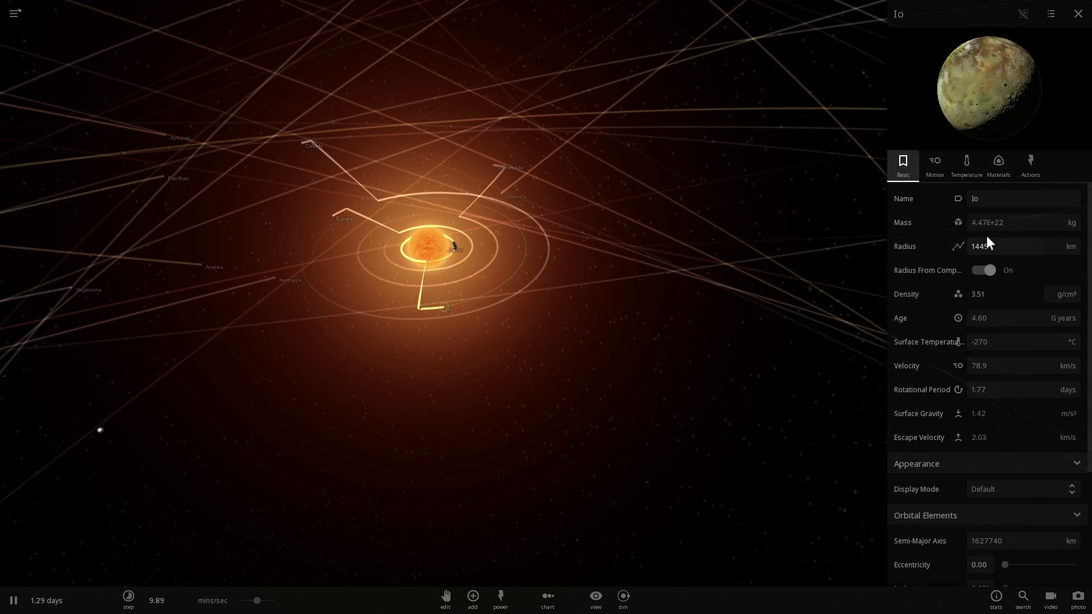
{"action": "left_click", "coordinate": [1066, 223]}
{"action": "left_click", "coordinate": [1069, 184]}
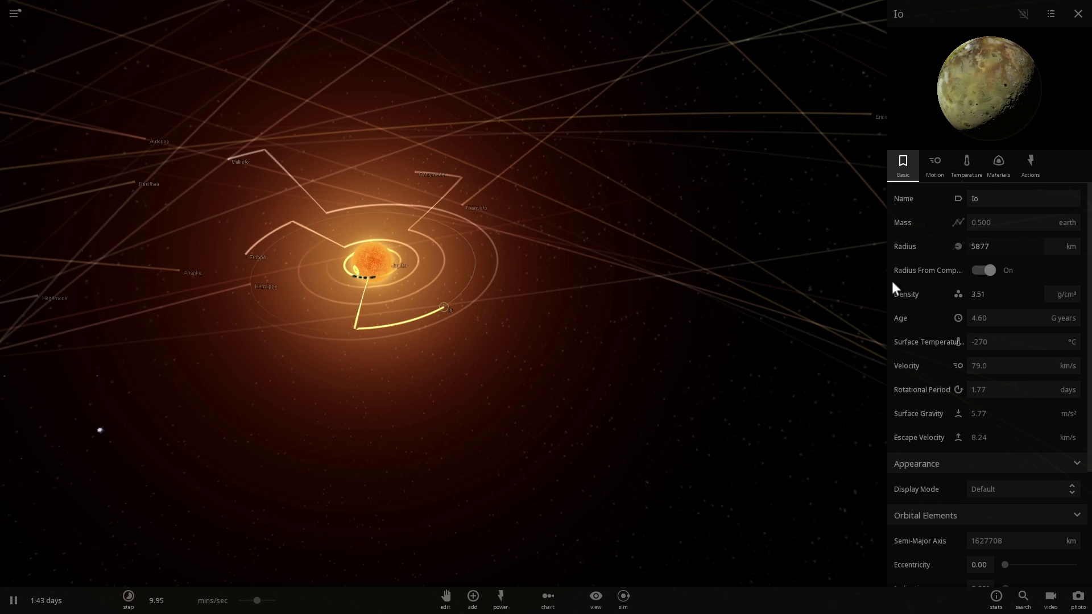
Select Europa and set its mass to 0.6 Earth masses.
{"action": "left_click", "coordinate": [238, 259]}
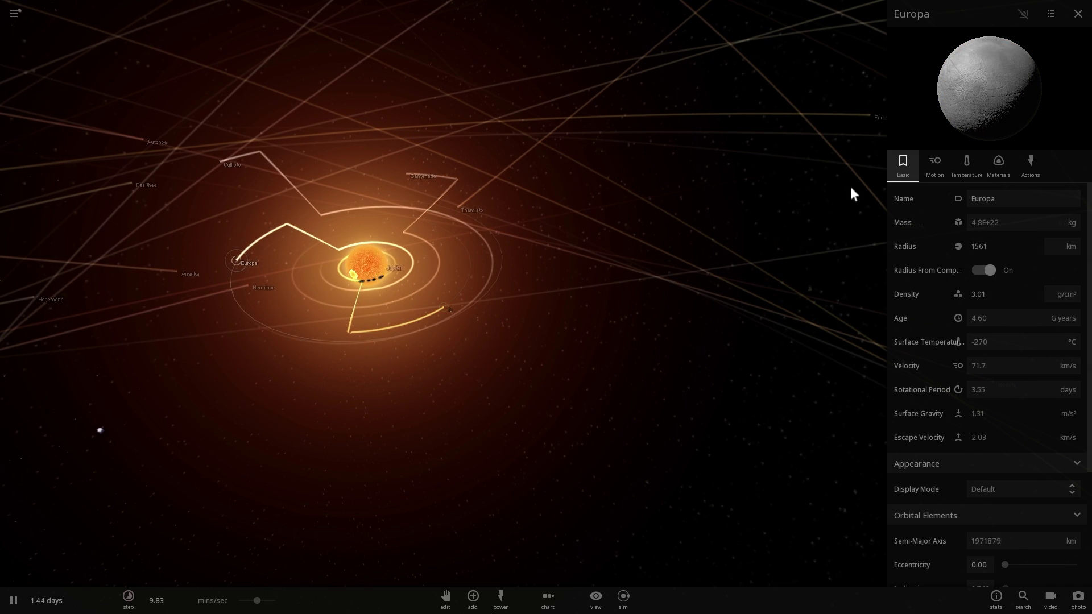
{"action": "left_click", "coordinate": [1069, 184]}
{"action": "left_click", "coordinate": [1023, 219]}
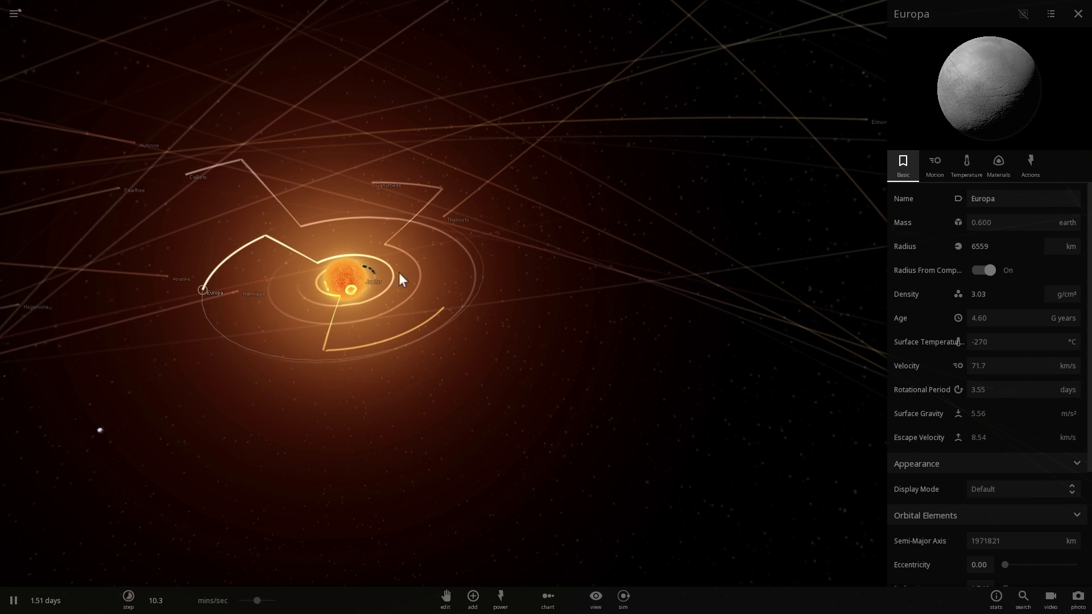
Set Callisto's mass to 120 Moon masses and Ganymede's mass to 160 Moon masses.
{"action": "left_click", "coordinate": [443, 305]}
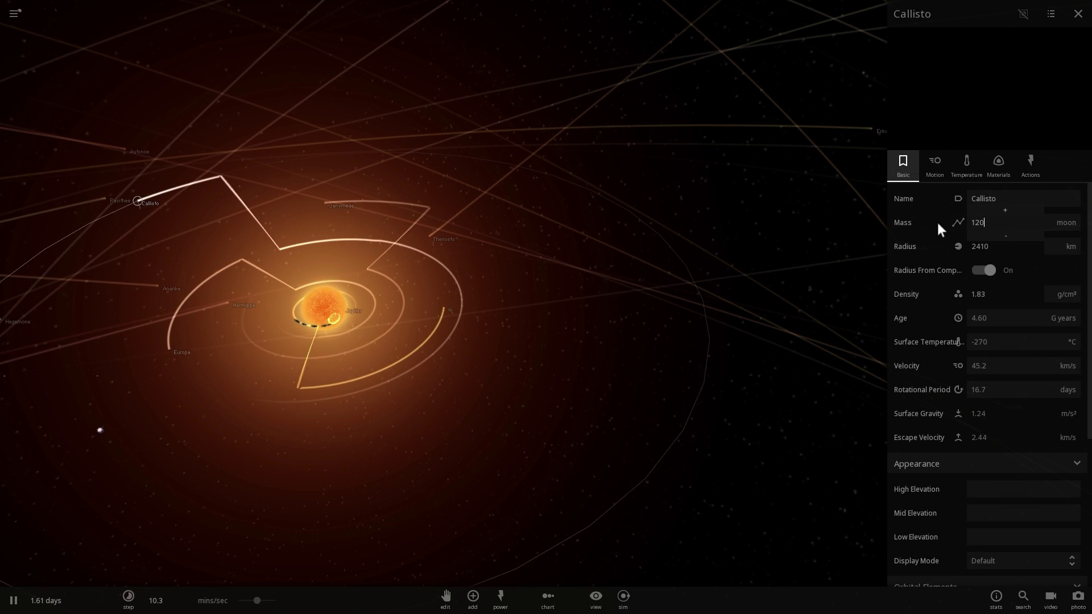
{"action": "key", "text": "Return"}
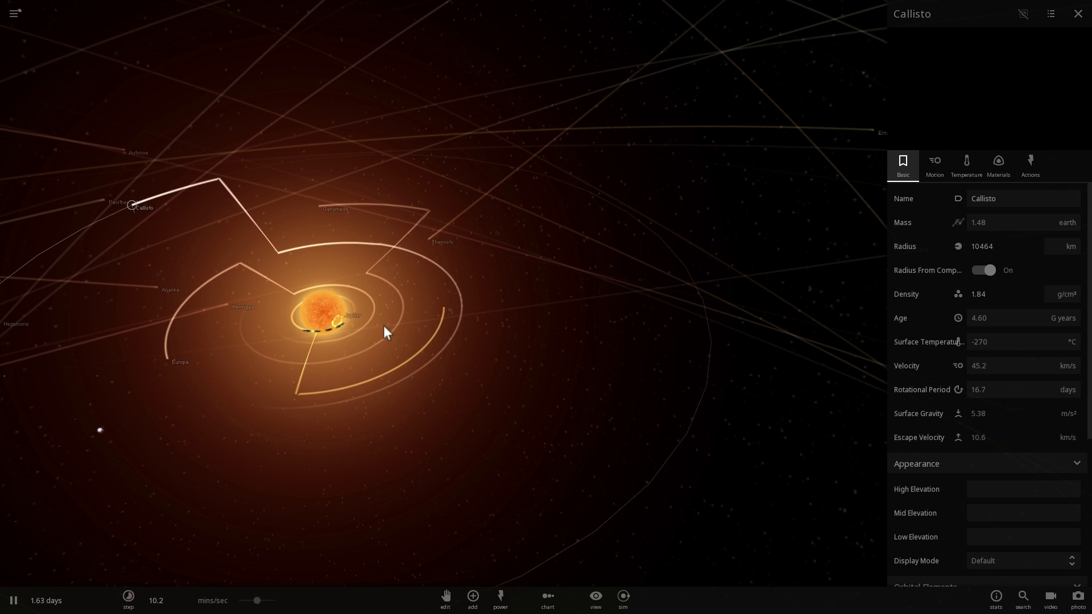
{"action": "scroll", "coordinate": [383, 325], "scroll_direction": "down", "scroll_amount": 2}
{"action": "left_click", "coordinate": [353, 241]}
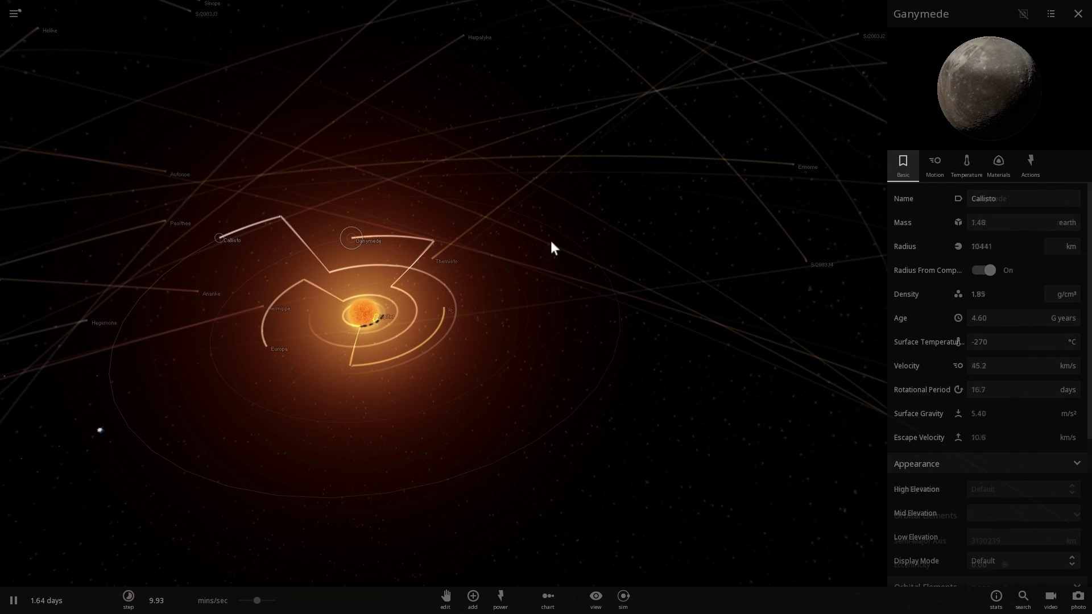
{"action": "type", "text": "1"}
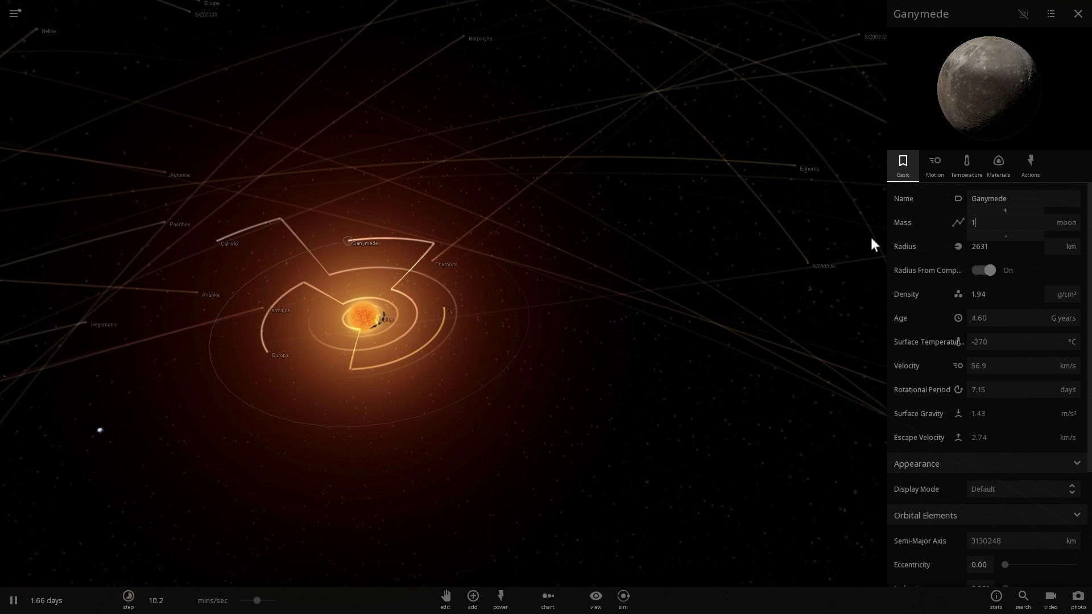
{"action": "type", "text": "60"}
{"action": "key", "text": "Return"}
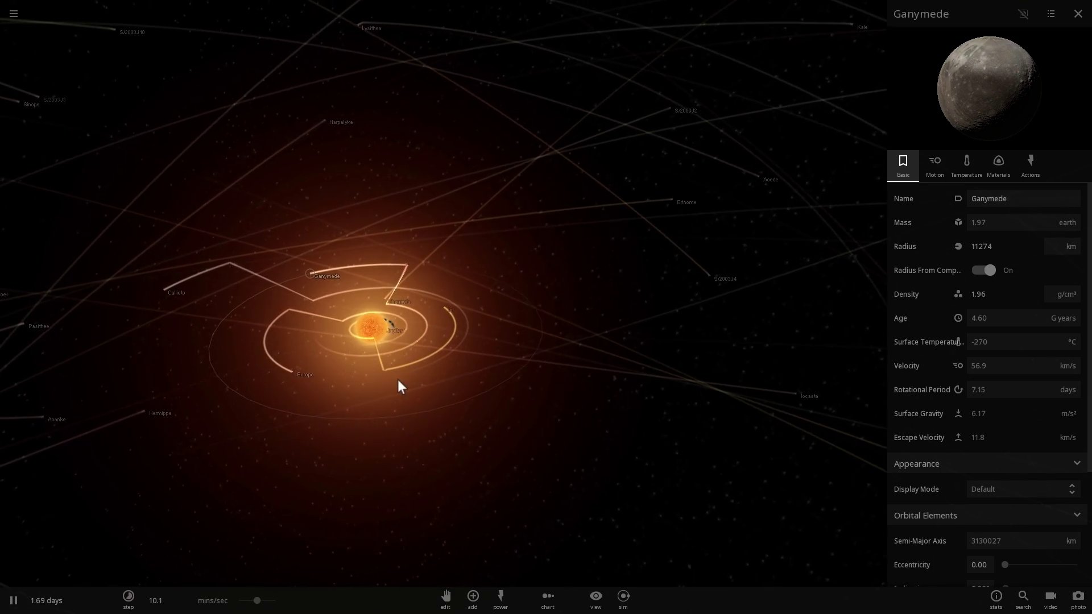
Select Europa and raise the simulation speed to about 40 minutes per second.
{"action": "scroll", "coordinate": [397, 380], "scroll_direction": "up", "scroll_amount": 3}
{"action": "double_click", "coordinate": [191, 418]}
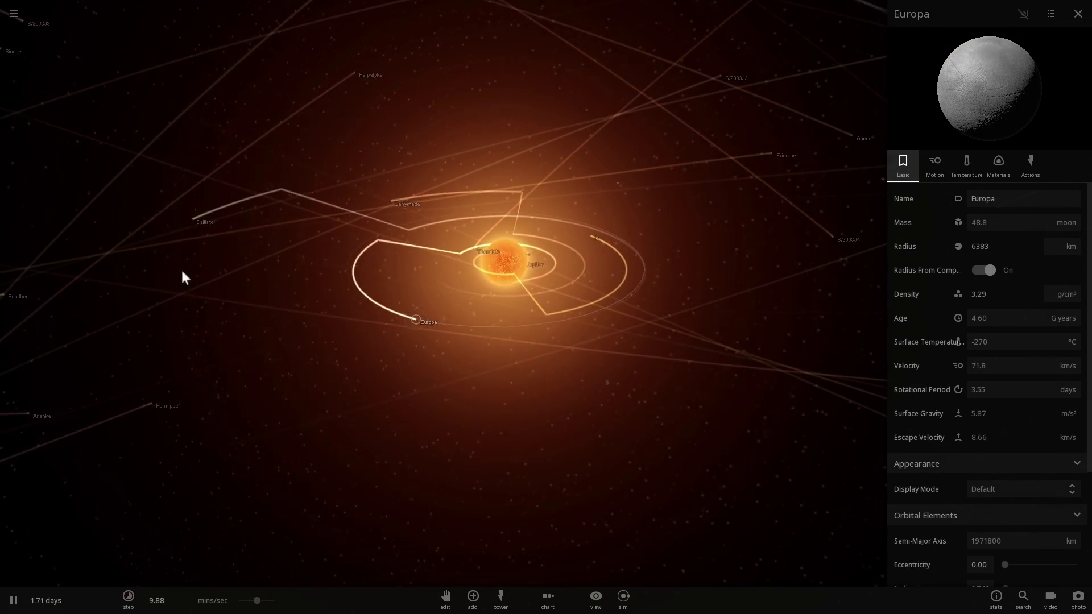
{"action": "scroll", "coordinate": [459, 361], "scroll_direction": "up", "scroll_amount": 2}
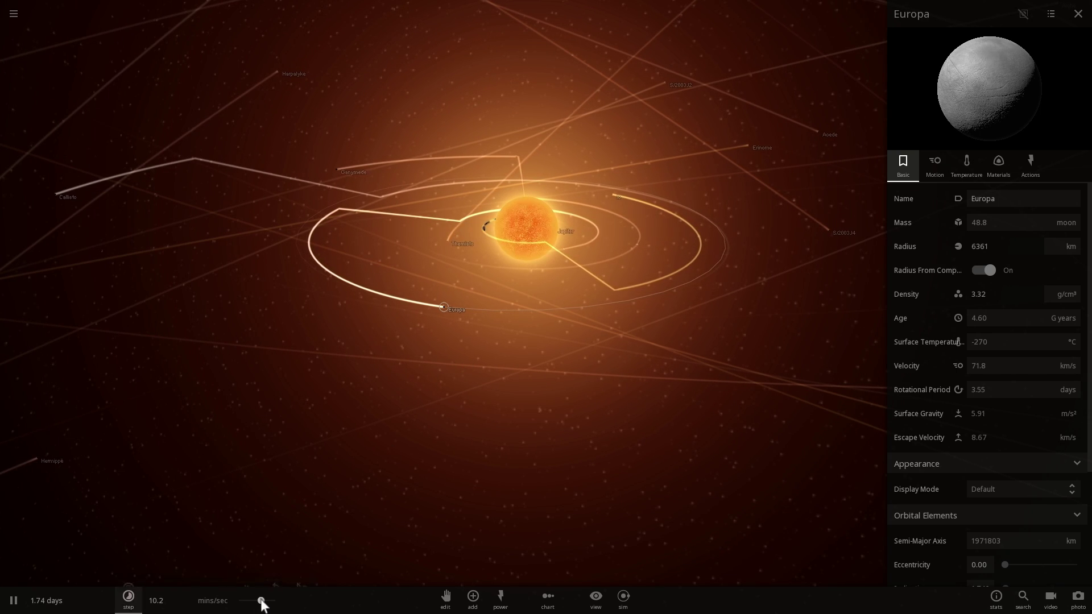
{"action": "left_click_drag", "start_coordinate": [261, 601], "coordinate": [274, 600]}
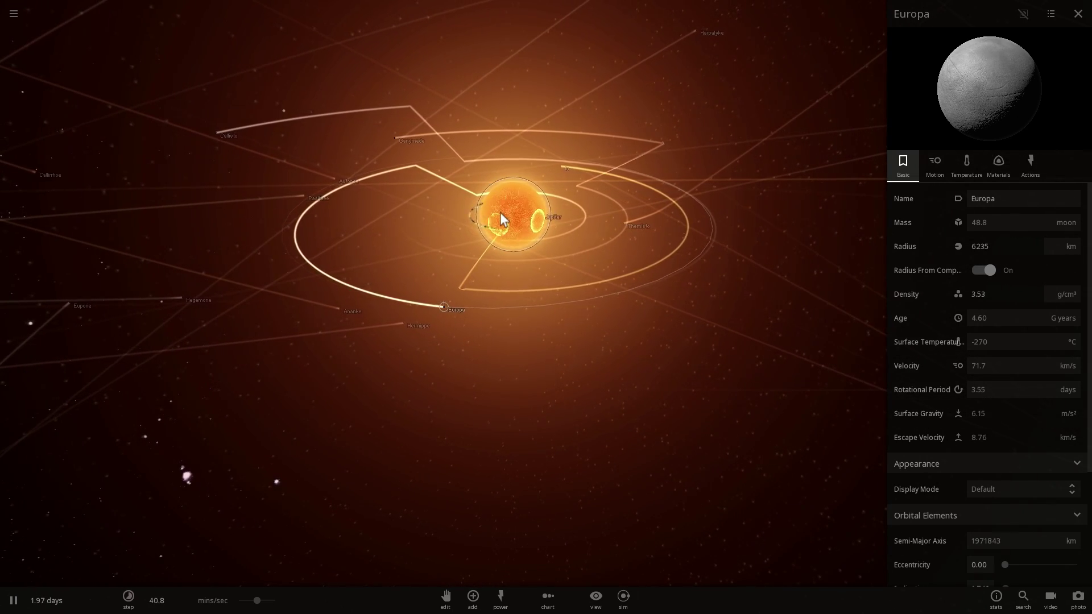
Inspect Jupiter and Europa's orbit while raising the simulation speed to about 1.1 hours per second.
{"action": "left_click", "coordinate": [500, 214]}
{"action": "left_click", "coordinate": [447, 313]}
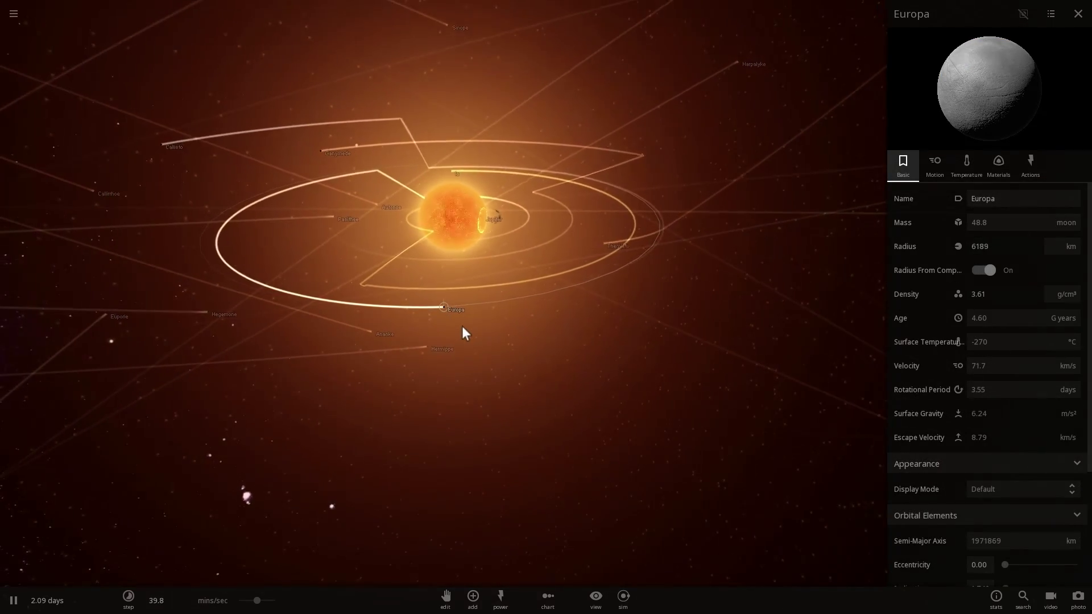
{"action": "scroll", "coordinate": [459, 326], "scroll_direction": "down", "scroll_amount": 3}
{"action": "left_click_drag", "start_coordinate": [457, 331], "coordinate": [414, 310]}
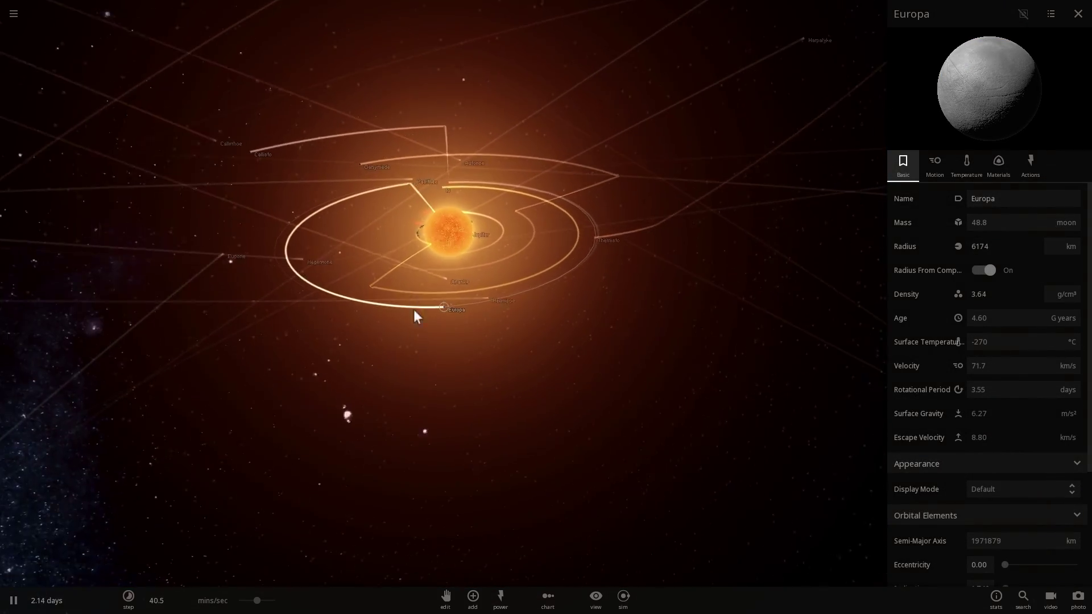
{"action": "left_click", "coordinate": [439, 237]}
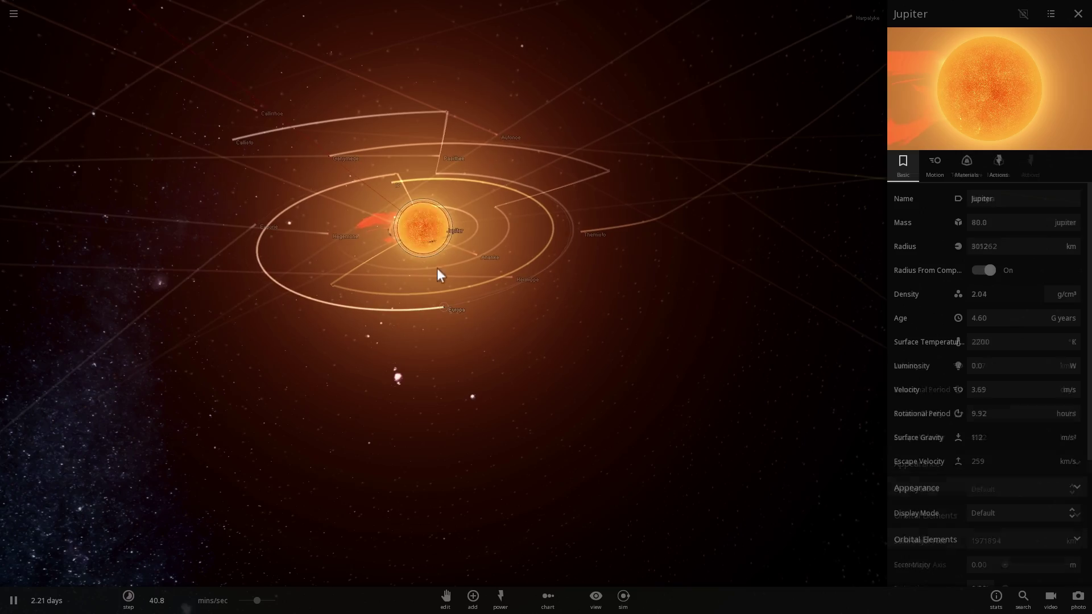
{"action": "left_click", "coordinate": [444, 309]}
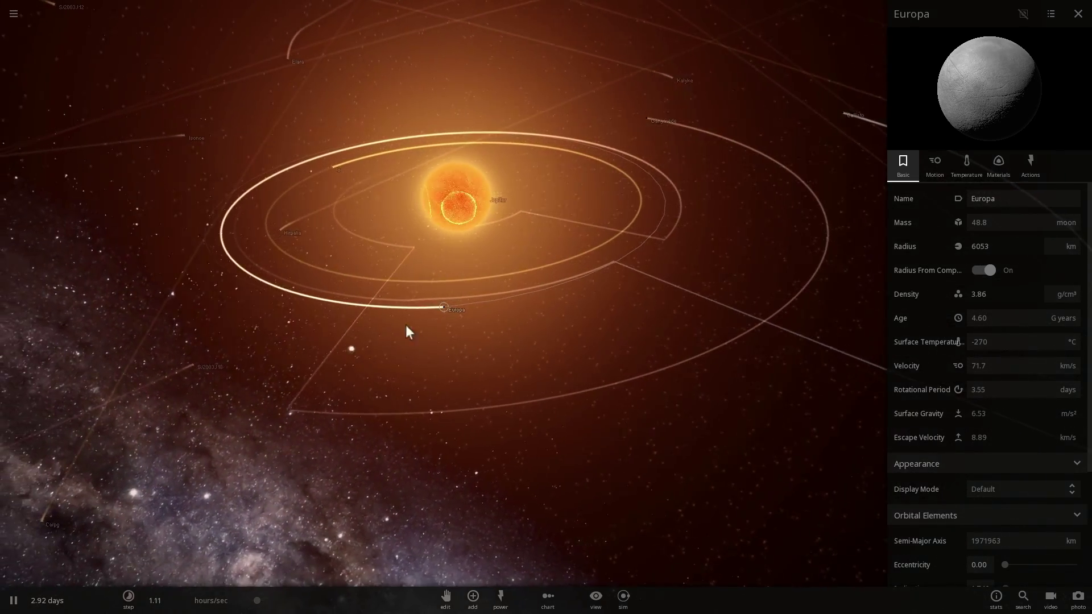
{"action": "left_click", "coordinate": [259, 597]}
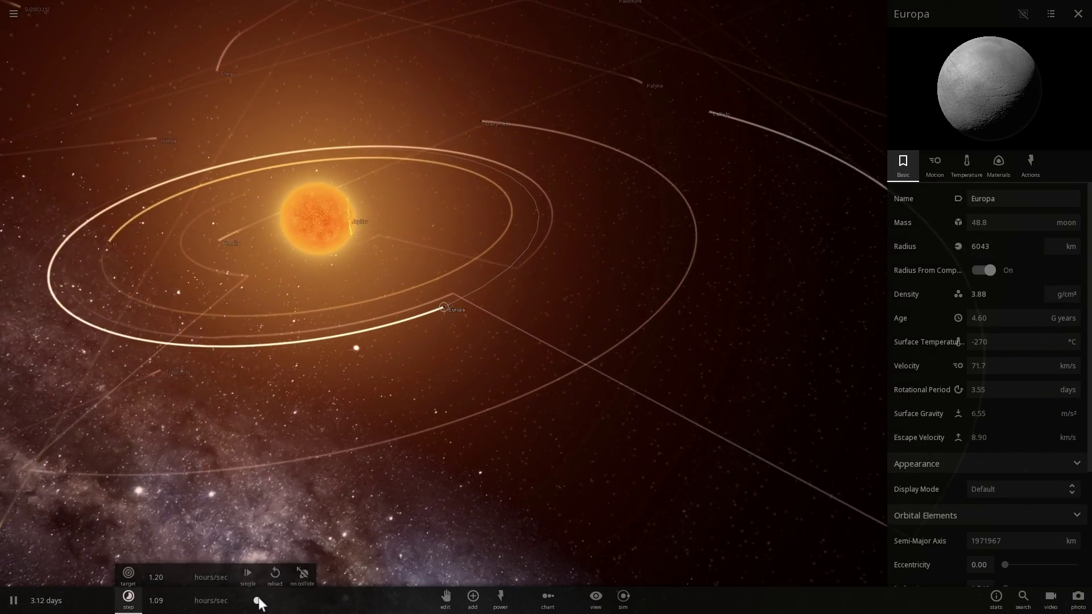
Raise the simulation speed to about 1.5 hours per second and examine Europa's orbit and its orientation toward Jupiter, up close and from afar.
{"action": "left_click_drag", "start_coordinate": [258, 597], "coordinate": [261, 597]}
{"action": "scroll", "coordinate": [476, 377], "scroll_direction": "down", "scroll_amount": 3}
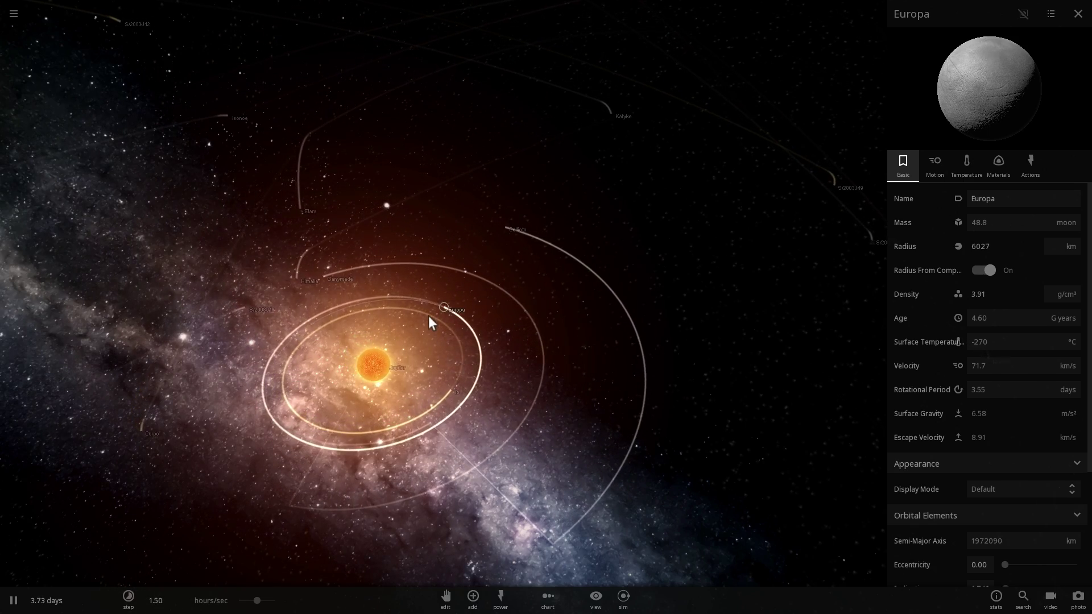
{"action": "left_click_drag", "start_coordinate": [428, 316], "coordinate": [506, 285]}
{"action": "scroll", "coordinate": [483, 339], "scroll_direction": "up", "scroll_amount": 3}
{"action": "left_click_drag", "start_coordinate": [484, 344], "coordinate": [455, 346]}
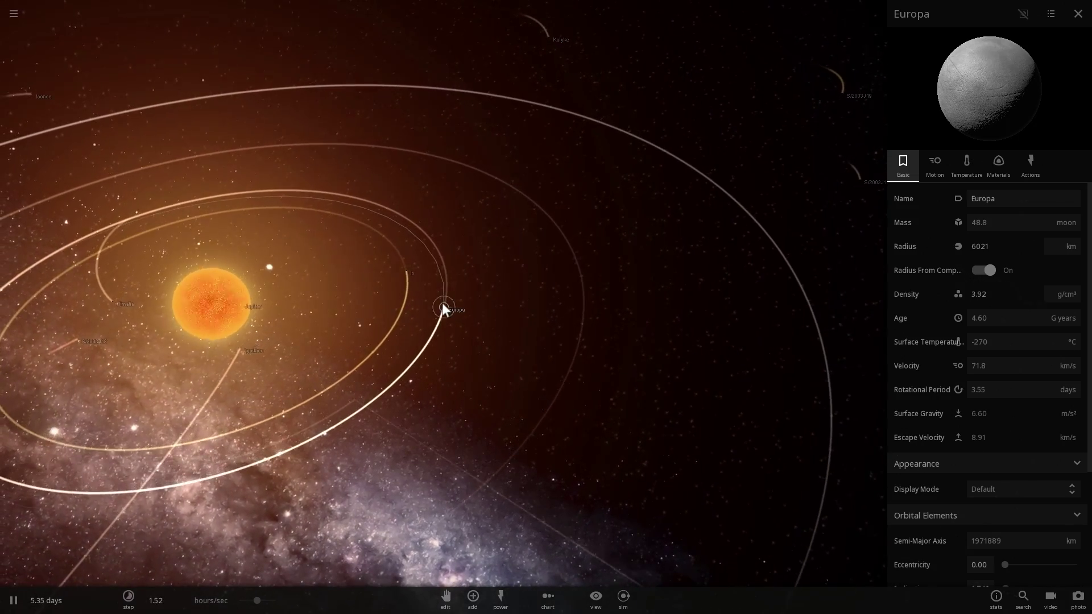
{"action": "double_click", "coordinate": [442, 305]}
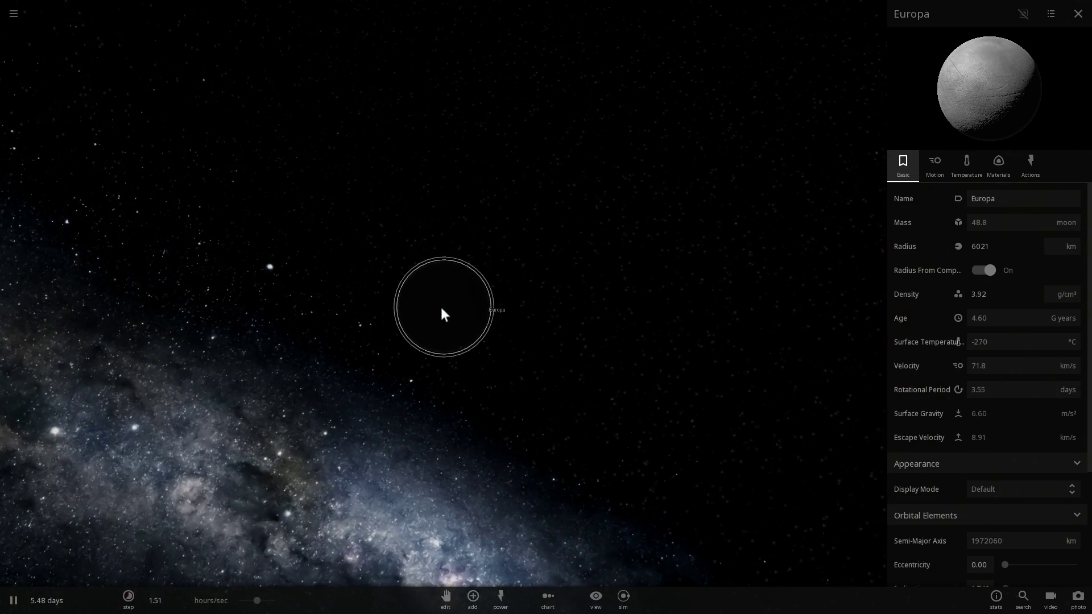
{"action": "left_click_drag", "start_coordinate": [442, 307], "coordinate": [510, 303]}
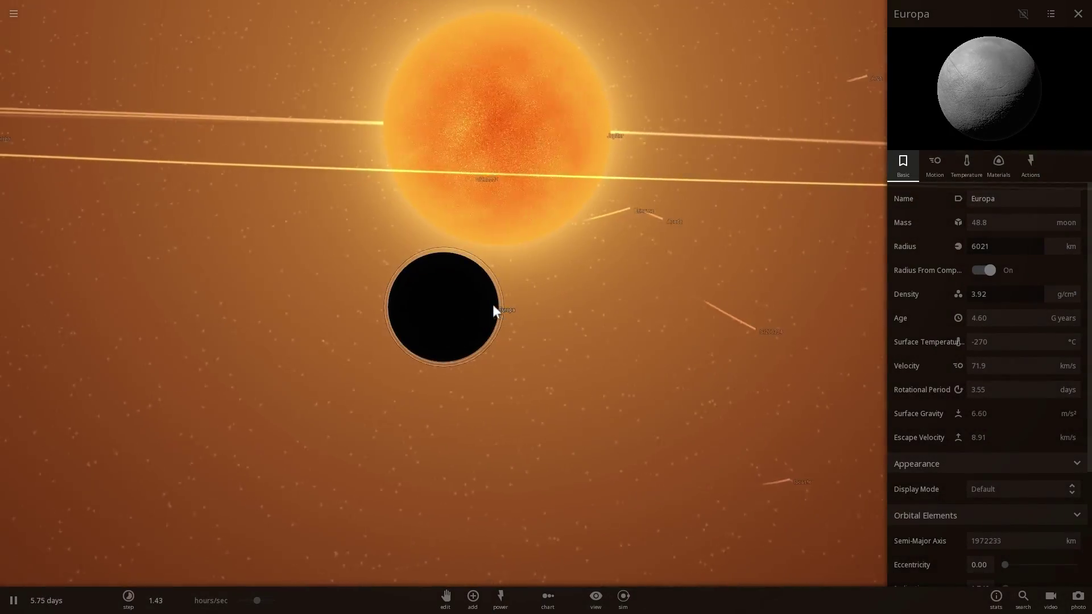
{"action": "scroll", "coordinate": [492, 305], "scroll_direction": "down", "scroll_amount": 10}
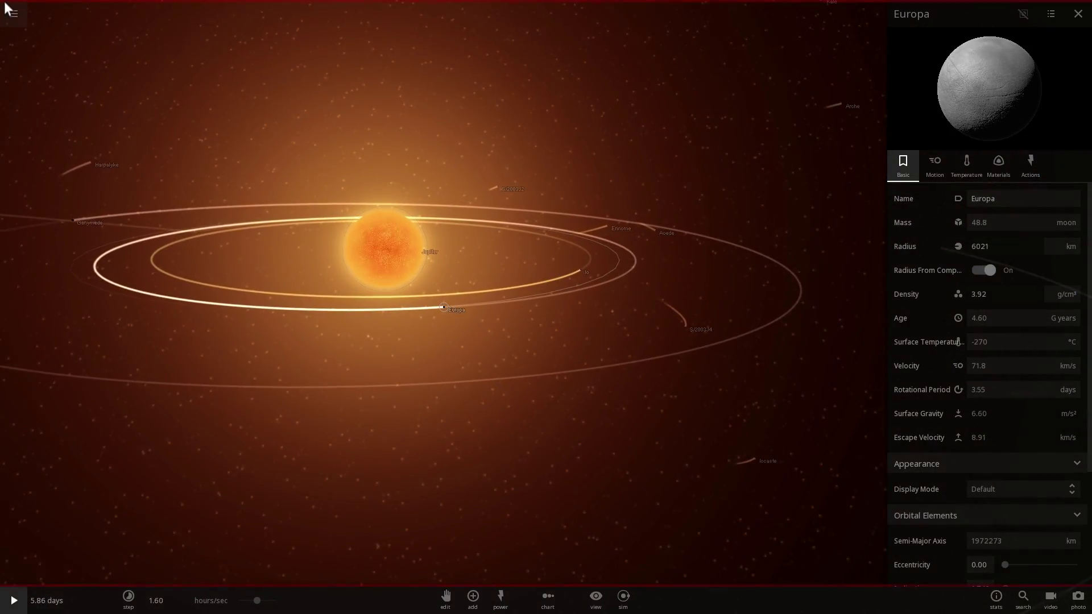
Open a fresh Jupiter & Moons simulation, pause it to focus the view on Europa, and resume it.
{"action": "left_click", "coordinate": [14, 13]}
{"action": "left_click", "coordinate": [131, 182]}
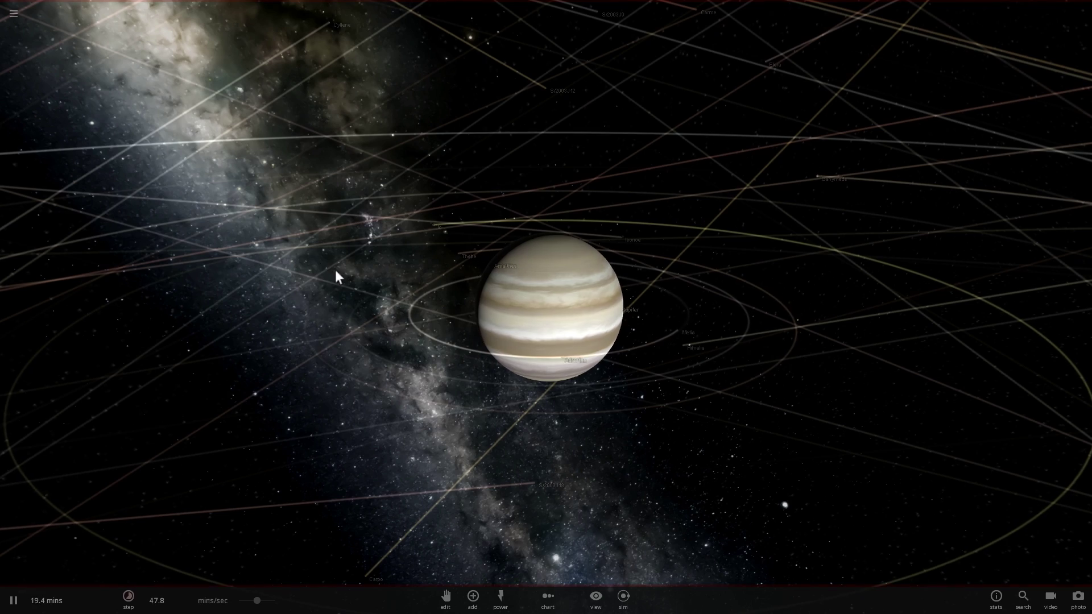
{"action": "key", "text": "space"}
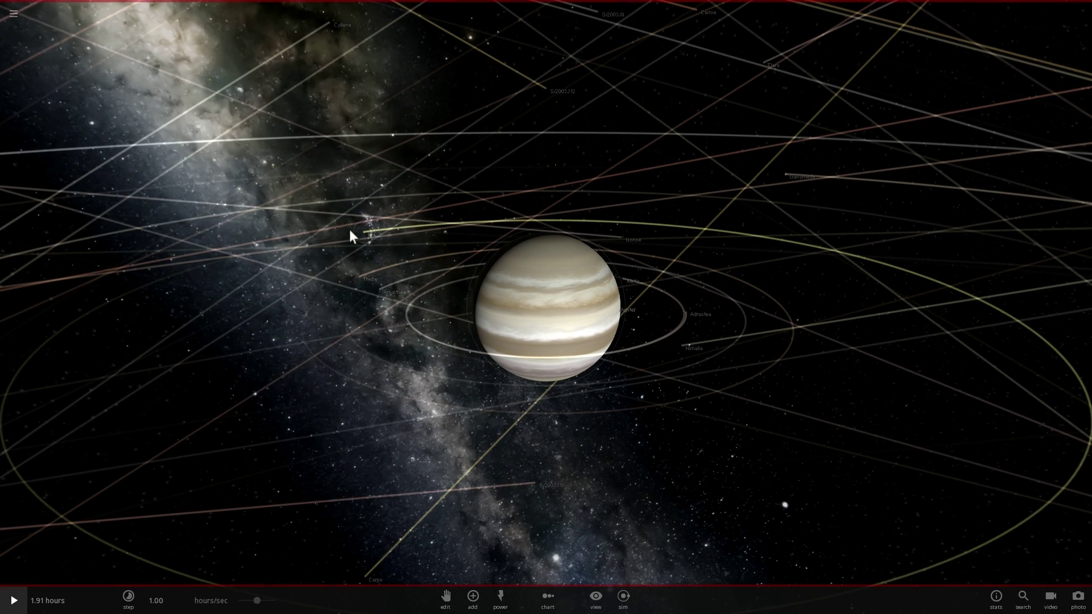
{"action": "scroll", "coordinate": [373, 239], "scroll_direction": "down", "scroll_amount": 5}
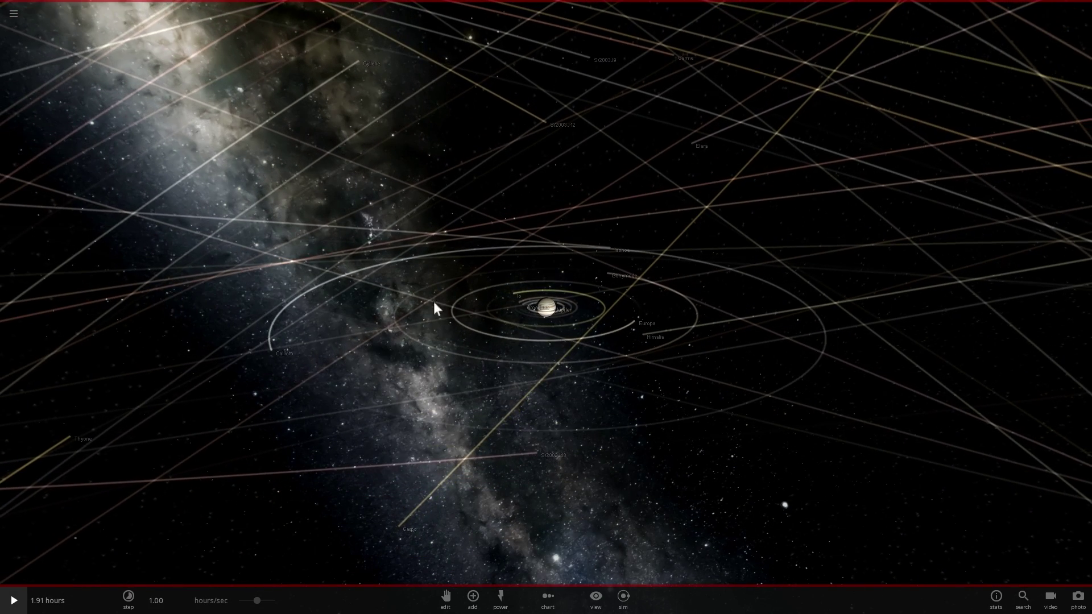
{"action": "double_click", "coordinate": [639, 322]}
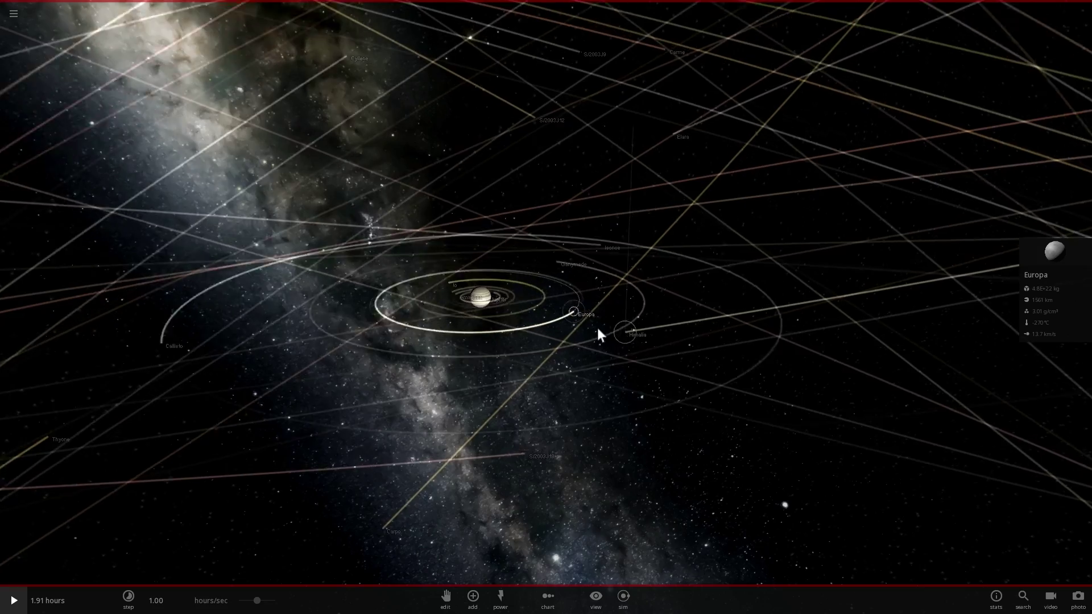
{"action": "key", "text": "space"}
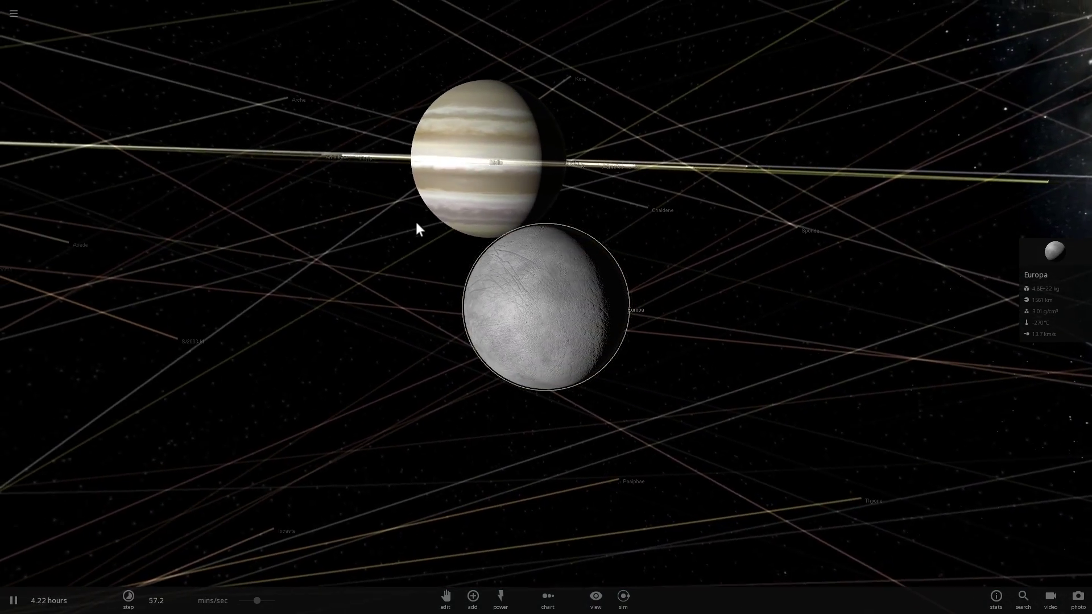
Open the Saturn & Moons simulation, focus the view on Titan, and open Titan's properties.
{"action": "left_click", "coordinate": [14, 13]}
{"action": "left_click", "coordinate": [232, 183]}
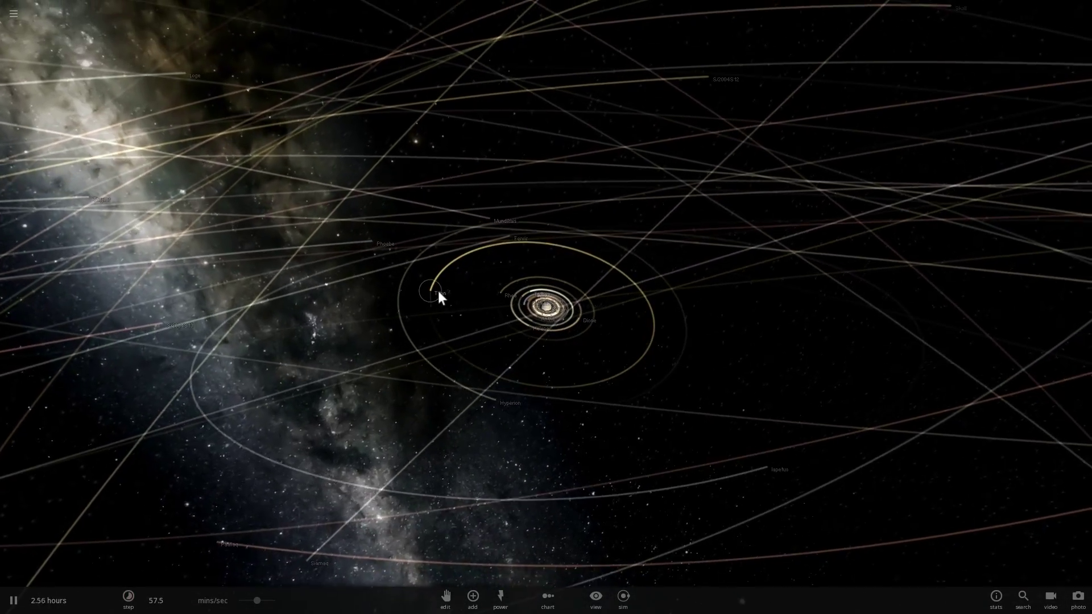
{"action": "left_click", "coordinate": [436, 292]}
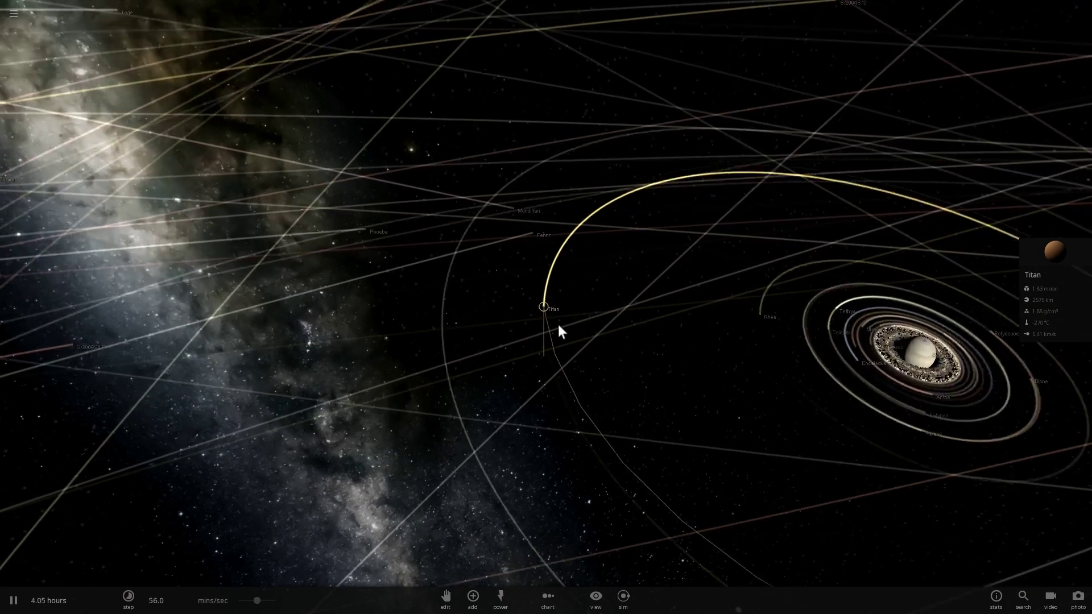
{"action": "left_click_drag", "start_coordinate": [556, 317], "coordinate": [835, 296]}
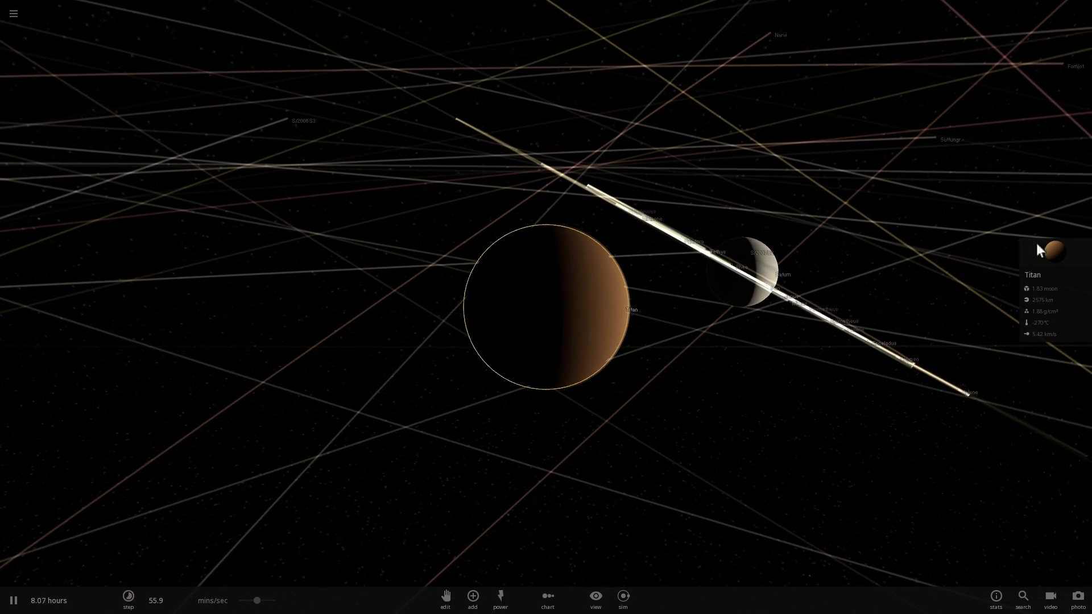
{"action": "scroll", "coordinate": [745, 310], "scroll_direction": "up", "scroll_amount": 3}
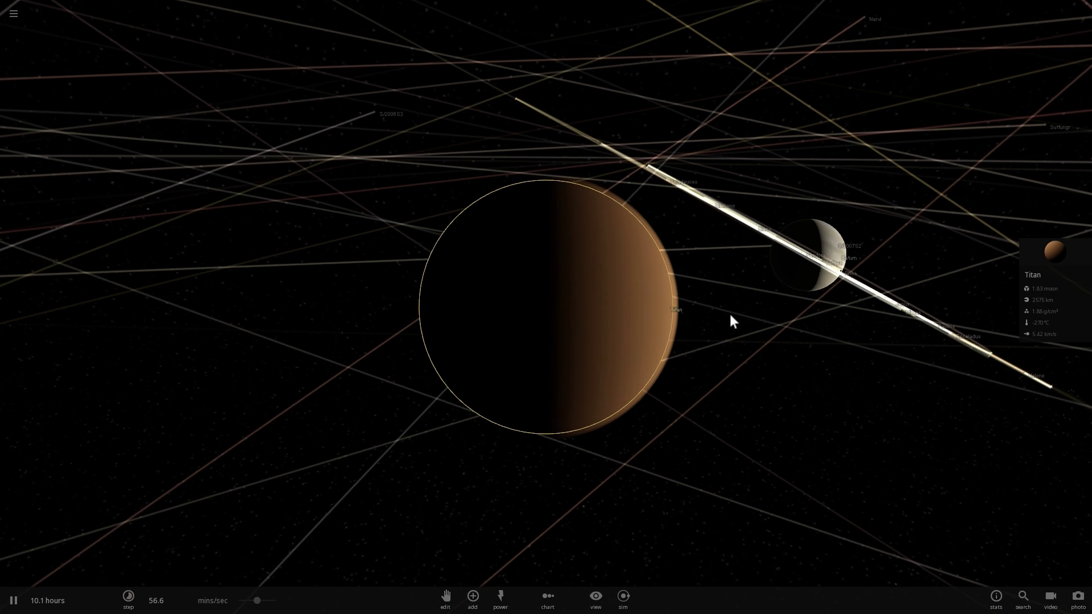
{"action": "left_click", "coordinate": [1048, 249]}
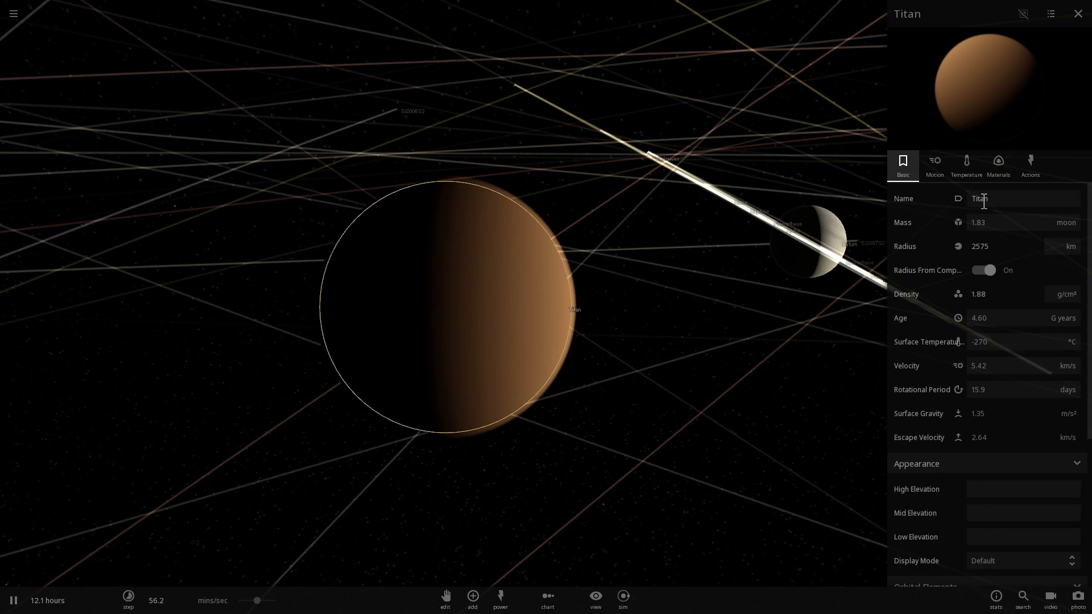
Examine Titan's composition, rotational period and orbital elements, and select Saturn for comparison.
{"action": "left_click", "coordinate": [969, 170]}
{"action": "left_click", "coordinate": [998, 170]}
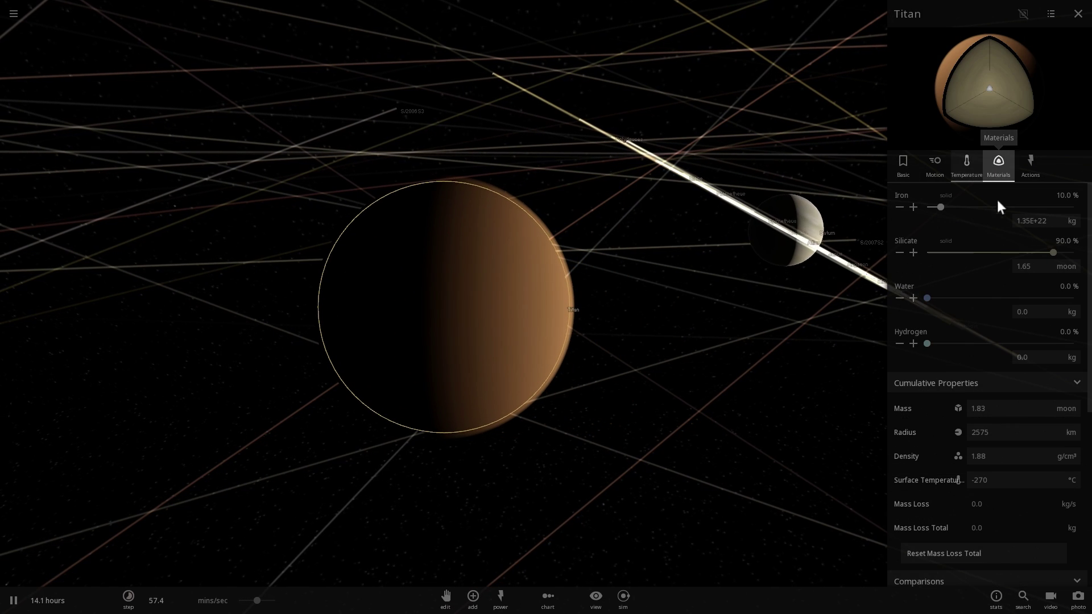
{"action": "scroll", "coordinate": [1012, 292], "scroll_direction": "down", "scroll_amount": 5}
{"action": "left_click", "coordinate": [903, 167]}
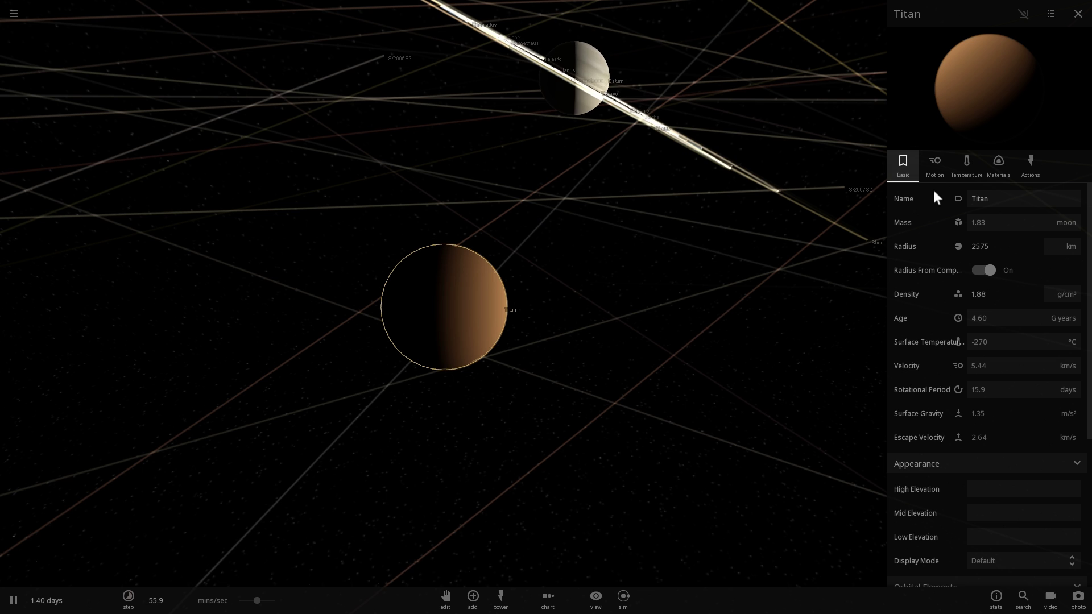
{"action": "left_click", "coordinate": [933, 171]}
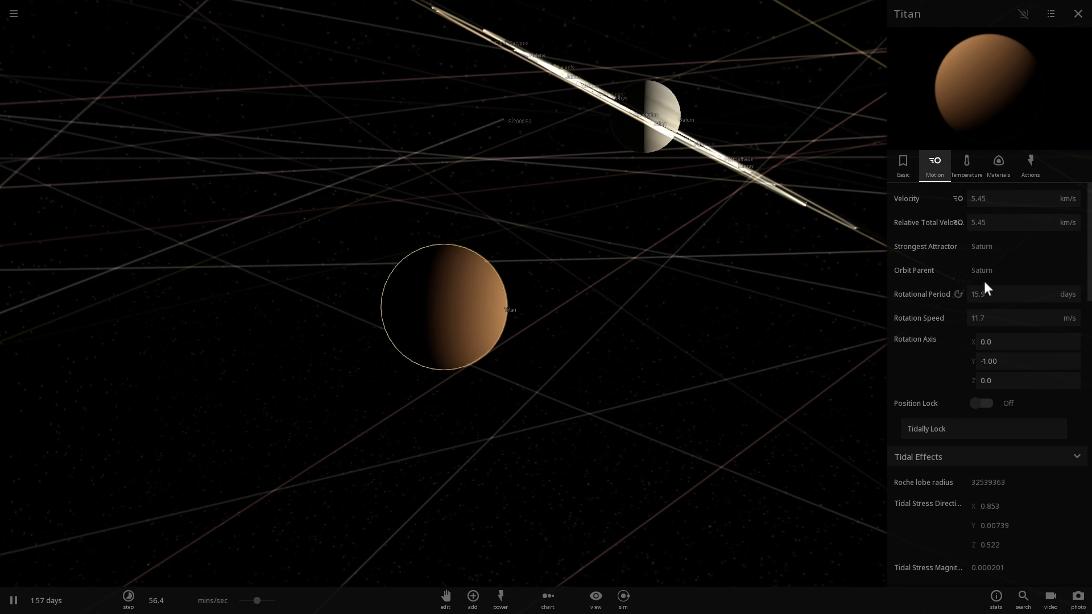
{"action": "scroll", "coordinate": [992, 295], "scroll_direction": "down", "scroll_amount": 10}
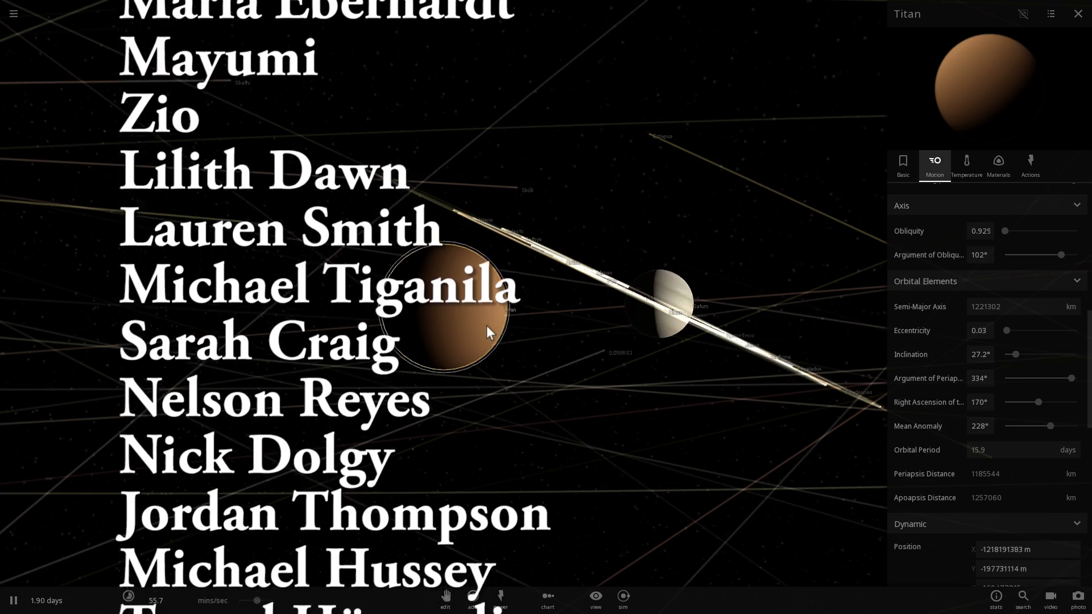
{"action": "left_click", "coordinate": [638, 293]}
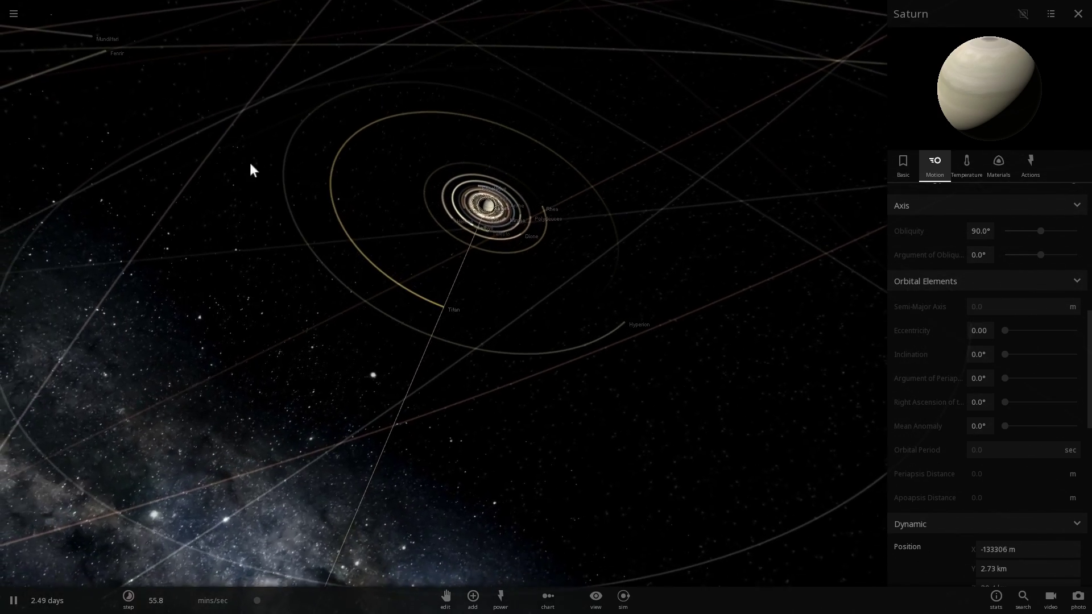
Open the Neptune & Moons simulation and focus the view on Triton.
{"action": "left_click", "coordinate": [17, 14]}
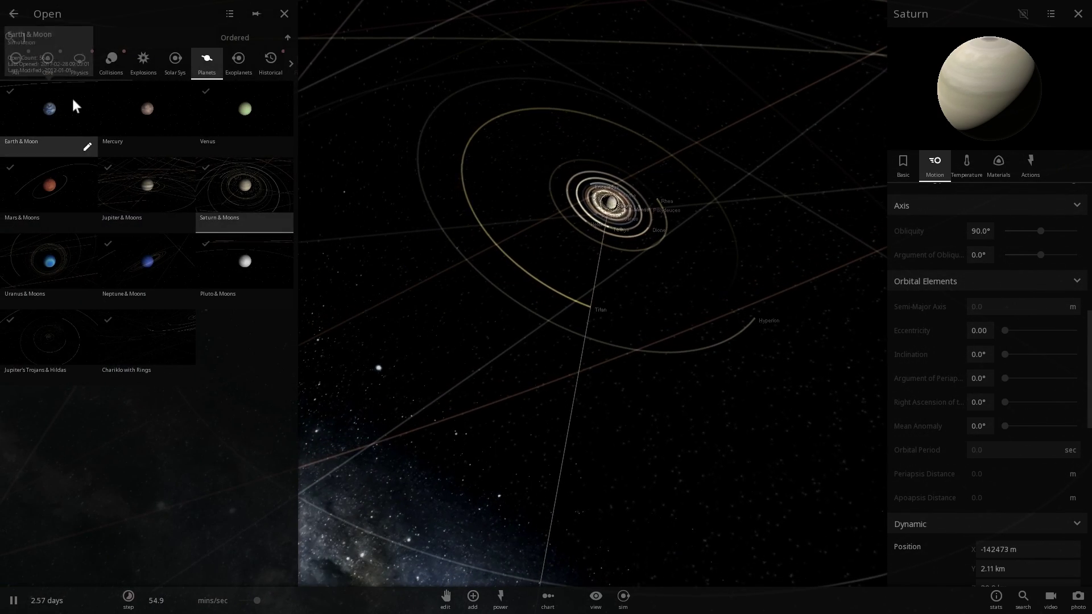
{"action": "mouse_move", "coordinate": [167, 201]}
{"action": "mouse_move", "coordinate": [163, 250]}
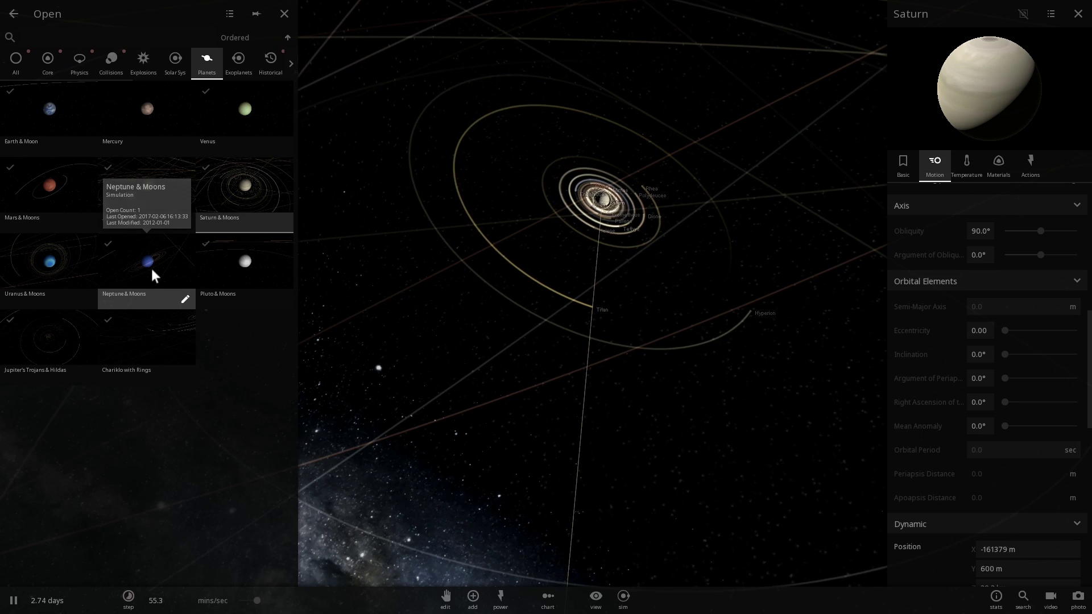
{"action": "left_click", "coordinate": [151, 270]}
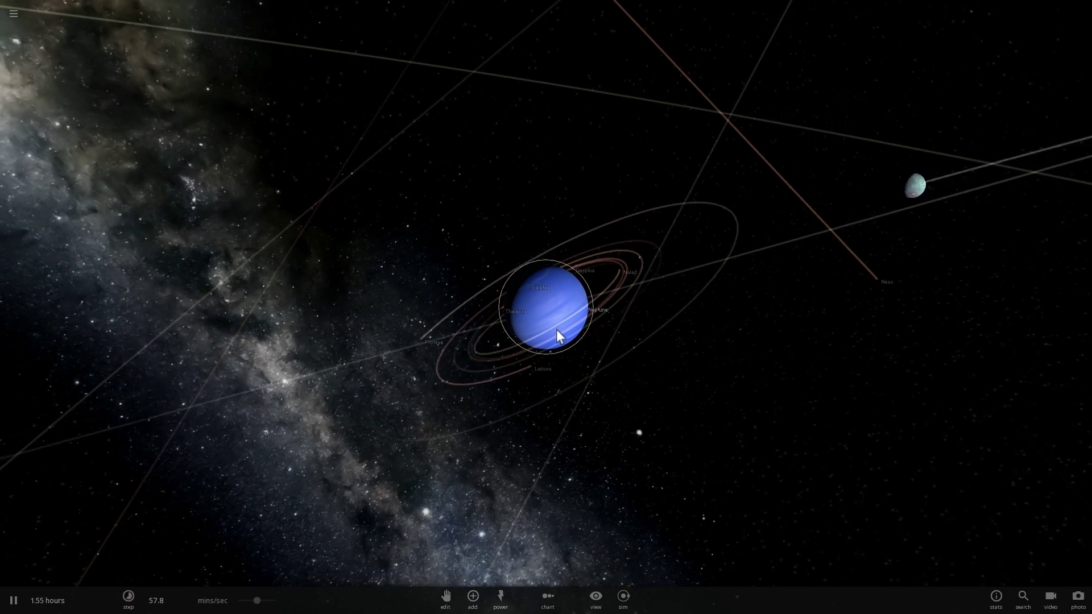
{"action": "left_click", "coordinate": [733, 280]}
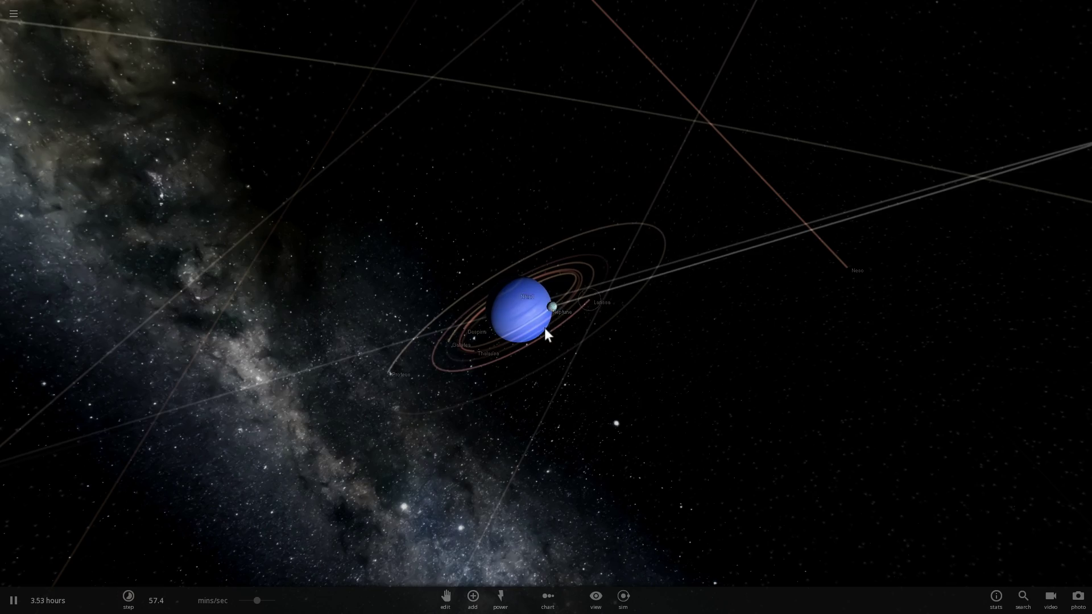
{"action": "scroll", "coordinate": [543, 311], "scroll_direction": "up", "scroll_amount": 5}
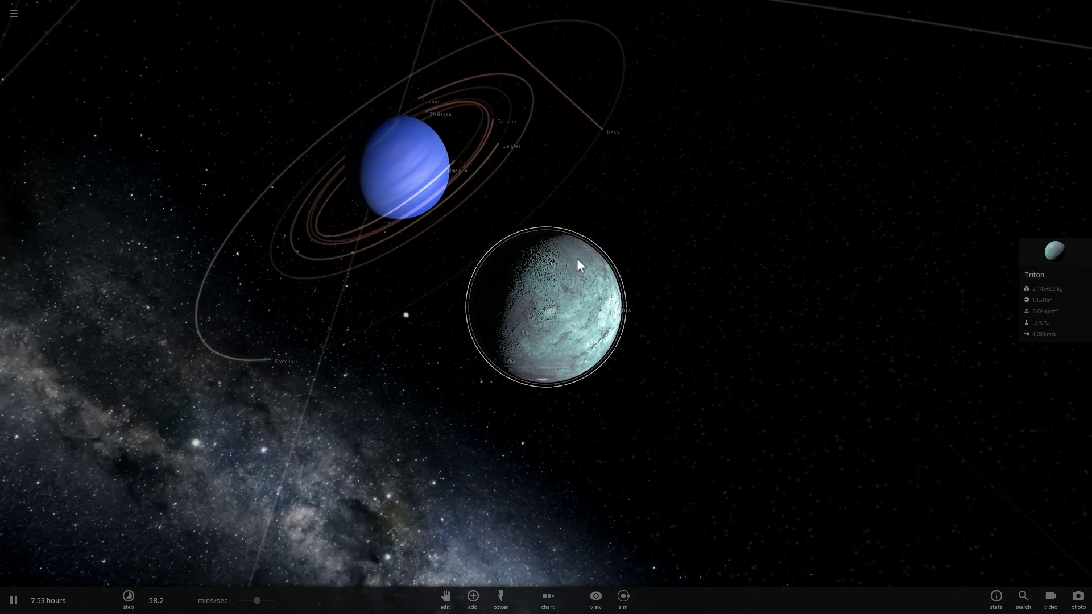
Examine Triton's rotation and its orbit around Neptune from several angles and distances.
{"action": "left_click_drag", "start_coordinate": [603, 234], "coordinate": [692, 284]}
{"action": "left_click_drag", "start_coordinate": [689, 324], "coordinate": [669, 365]}
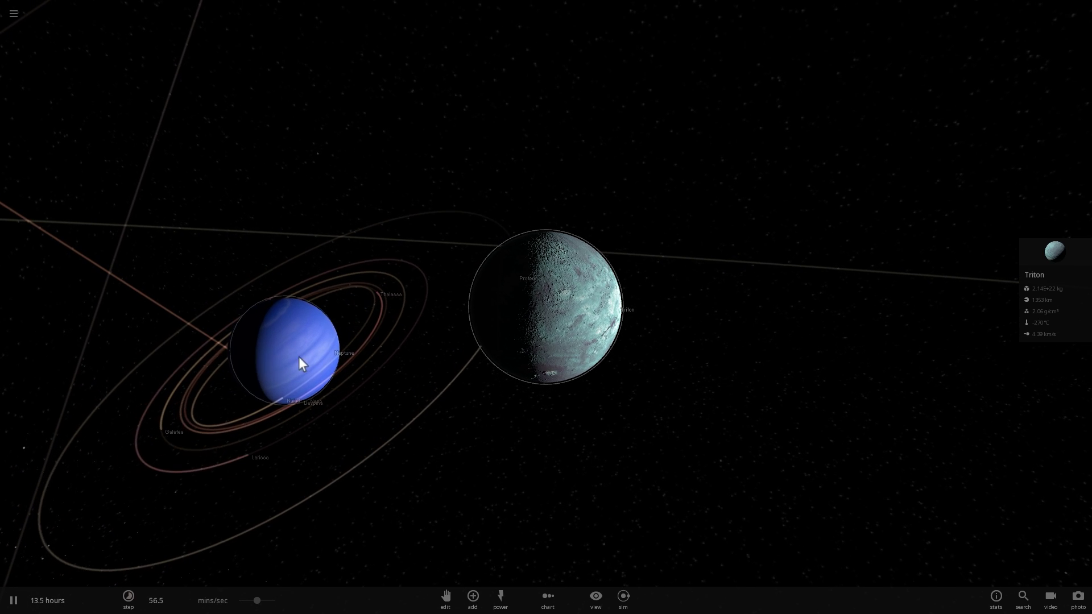
{"action": "scroll", "coordinate": [364, 302], "scroll_direction": "down", "scroll_amount": 3}
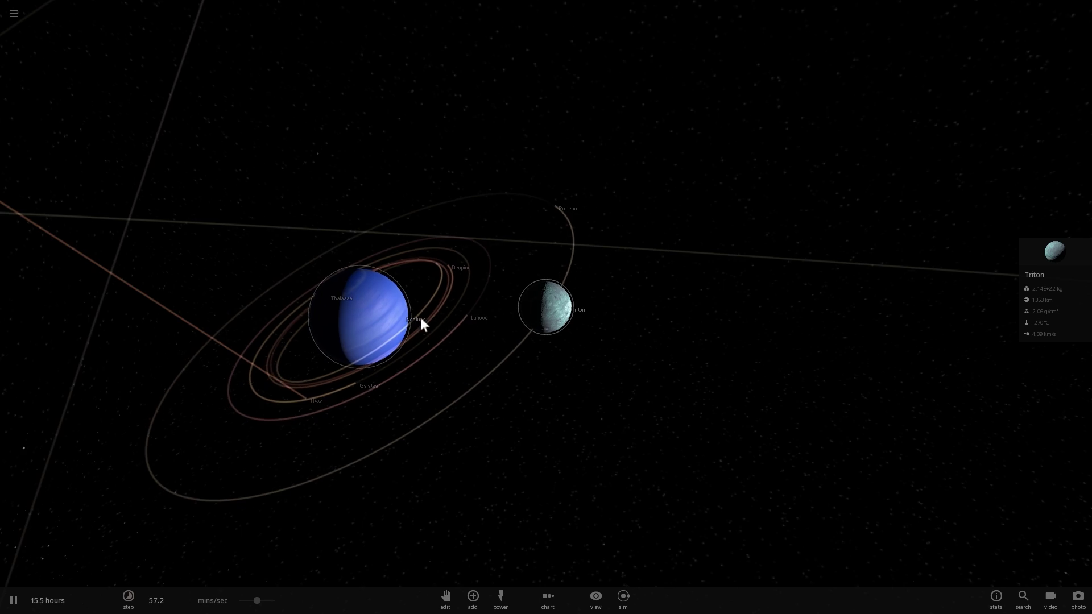
{"action": "left_click_drag", "start_coordinate": [421, 318], "coordinate": [542, 339]}
{"action": "scroll", "coordinate": [539, 339], "scroll_direction": "down", "scroll_amount": 3}
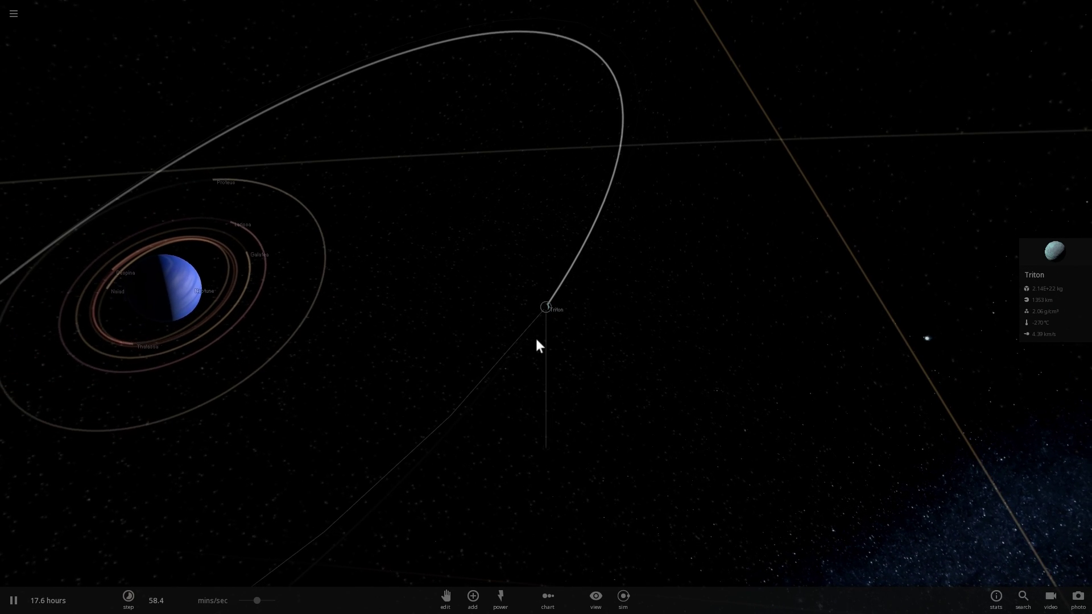
{"action": "scroll", "coordinate": [548, 326], "scroll_direction": "up", "scroll_amount": 4}
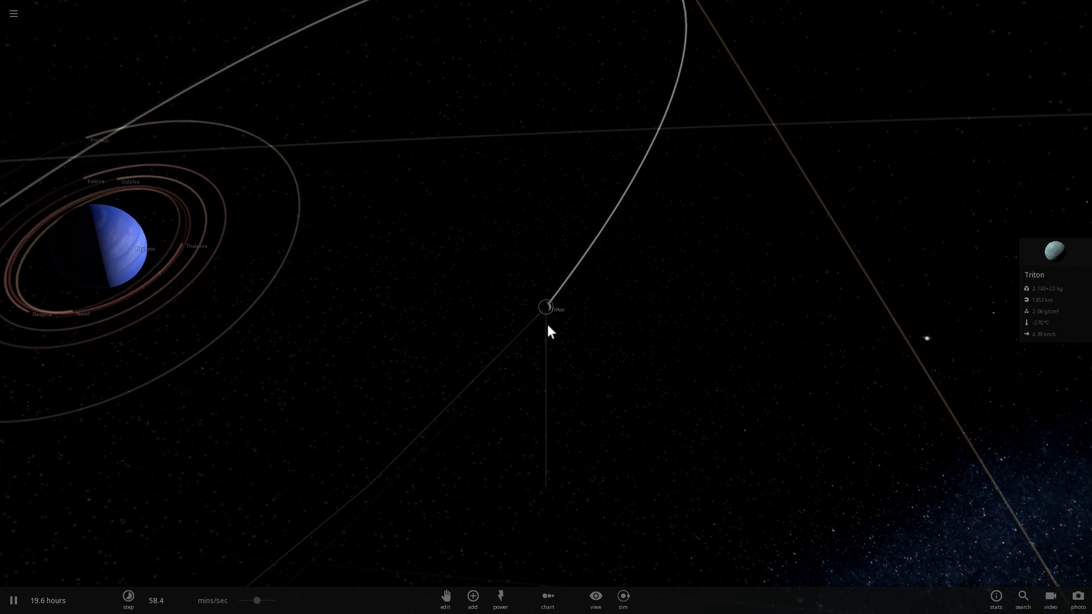
{"action": "left_click_drag", "start_coordinate": [547, 324], "coordinate": [514, 300]}
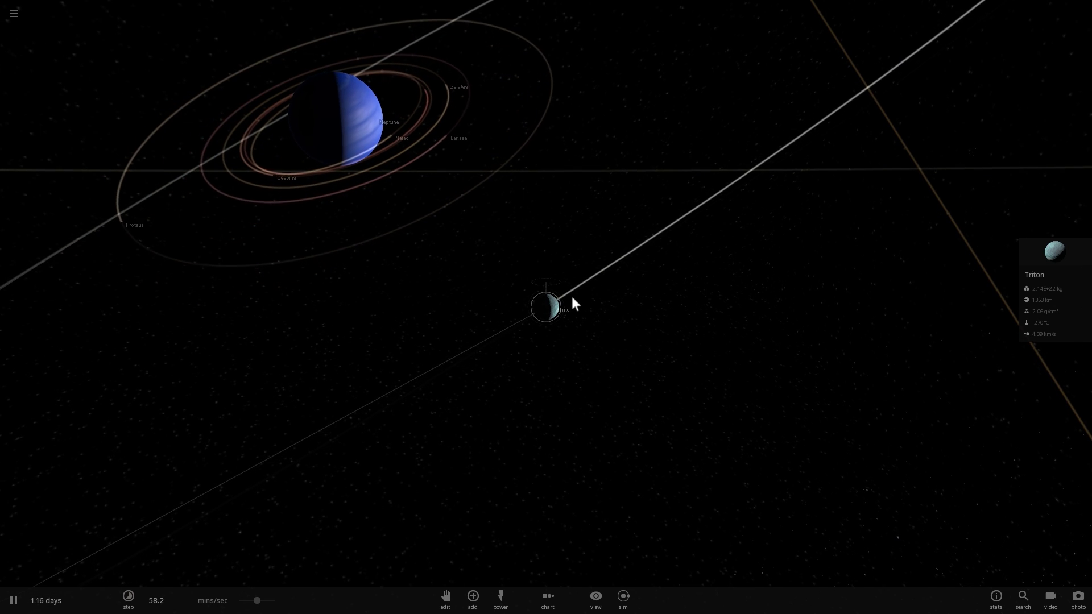
Open the TRAPPIST-1 exoplanet simulation, followed by the Proxima b simulation.
{"action": "left_click", "coordinate": [20, 22]}
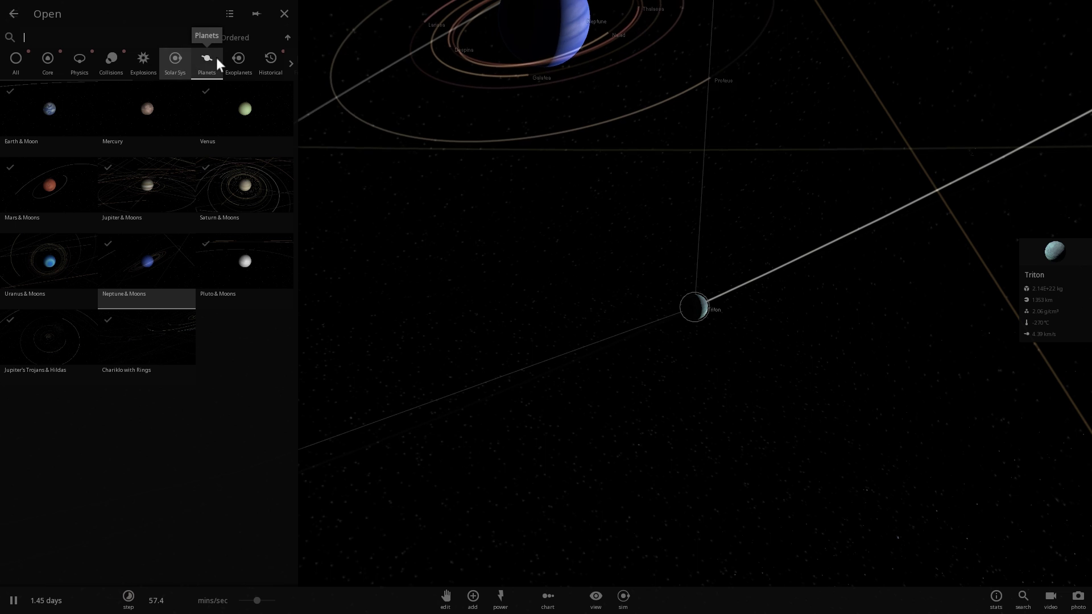
{"action": "left_click", "coordinate": [237, 60]}
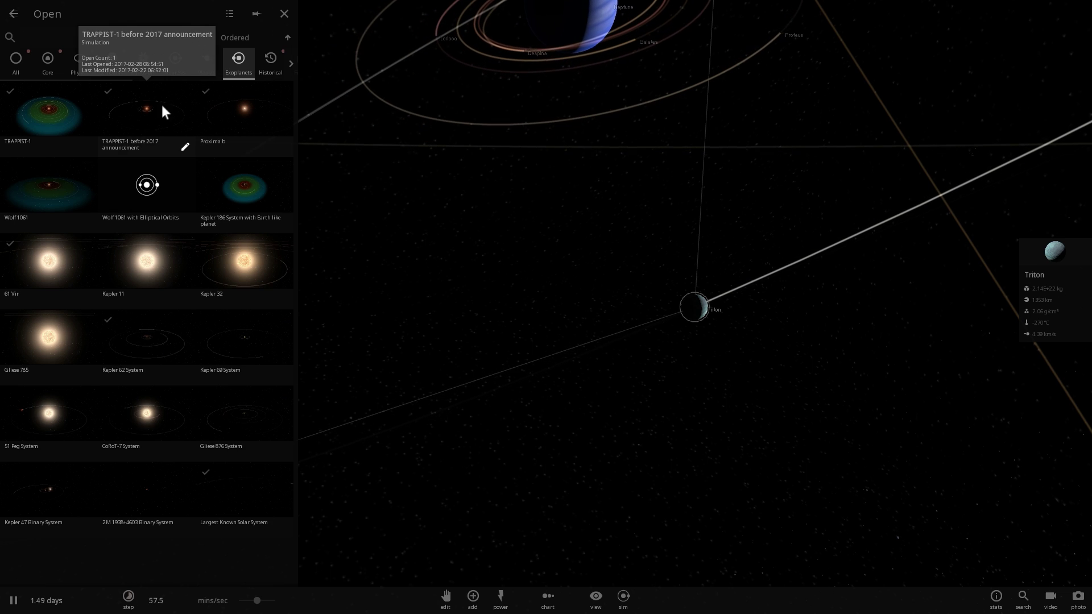
{"action": "left_click", "coordinate": [55, 109]}
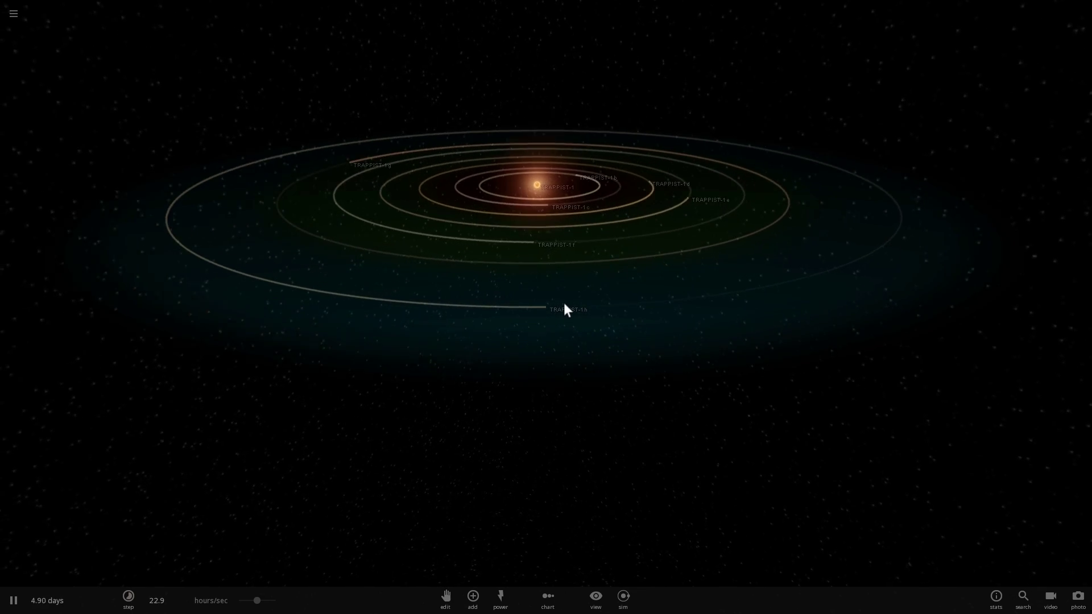
{"action": "left_click", "coordinate": [10, 17]}
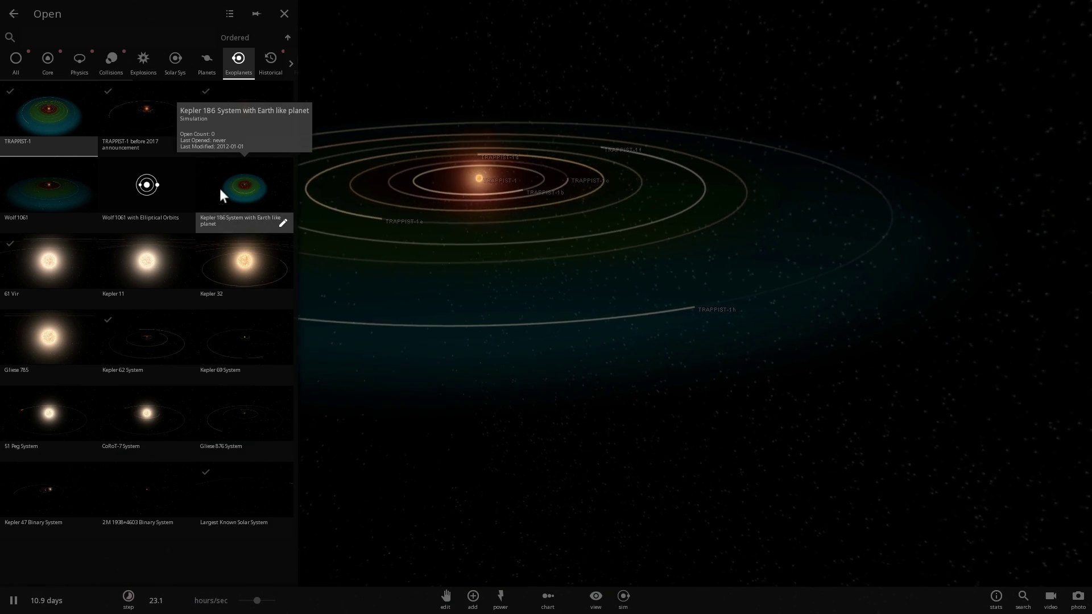
{"action": "left_click", "coordinate": [235, 123]}
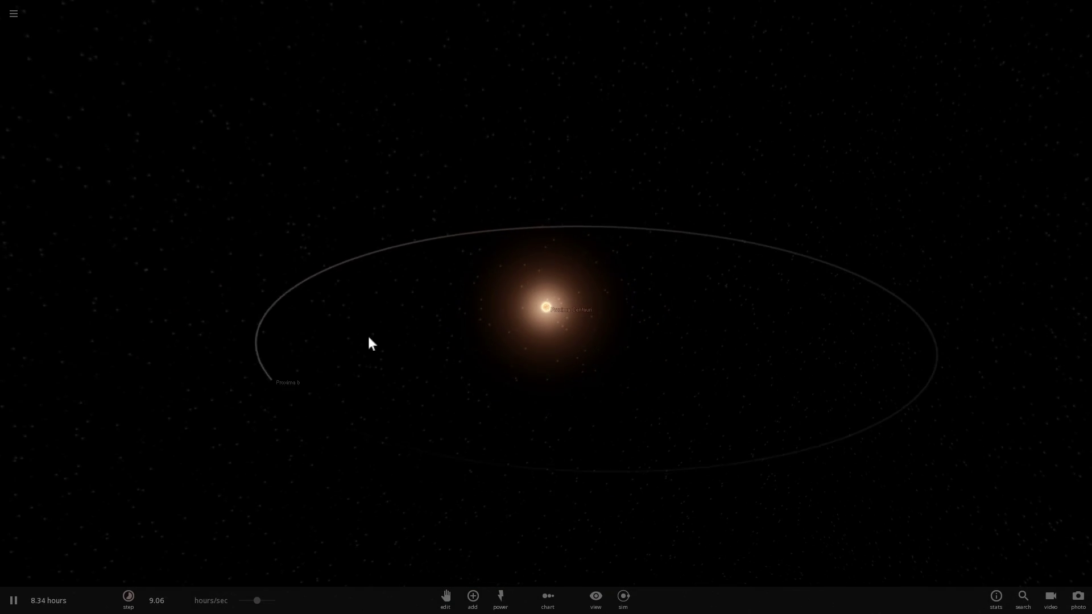
Focus the view on Proxima b, examine its orbit, and refocus on its star Proxima Centauri.
{"action": "double_click", "coordinate": [320, 382]}
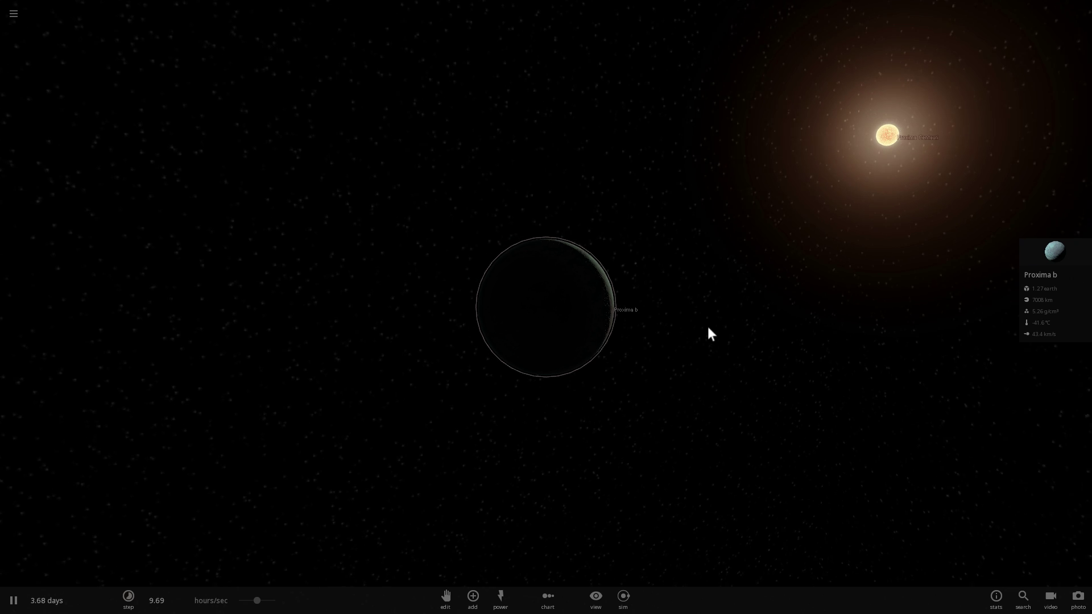
{"action": "scroll", "coordinate": [647, 318], "scroll_direction": "down", "scroll_amount": 6}
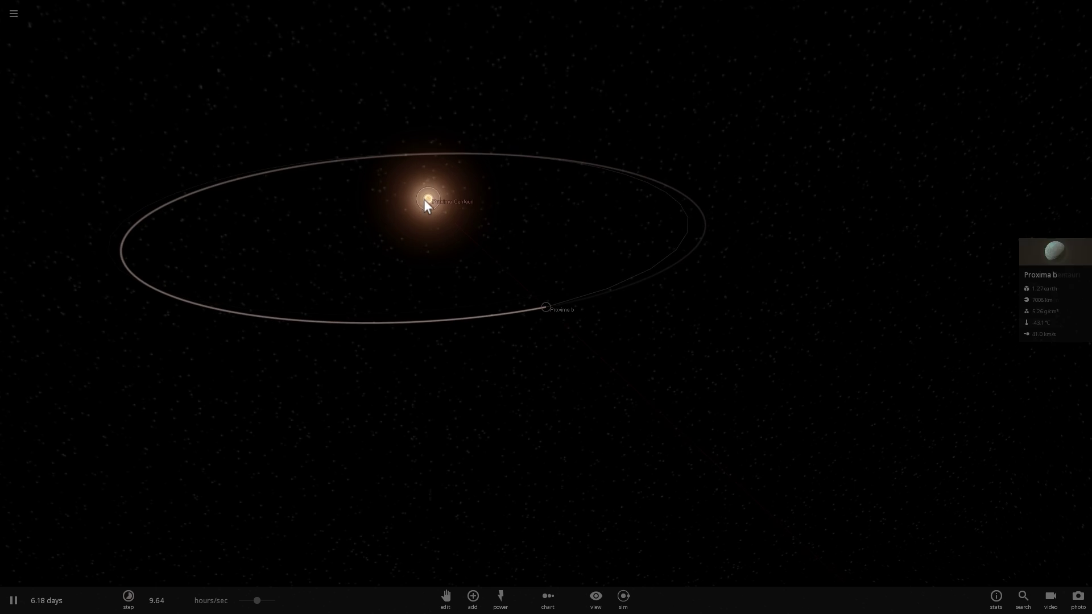
{"action": "double_click", "coordinate": [426, 199]}
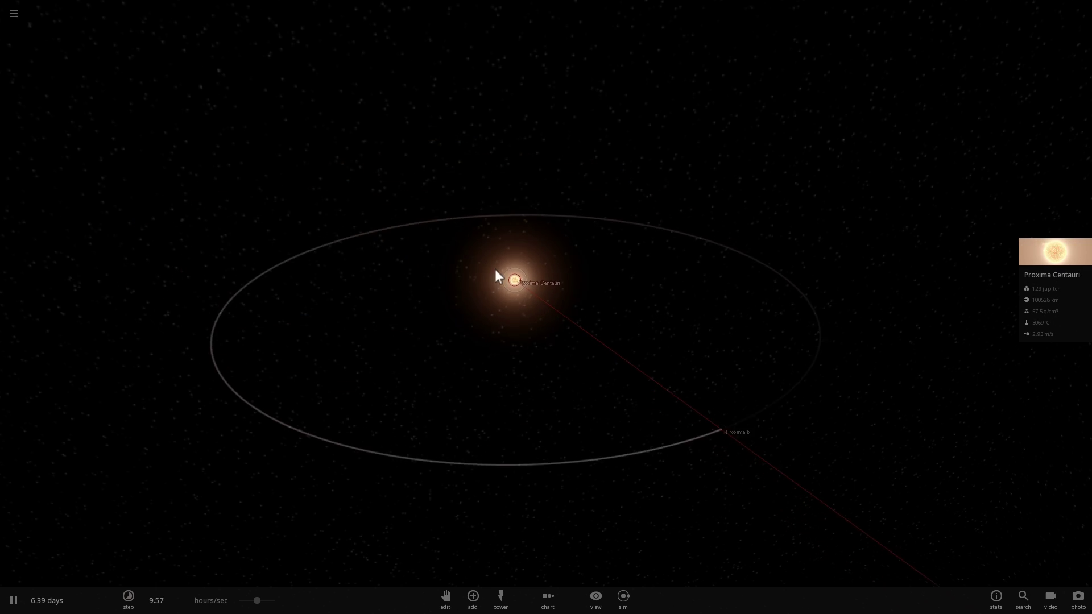
Open the nearby stars simulation and inspect LHS 3003, Wolf 1061 and Barnard's Star in relation to the Sun.
{"action": "left_click", "coordinate": [13, 14]}
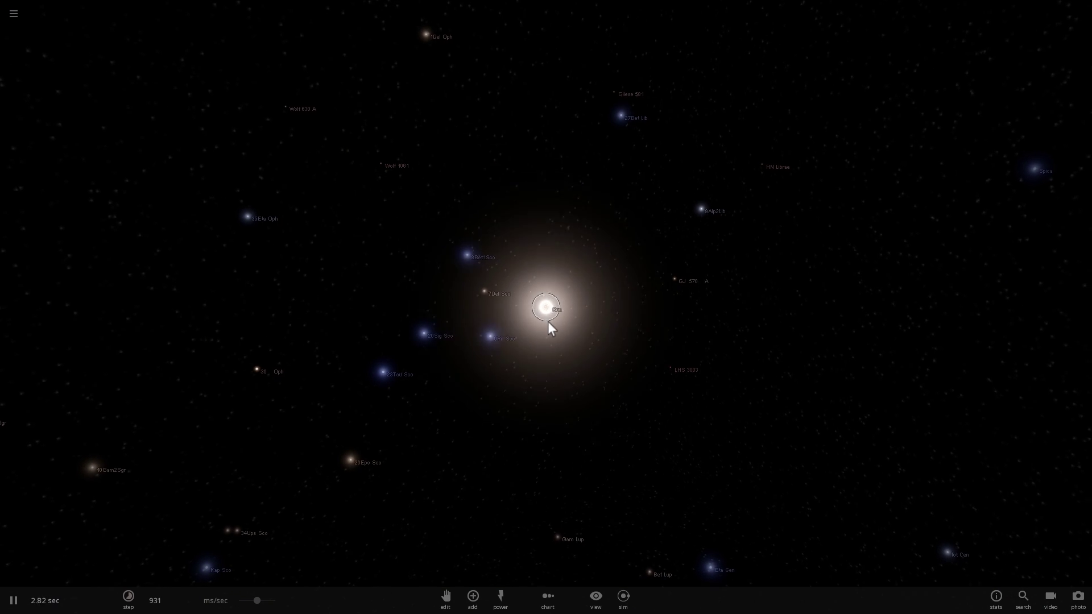
{"action": "left_click", "coordinate": [670, 371]}
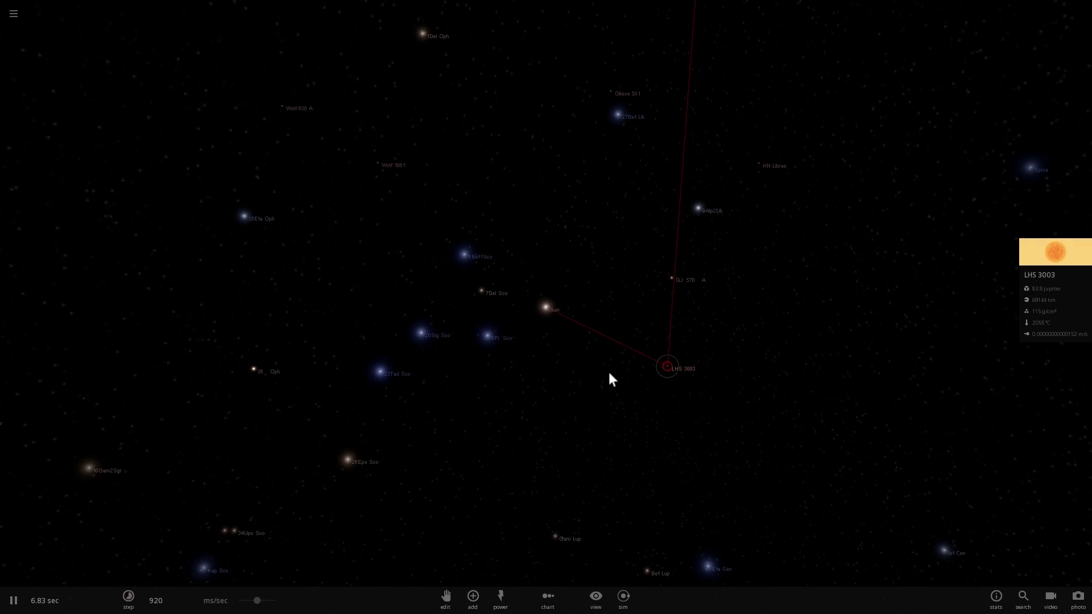
{"action": "left_click_drag", "start_coordinate": [608, 370], "coordinate": [585, 359]}
{"action": "left_click", "coordinate": [451, 204]}
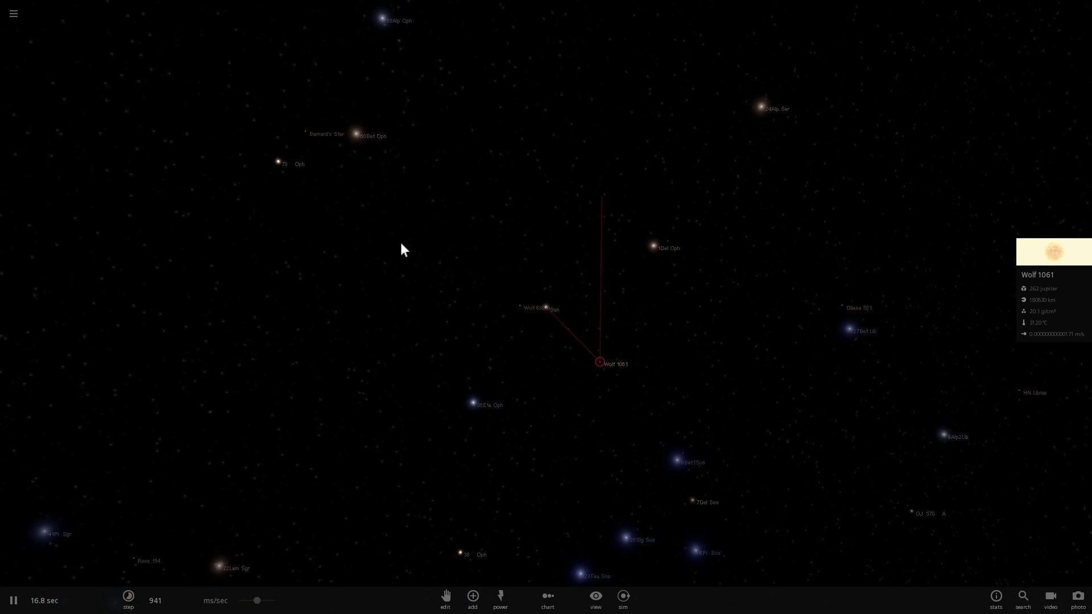
{"action": "left_click", "coordinate": [333, 142]}
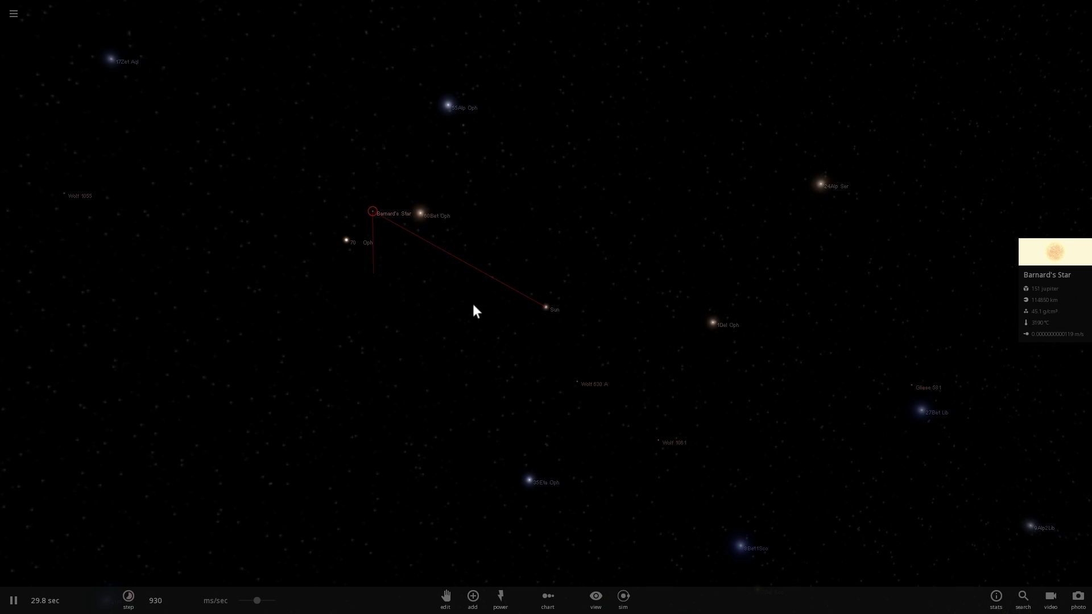
{"action": "scroll", "coordinate": [473, 330], "scroll_direction": "down", "scroll_amount": 4}
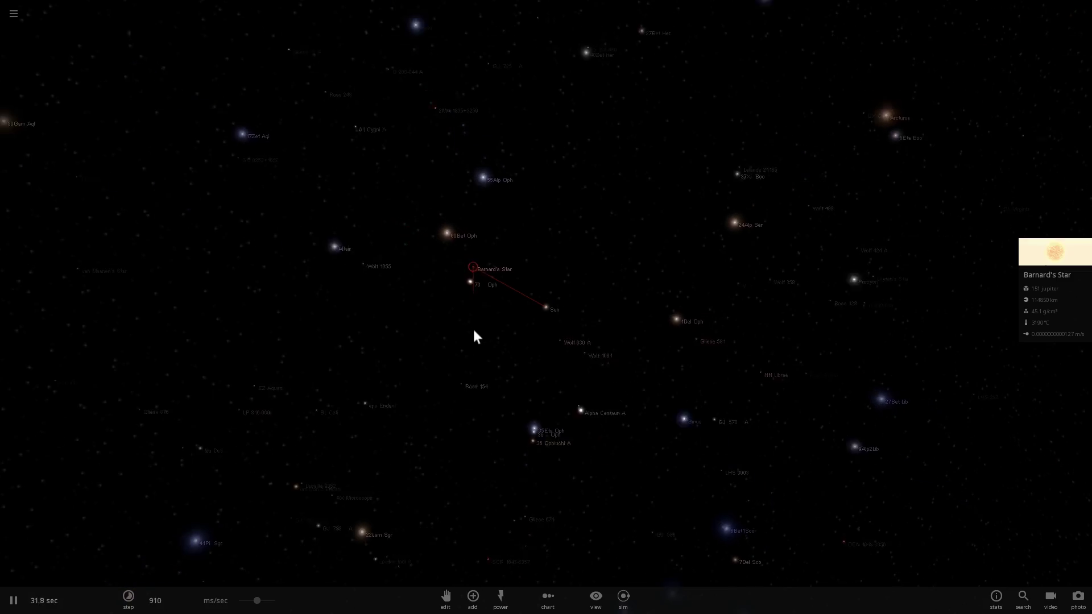
{"action": "left_click_drag", "start_coordinate": [473, 329], "coordinate": [432, 356]}
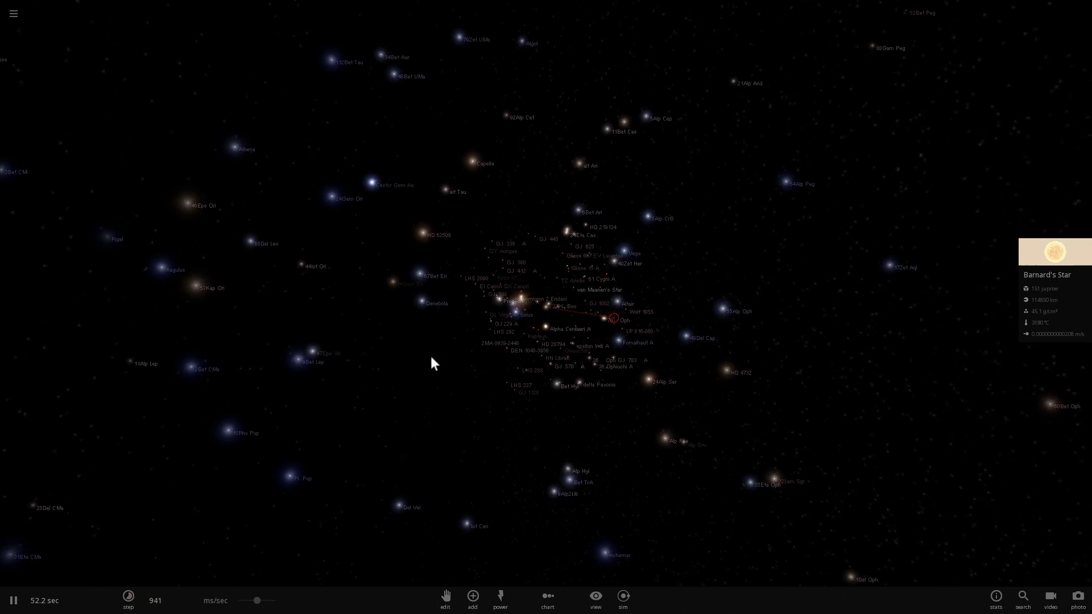
Open the simulation of Jupiter and its moons and view the inner moons' orbits around the planet.
{"action": "left_click", "coordinate": [22, 14]}
{"action": "left_click", "coordinate": [112, 56]}
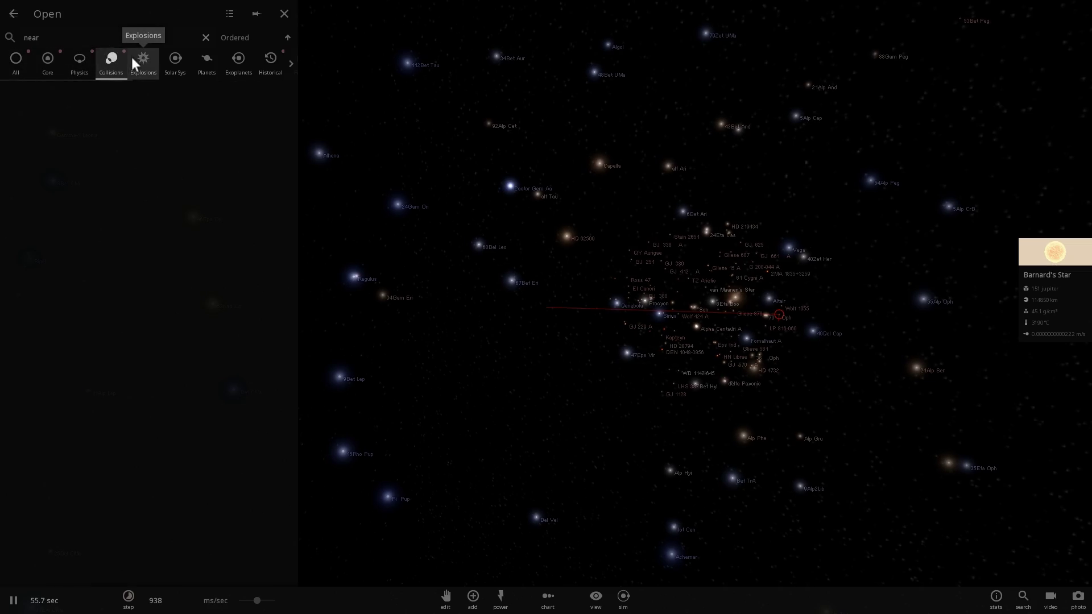
{"action": "left_click", "coordinate": [205, 38]}
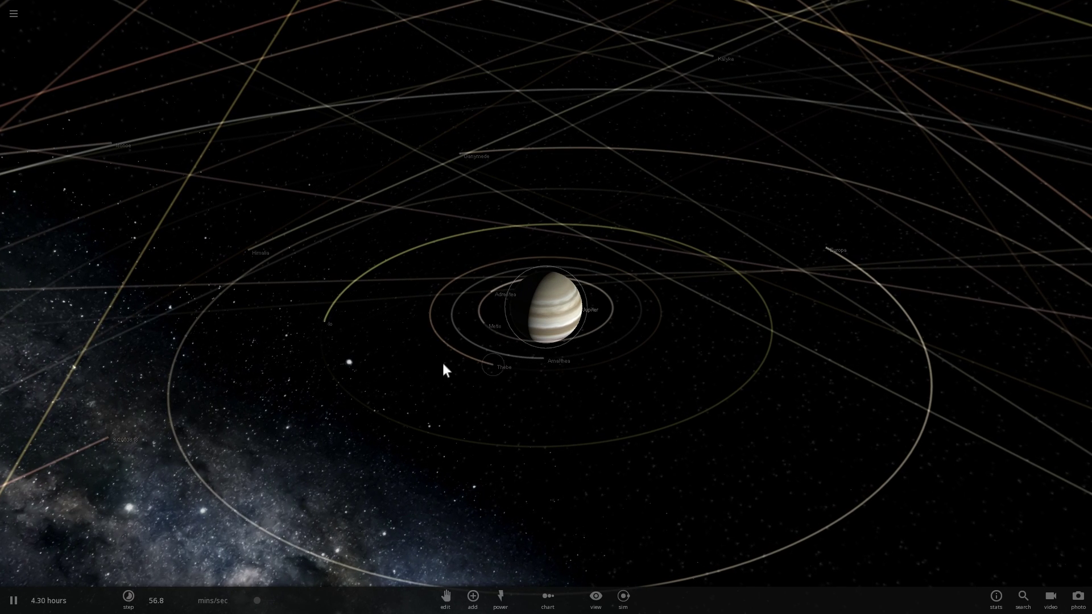
{"action": "scroll", "coordinate": [443, 359], "scroll_direction": "down", "scroll_amount": 5}
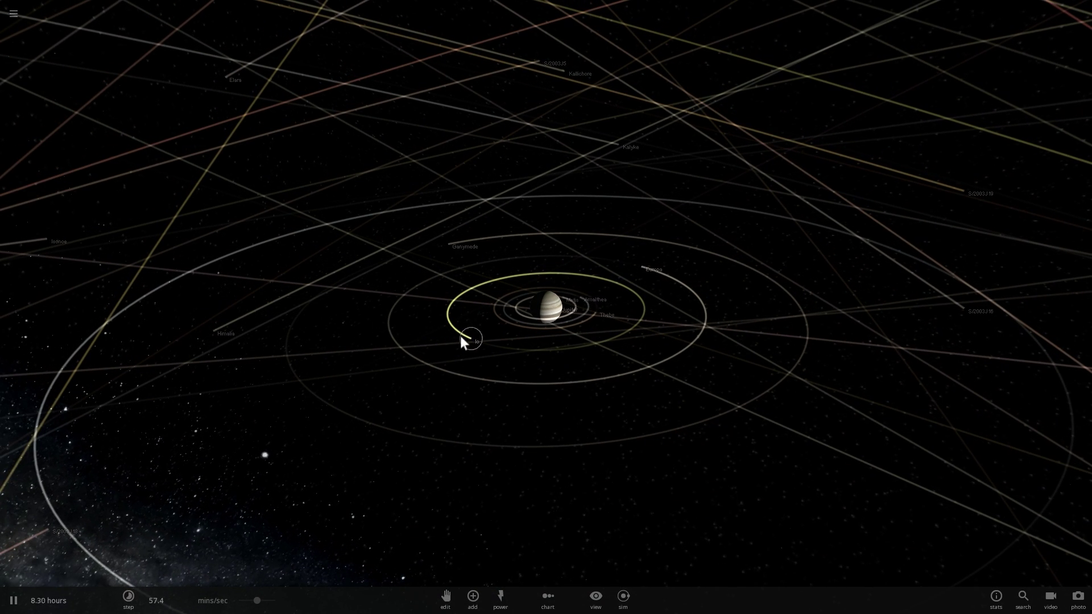
{"action": "left_click_drag", "start_coordinate": [518, 359], "coordinate": [483, 342]}
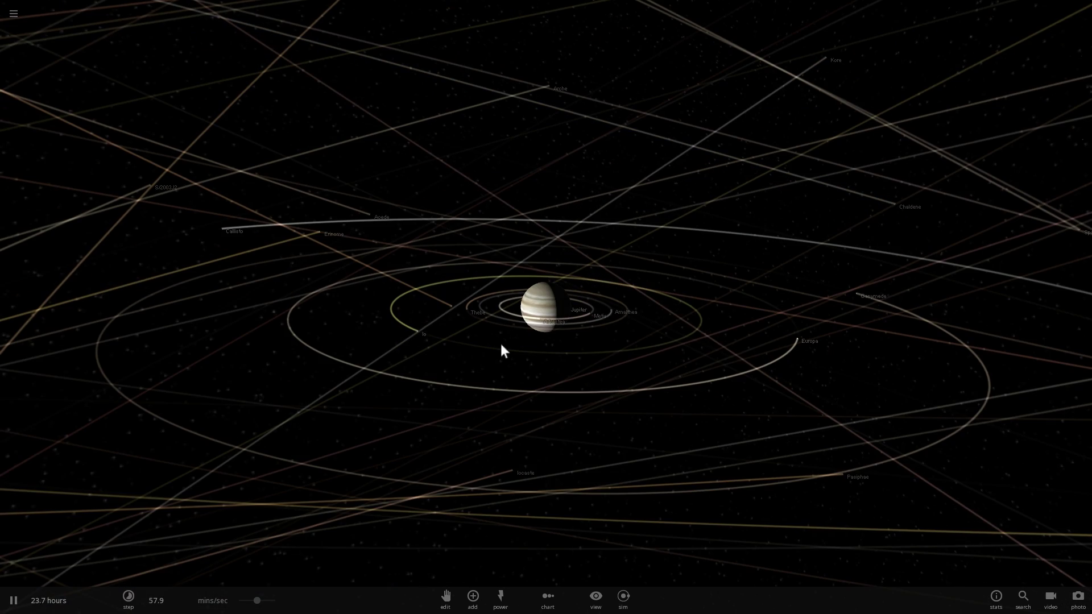
{"action": "left_click_drag", "start_coordinate": [501, 344], "coordinate": [579, 348]}
{"action": "scroll", "coordinate": [574, 352], "scroll_direction": "up", "scroll_amount": 3}
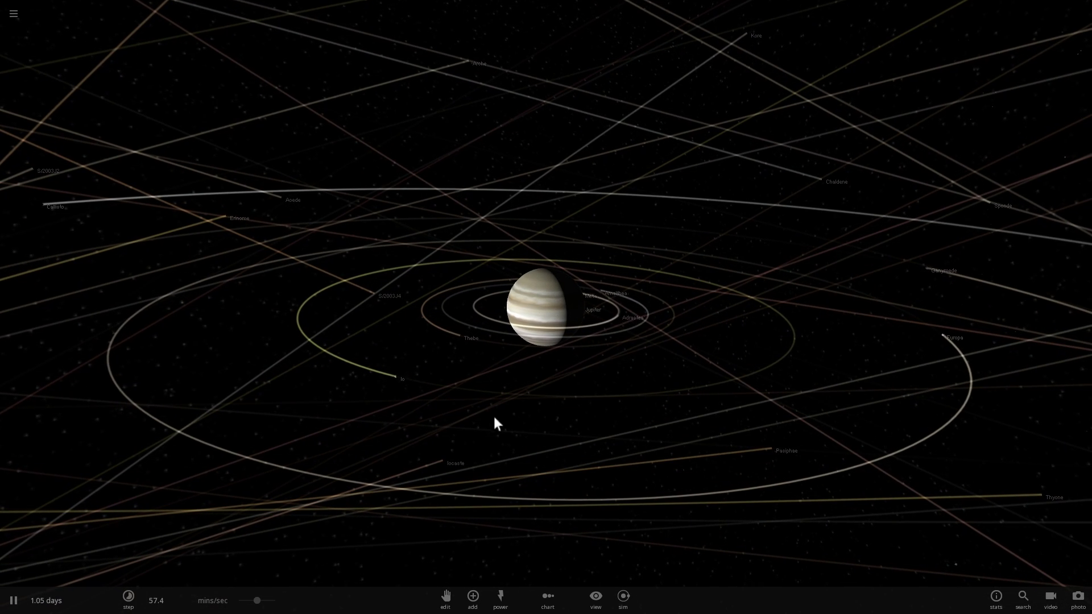
Apply the Halt All Velocities simulation action to Jupiter and all of its moons.
{"action": "left_click", "coordinate": [504, 600]}
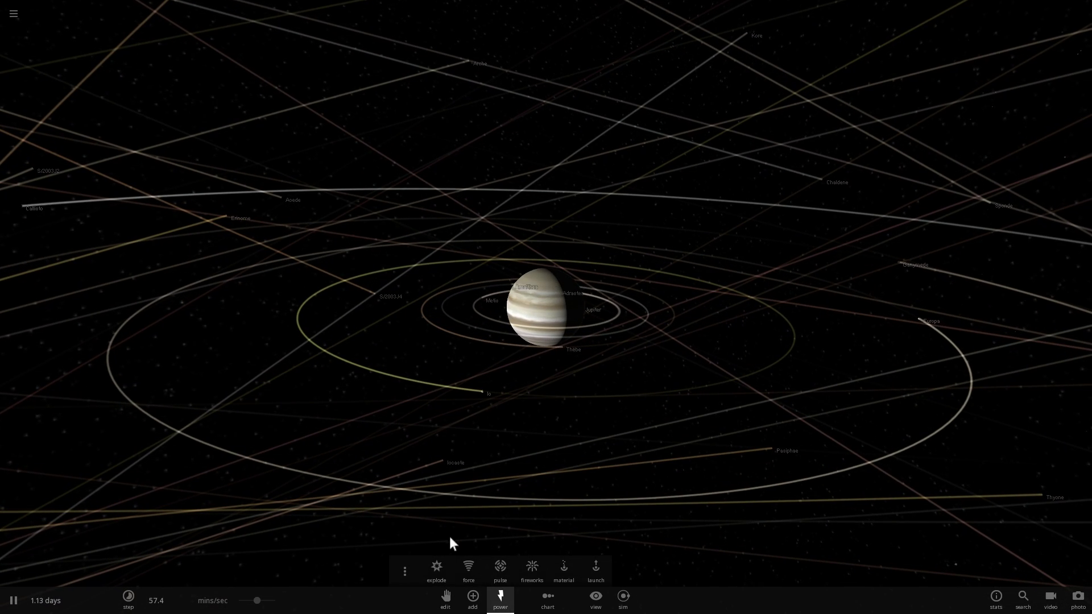
{"action": "left_click", "coordinate": [405, 568]}
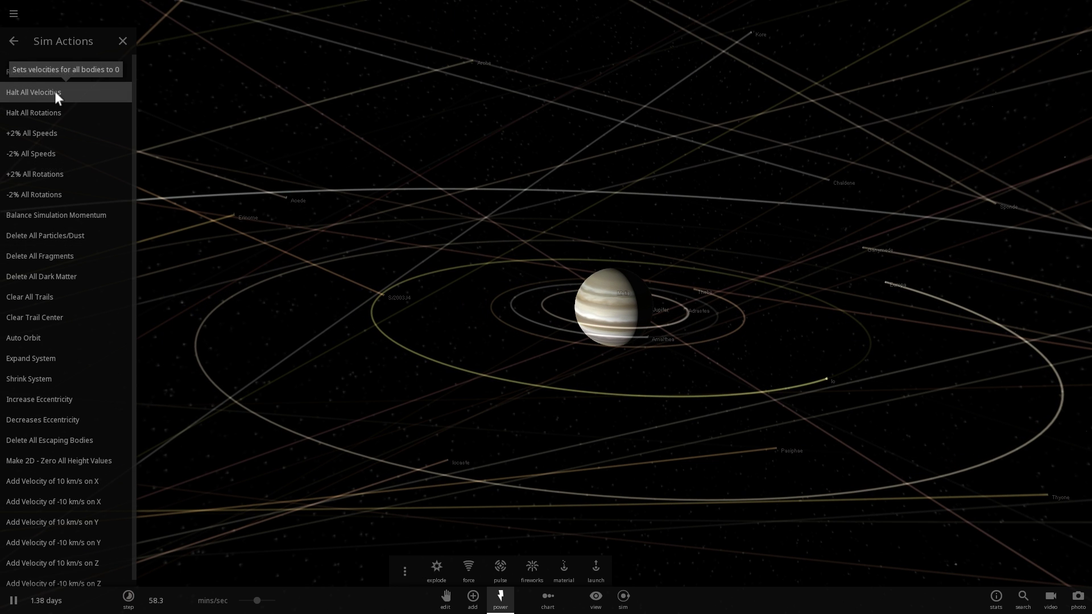
{"action": "left_click", "coordinate": [122, 42]}
Watch the moons fall into Jupiter from several angles and pause the simulation to inspect a large impact scar up close.
{"action": "scroll", "coordinate": [421, 227], "scroll_direction": "up", "scroll_amount": 5}
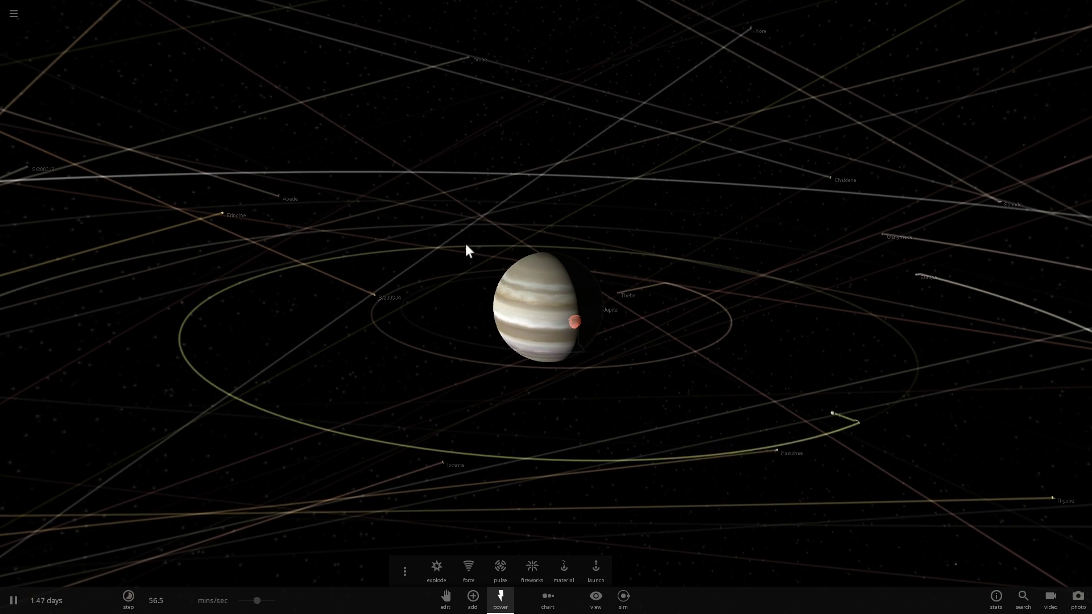
{"action": "left_click_drag", "start_coordinate": [523, 292], "coordinate": [499, 384]}
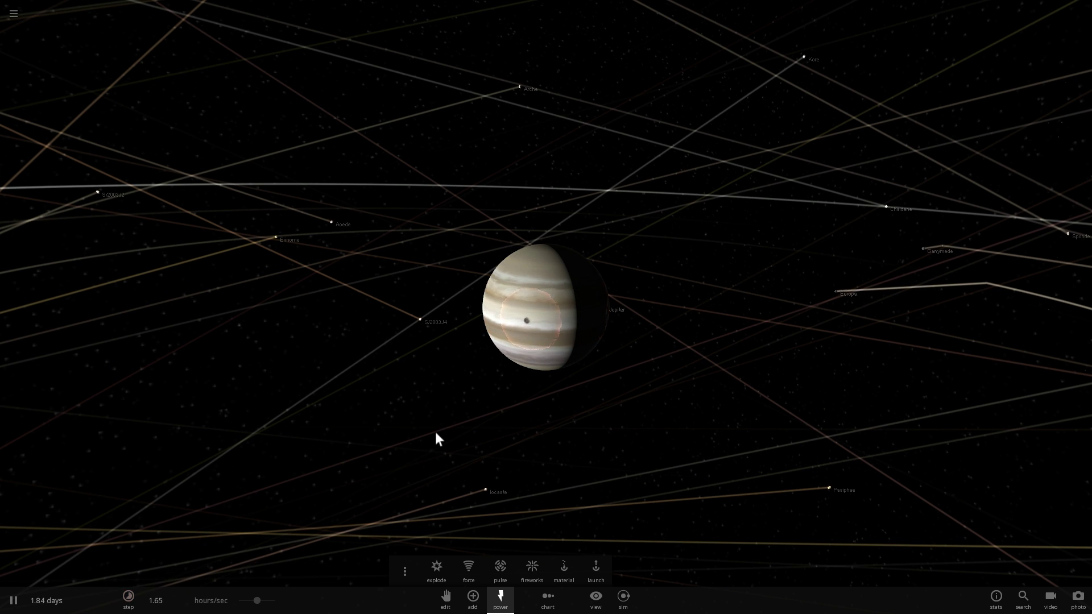
{"action": "scroll", "coordinate": [436, 433], "scroll_direction": "up", "scroll_amount": 3}
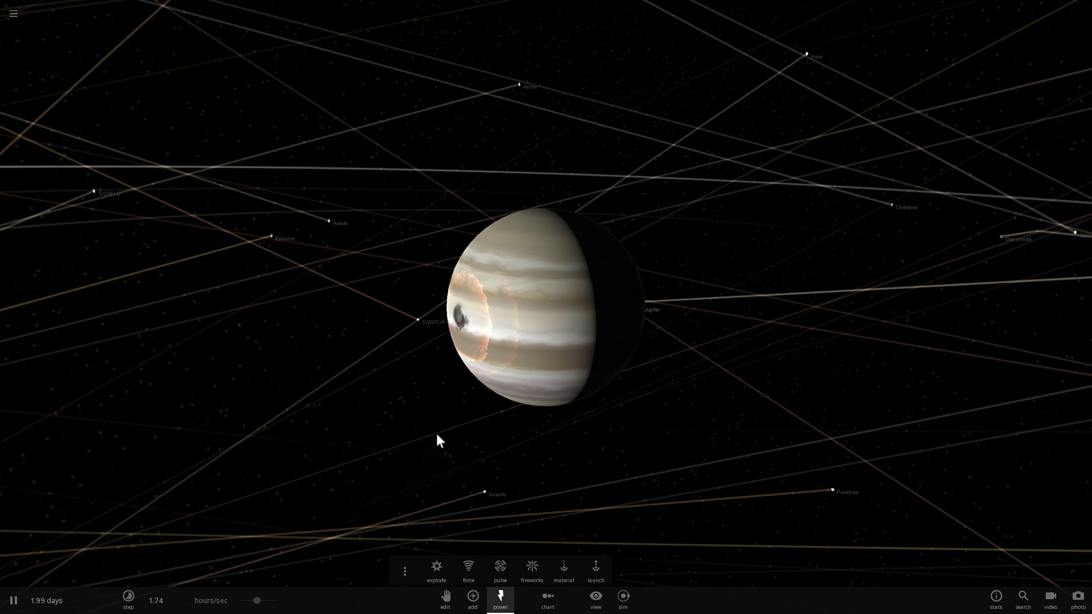
{"action": "left_click_drag", "start_coordinate": [386, 476], "coordinate": [472, 433]}
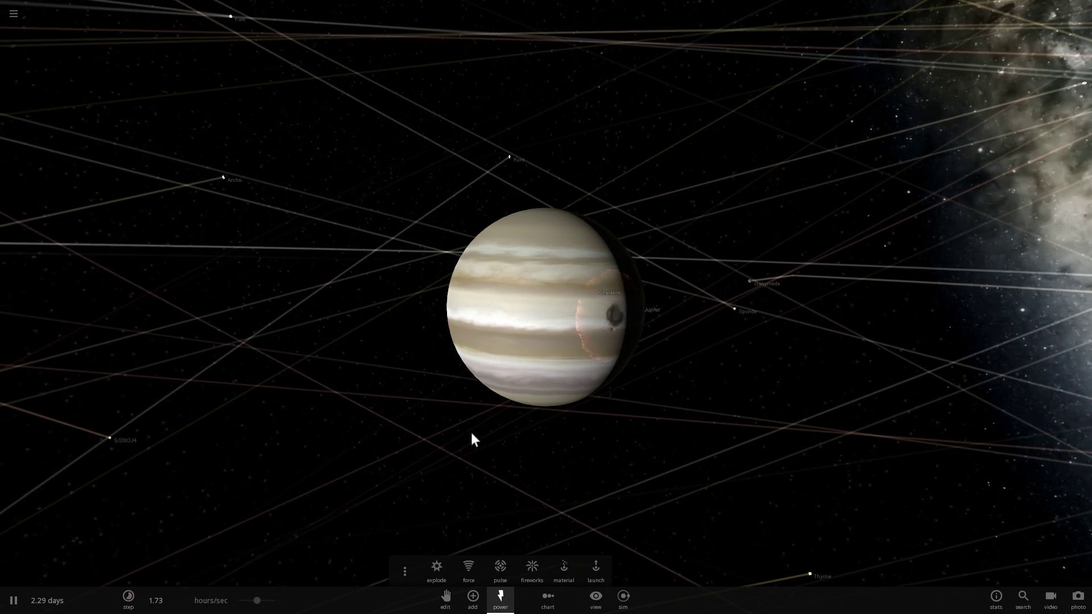
{"action": "scroll", "coordinate": [493, 394], "scroll_direction": "up", "scroll_amount": 3}
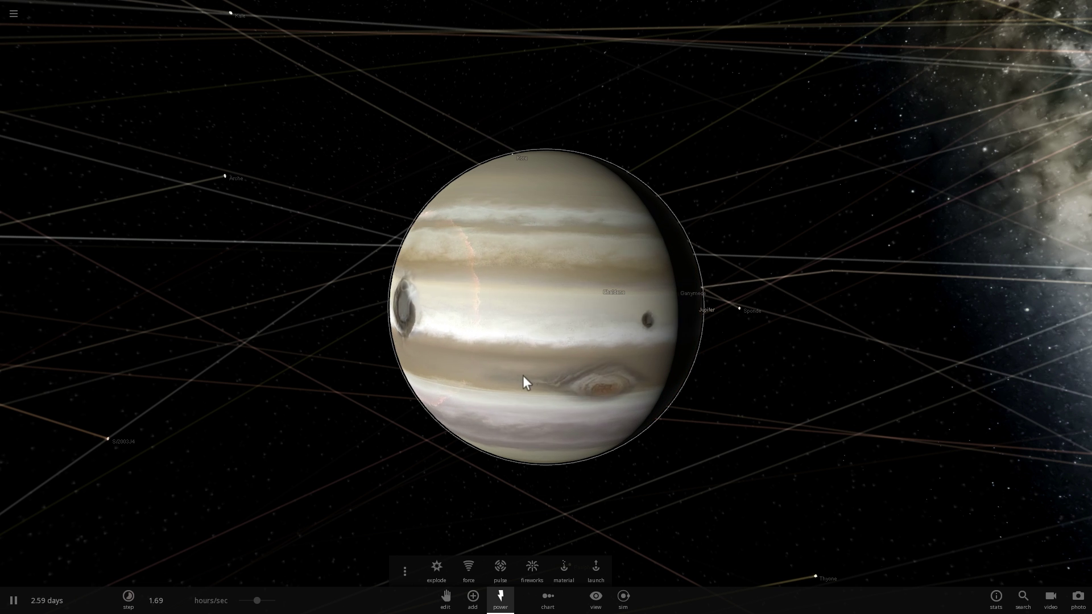
{"action": "key", "text": "space"}
{"action": "scroll", "coordinate": [547, 354], "scroll_direction": "up", "scroll_amount": 2}
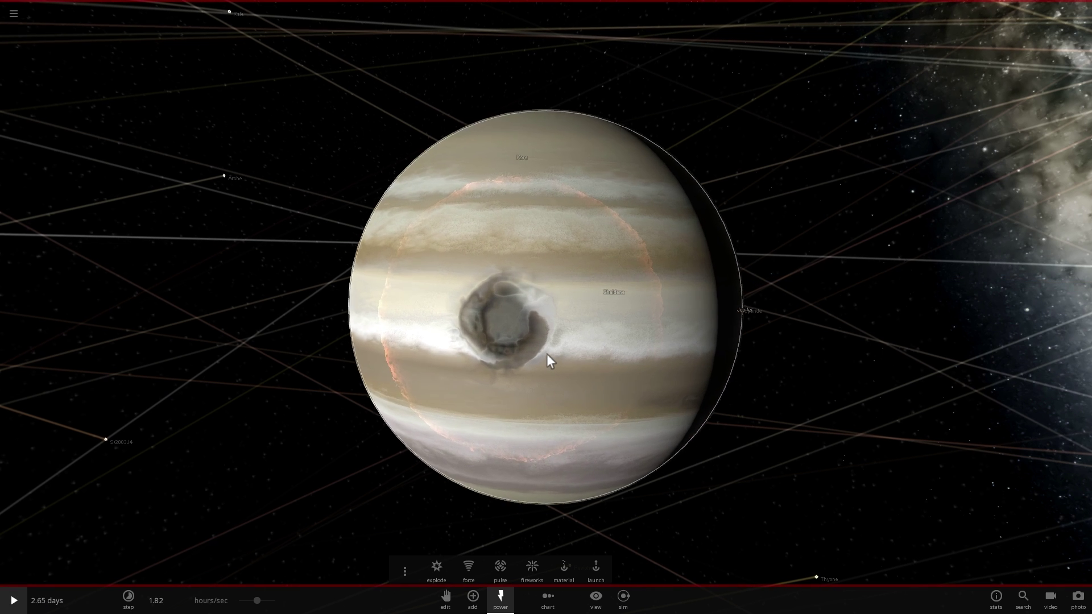
{"action": "scroll", "coordinate": [547, 356], "scroll_direction": "up", "scroll_amount": 2}
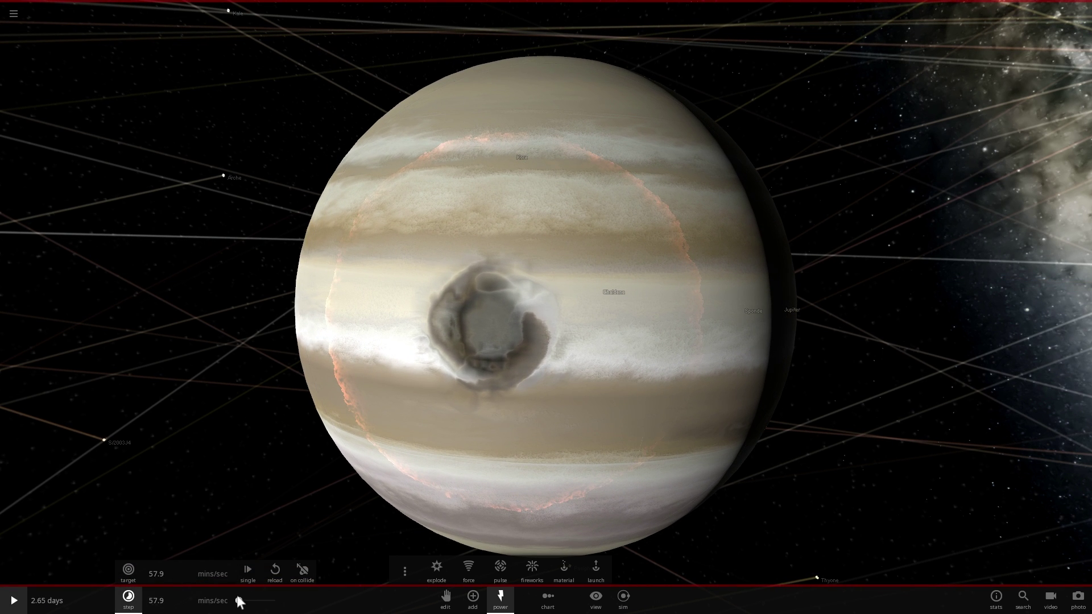
Slow the simulation to about 15 minutes per second and resume it while watching Jupiter's impact scar.
{"action": "left_click_drag", "start_coordinate": [238, 597], "coordinate": [243, 573]}
{"action": "scroll", "coordinate": [481, 398], "scroll_direction": "up", "scroll_amount": 3}
{"action": "key", "text": "space"}
{"action": "scroll", "coordinate": [503, 391], "scroll_direction": "down", "scroll_amount": 5}
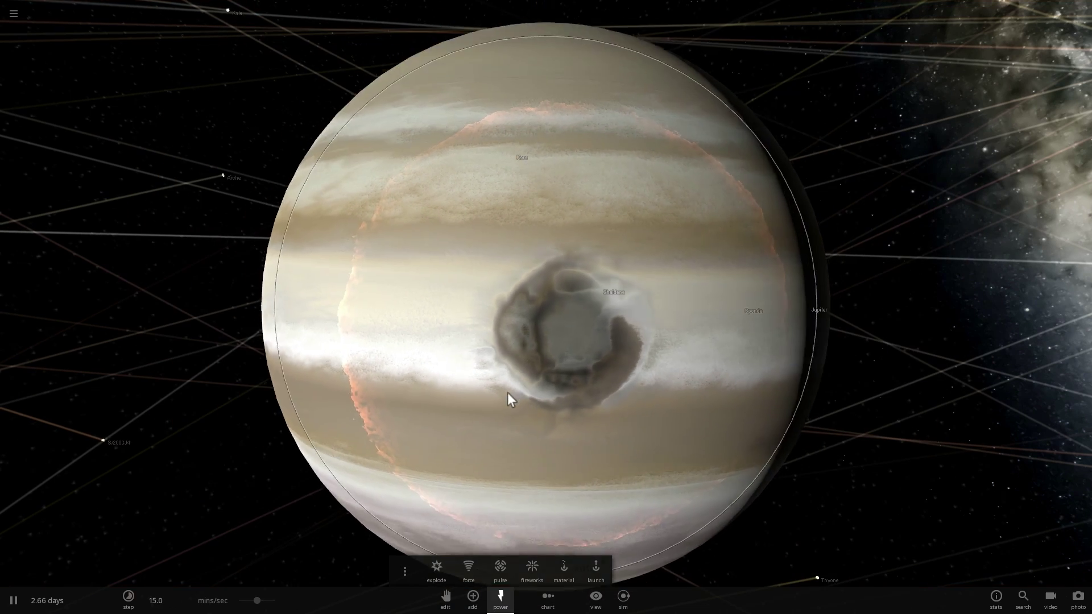
Speed the simulation up to about 50 minutes per second and examine further moon impacts on Jupiter.
{"action": "left_click_drag", "start_coordinate": [258, 600], "coordinate": [275, 600]}
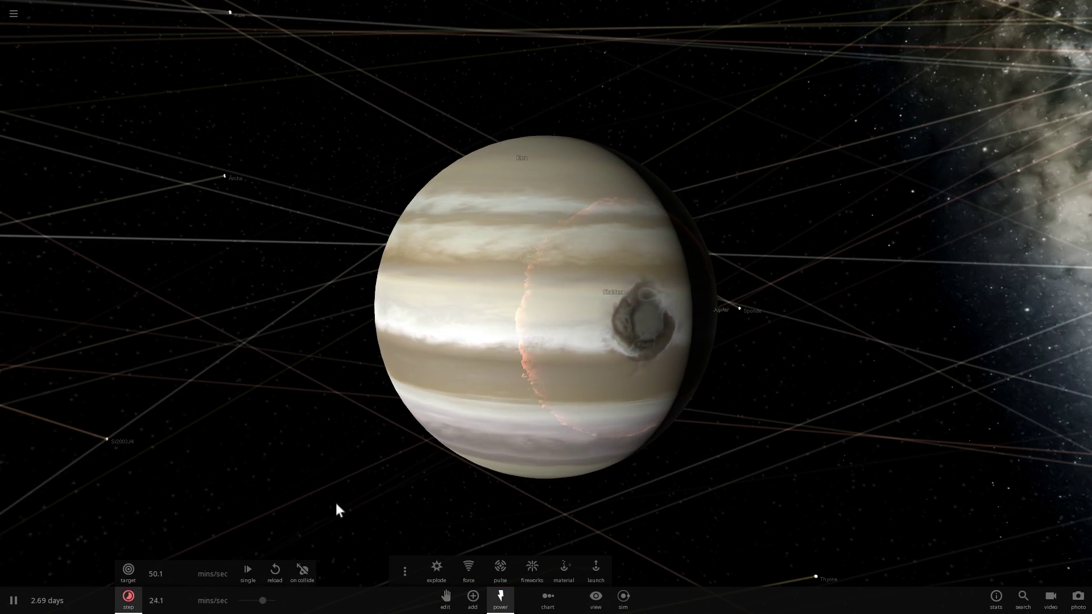
{"action": "scroll", "coordinate": [344, 487], "scroll_direction": "down", "scroll_amount": 4}
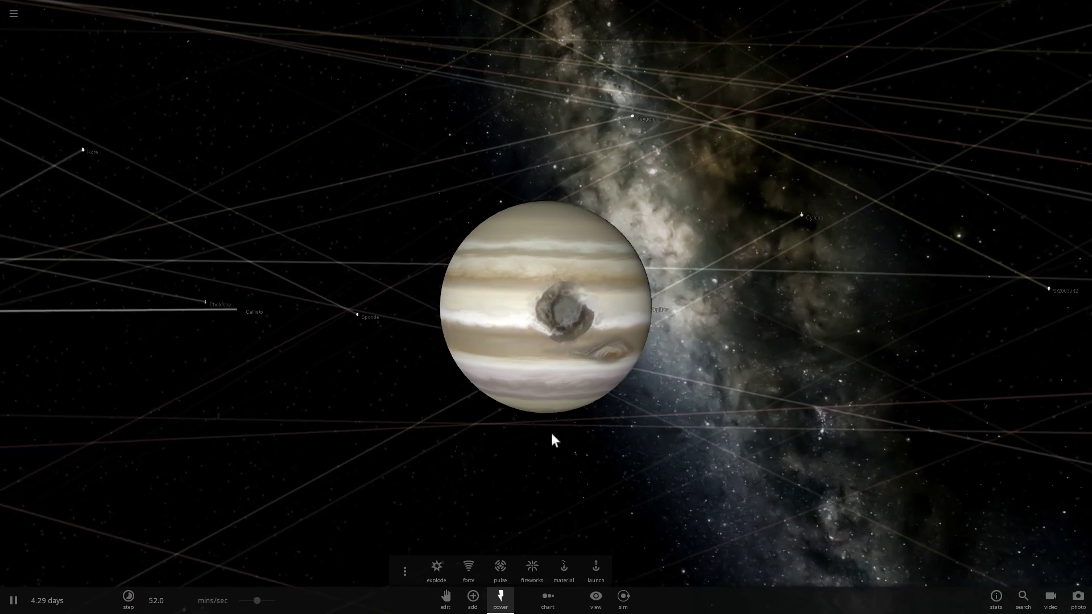
{"action": "left_click_drag", "start_coordinate": [551, 431], "coordinate": [585, 425]}
{"action": "scroll", "coordinate": [584, 424], "scroll_direction": "up", "scroll_amount": 3}
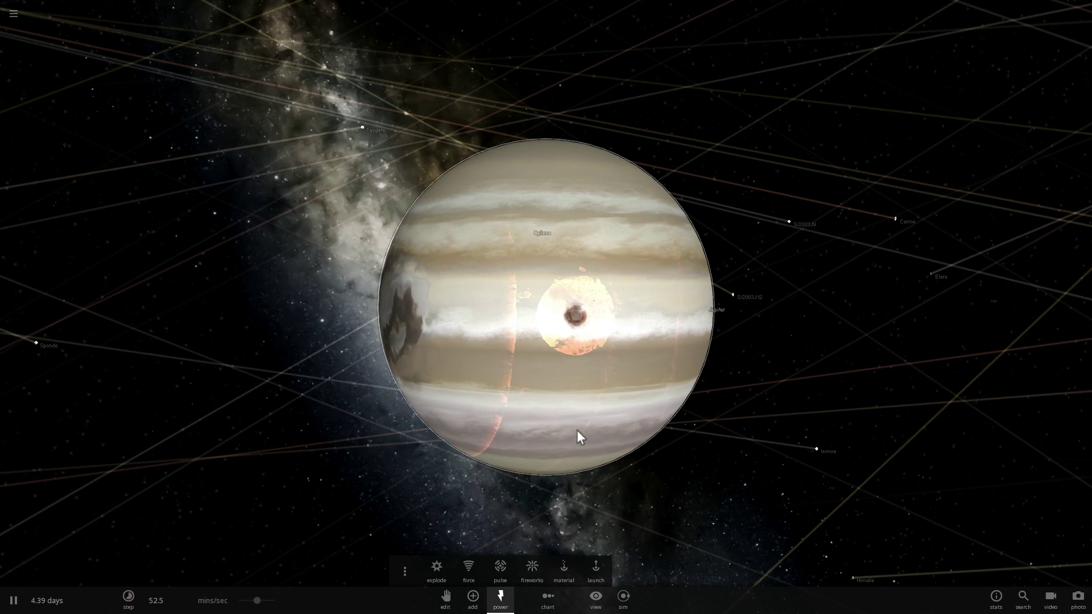
{"action": "scroll", "coordinate": [479, 461], "scroll_direction": "down", "scroll_amount": 2}
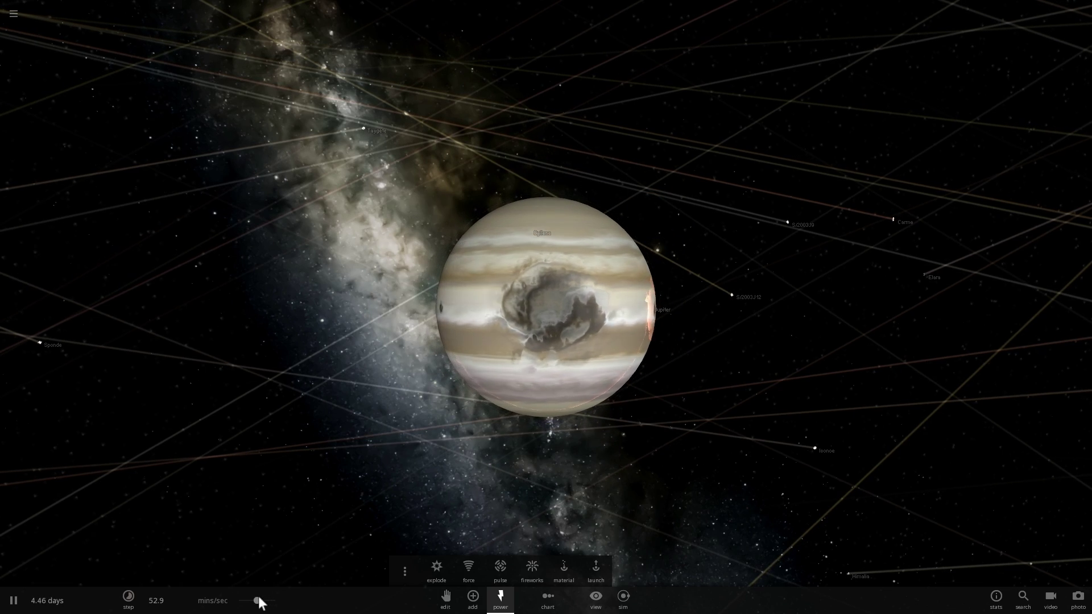
Raise the simulation speed to about 8 hours and finally 2.8 days per second to watch the outer moons, and close the power tools.
{"action": "left_click_drag", "start_coordinate": [258, 599], "coordinate": [288, 601]}
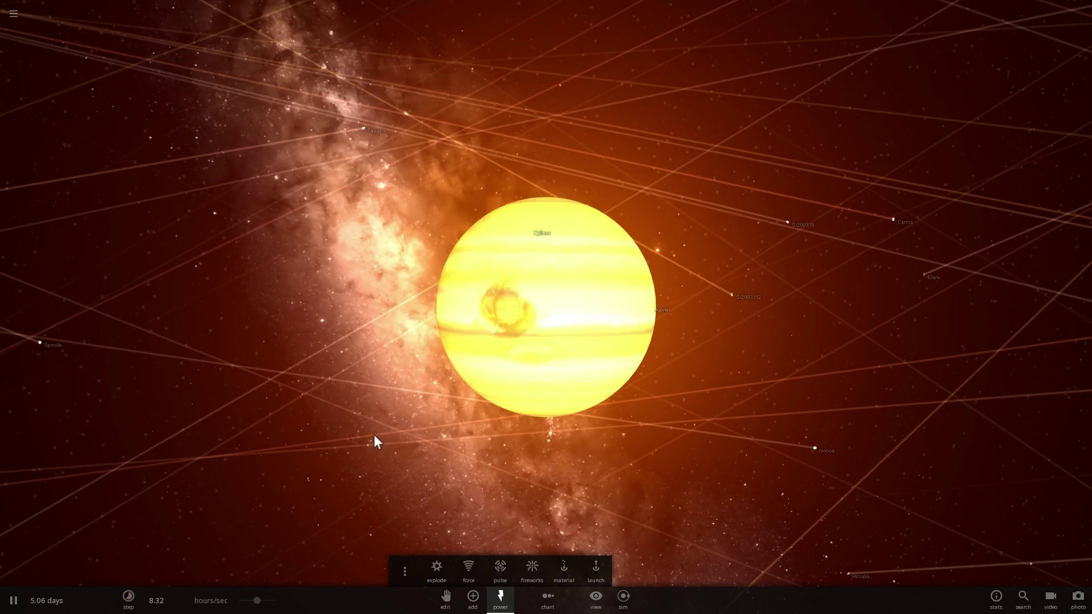
{"action": "scroll", "coordinate": [377, 436], "scroll_direction": "down", "scroll_amount": 3}
{"action": "right_click_drag", "start_coordinate": [421, 479], "coordinate": [416, 472]}
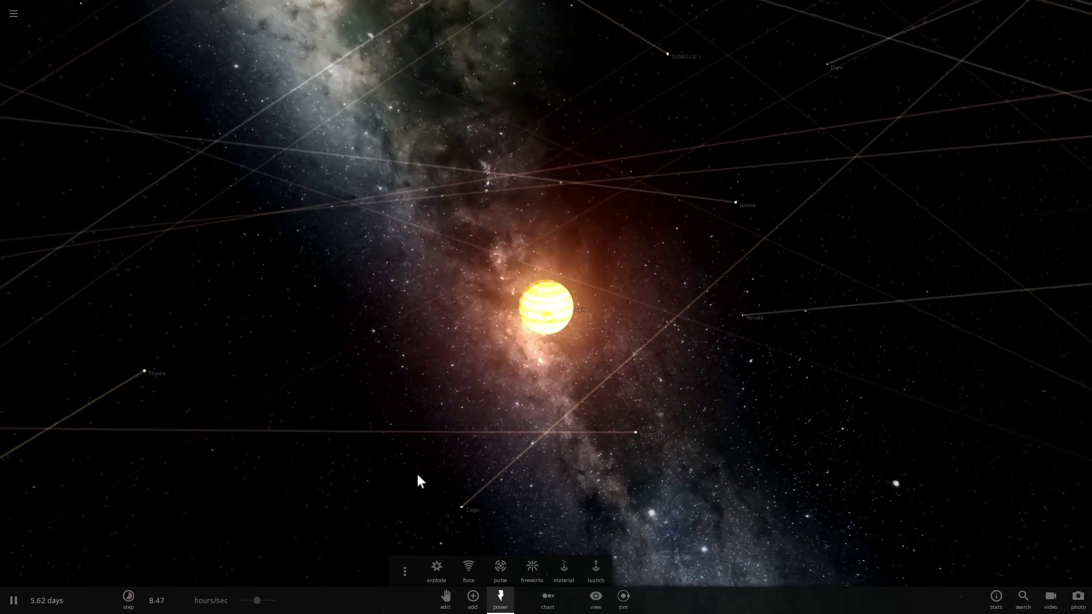
{"action": "left_click_drag", "start_coordinate": [254, 606], "coordinate": [256, 600]}
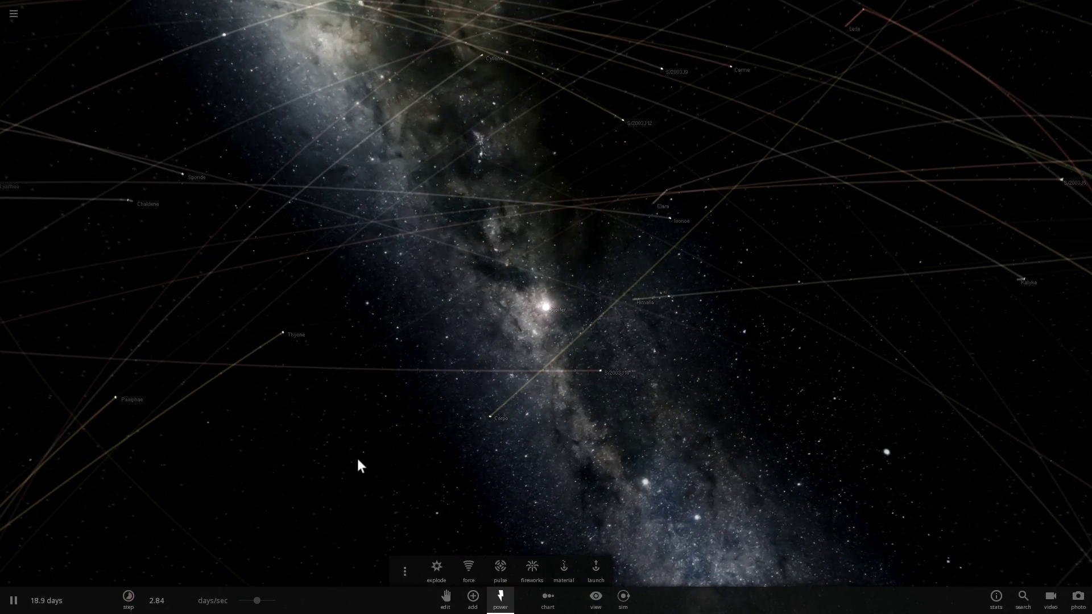
{"action": "left_click", "coordinate": [500, 598]}
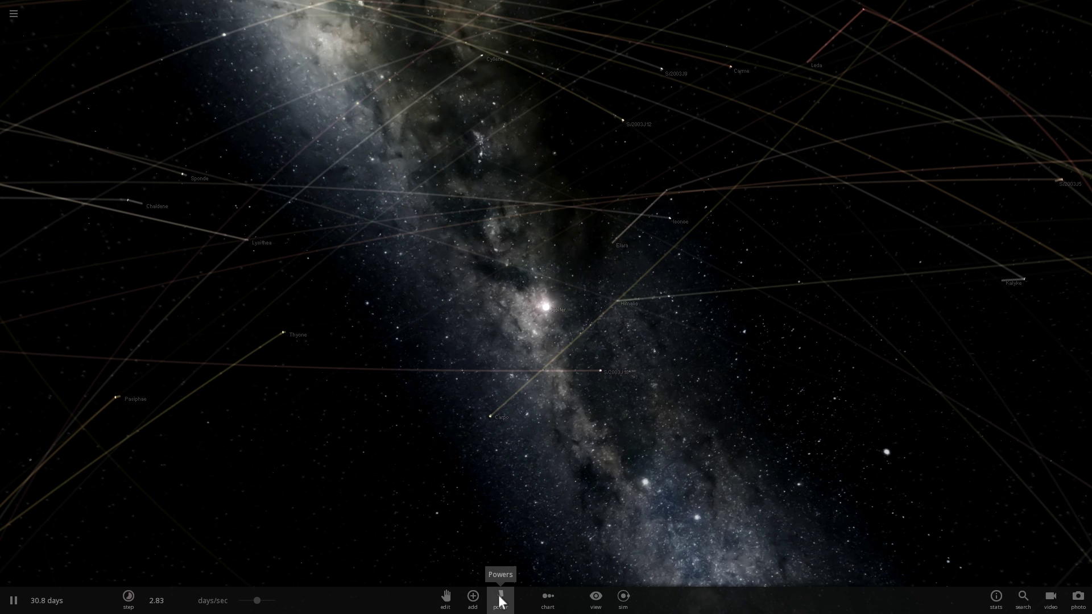